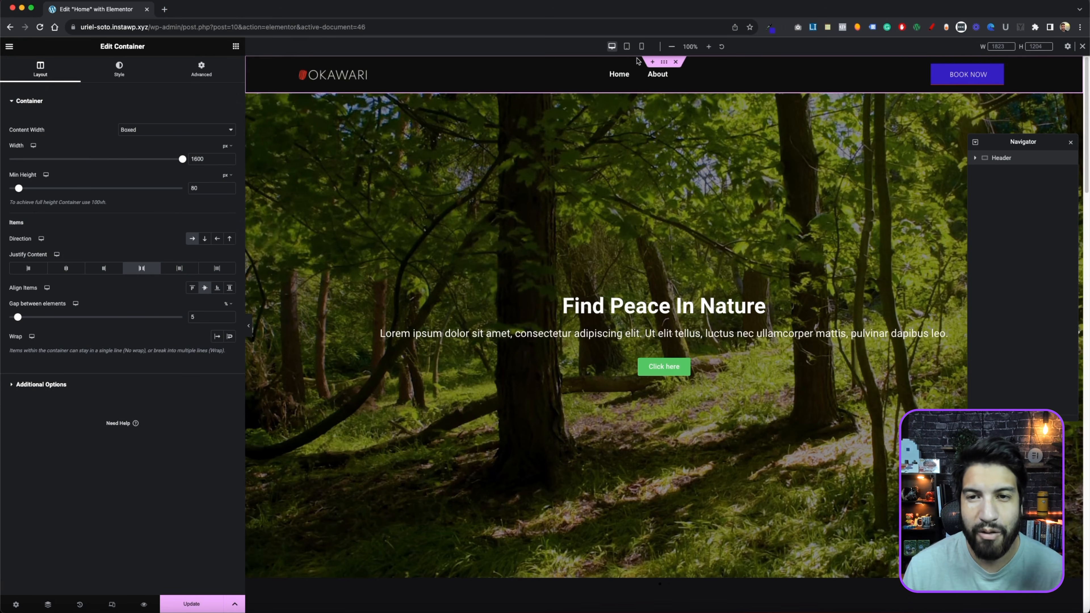
# Step: Add a new container with a horizontal row structure above the header
pyautogui.click(652, 61)
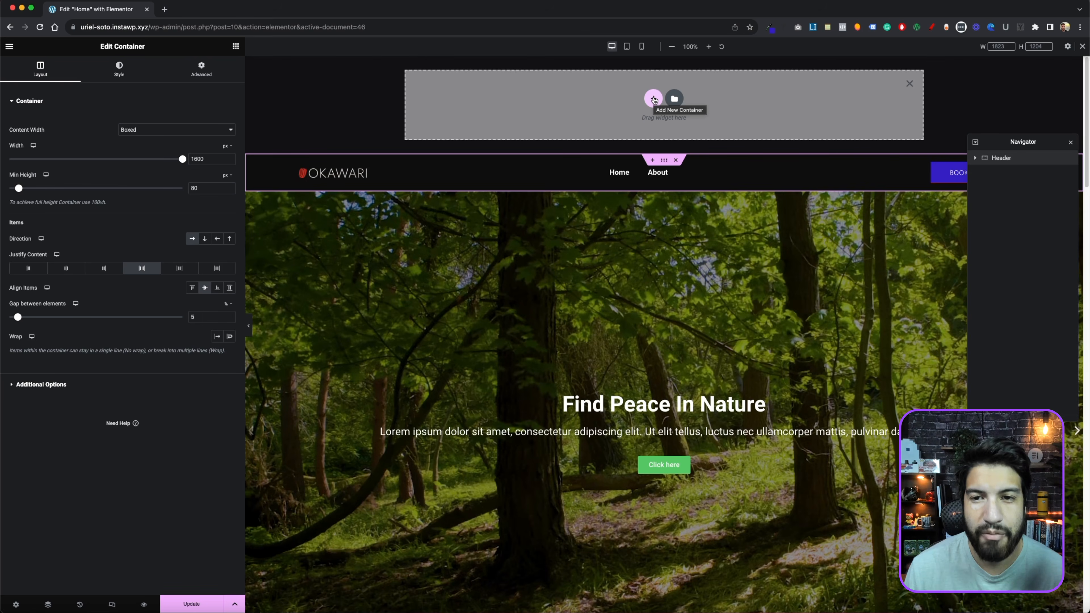
pyautogui.click(653, 100)
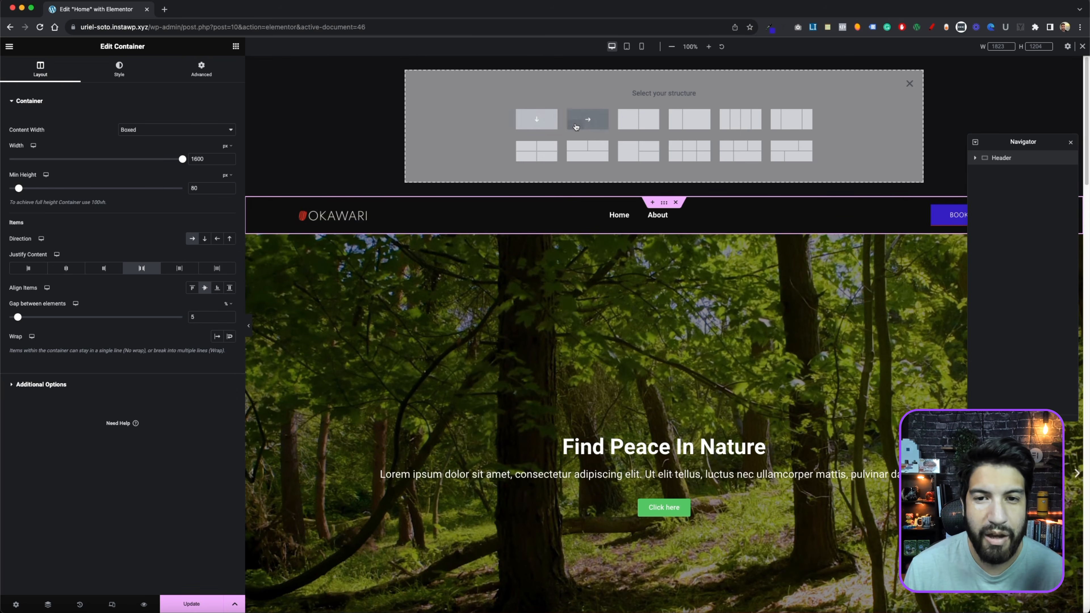
pyautogui.click(587, 119)
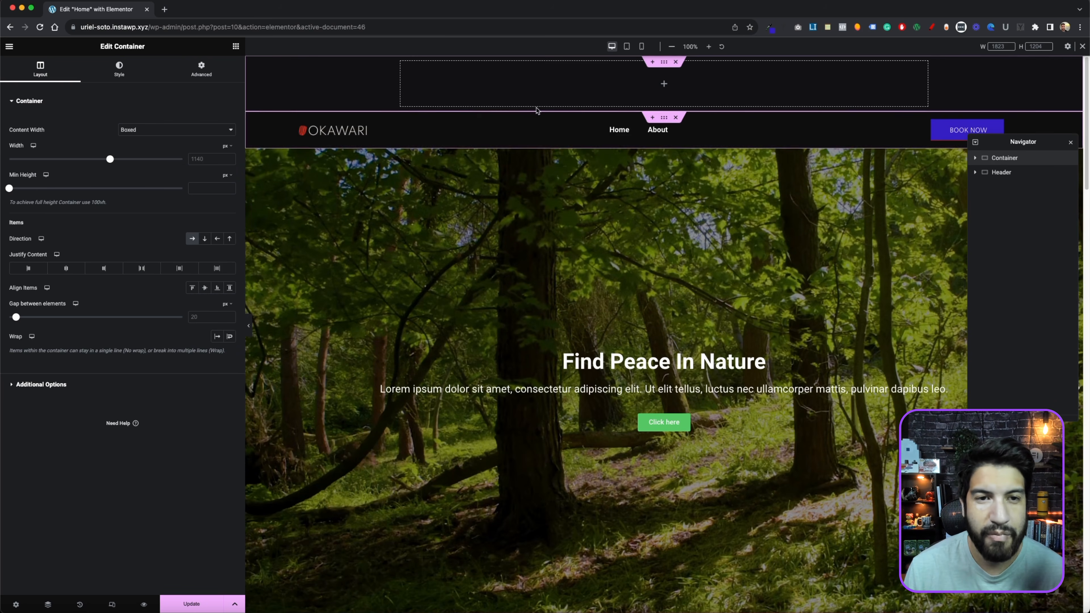
# Step: Place a Heading widget in the new container above the header, followed by a Button widget beside it
pyautogui.click(236, 46)
pyautogui.moveTo(35, 372); pyautogui.dragTo(548, 91)
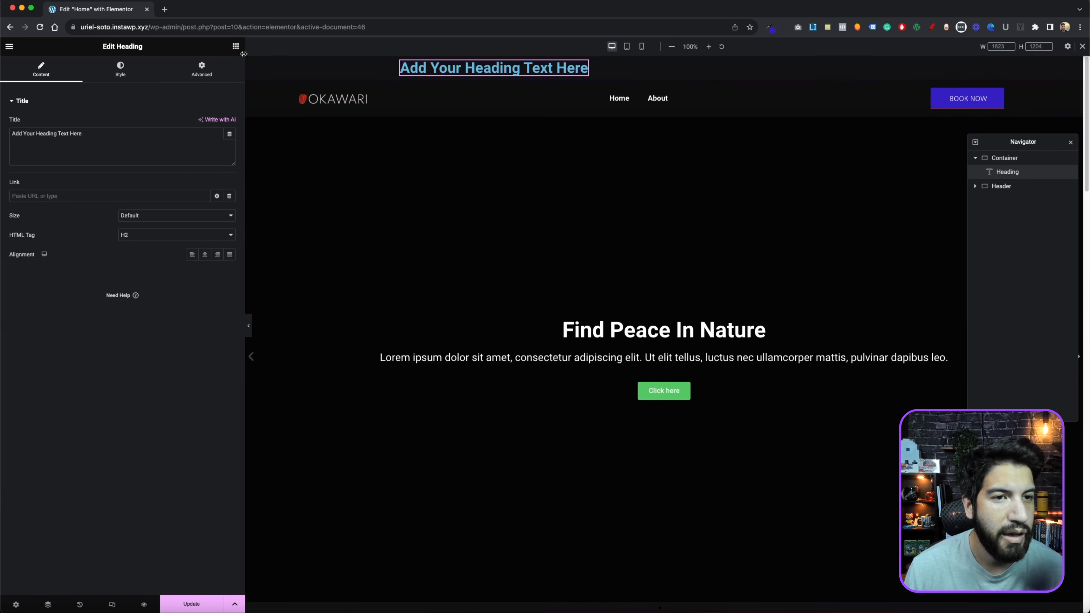
pyautogui.click(235, 46)
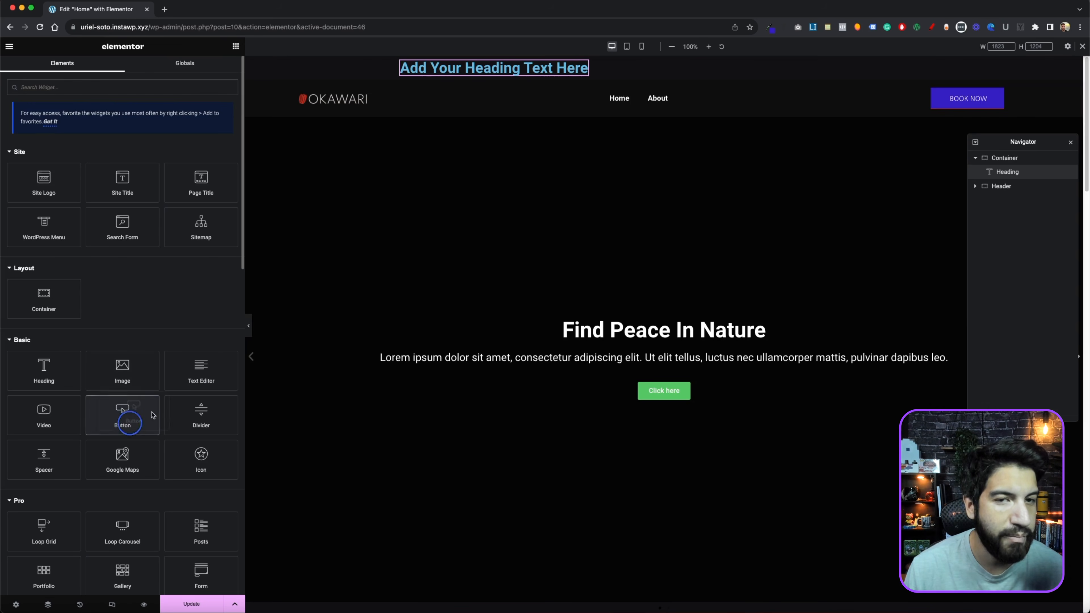
pyautogui.moveTo(151, 415); pyautogui.dragTo(591, 80)
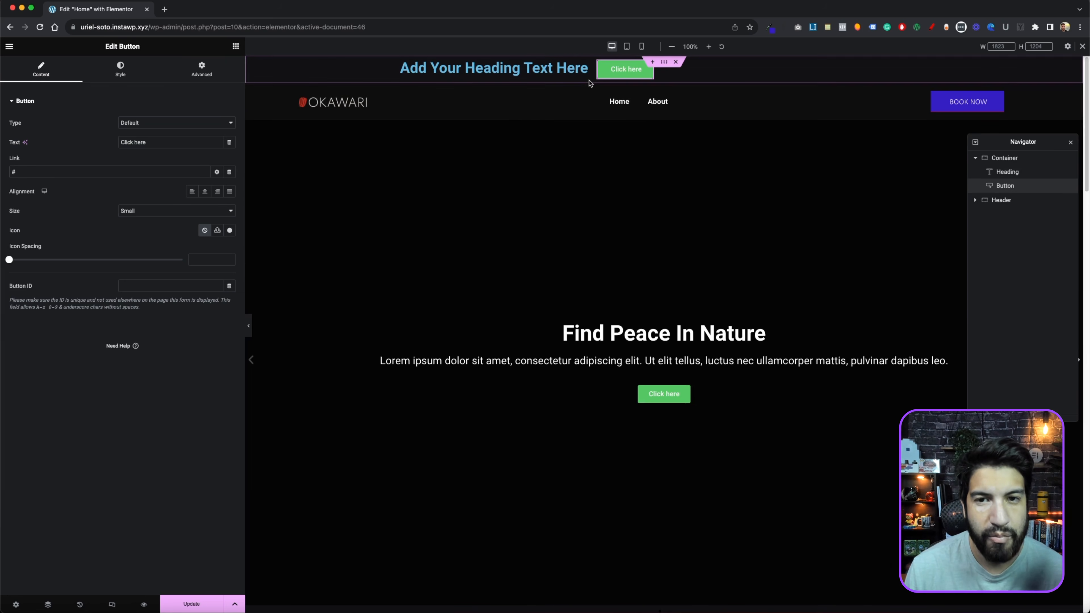
# Step: Change the new heading's title to "Subscribe to the channel"
pyautogui.click(527, 71)
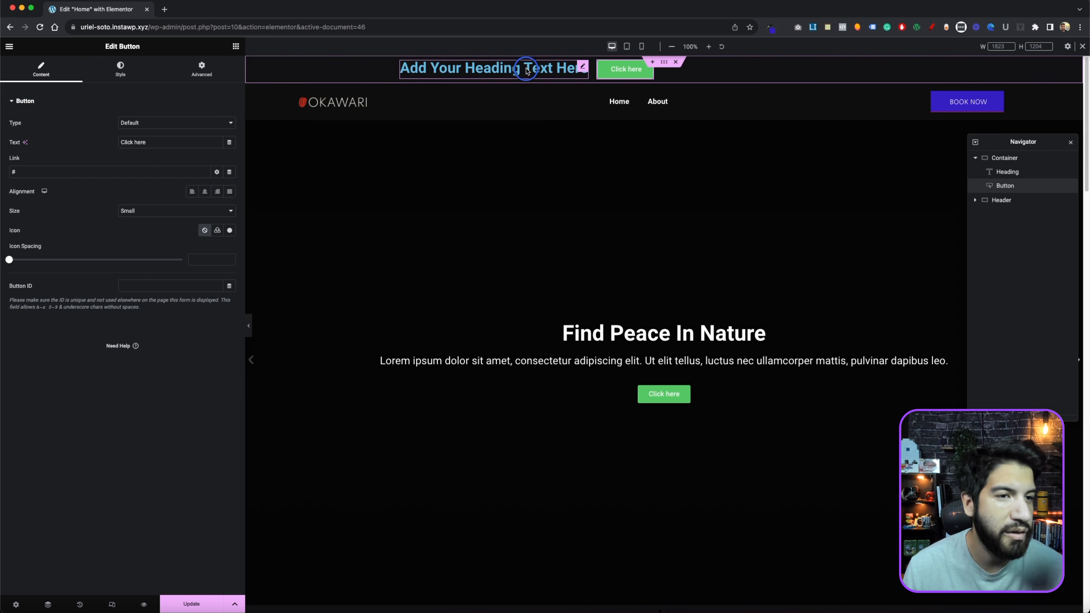
pyautogui.press('super+a')
pyautogui.press('BackSpace')
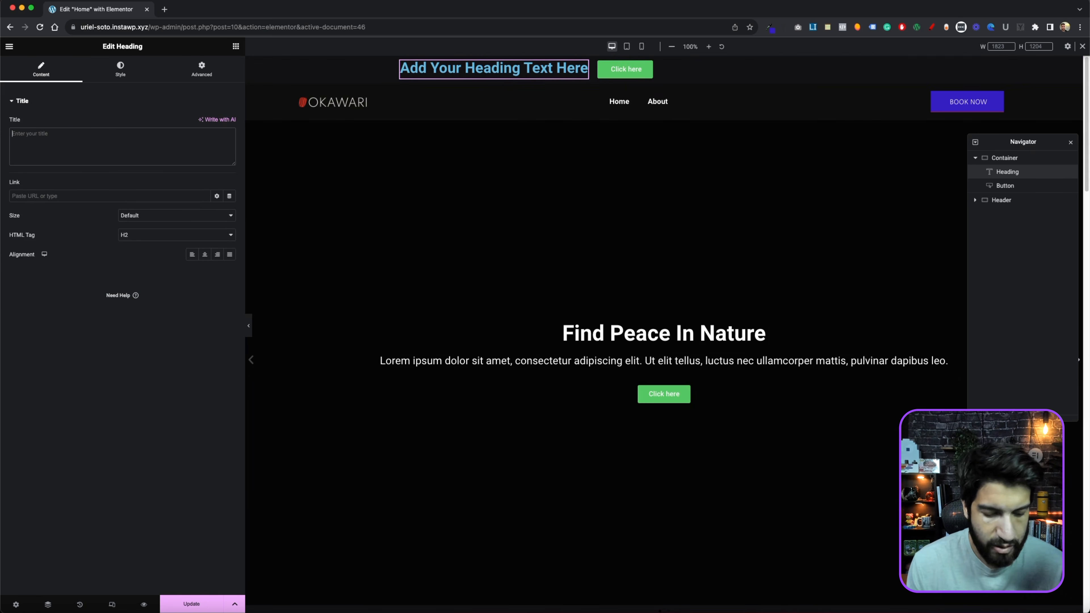
pyautogui.write('Sub')
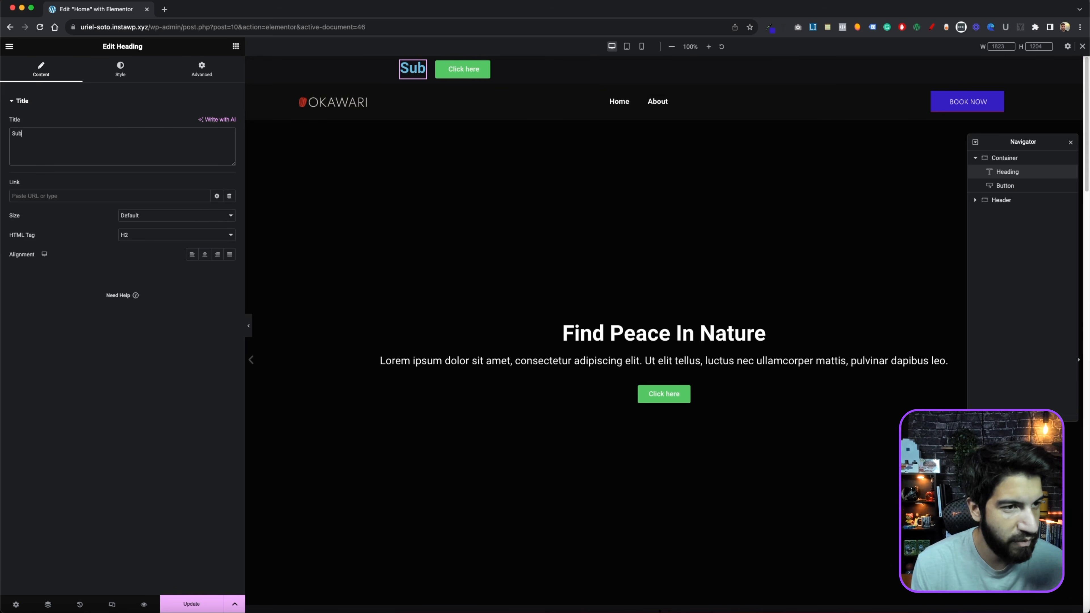
pyautogui.write('scriv')
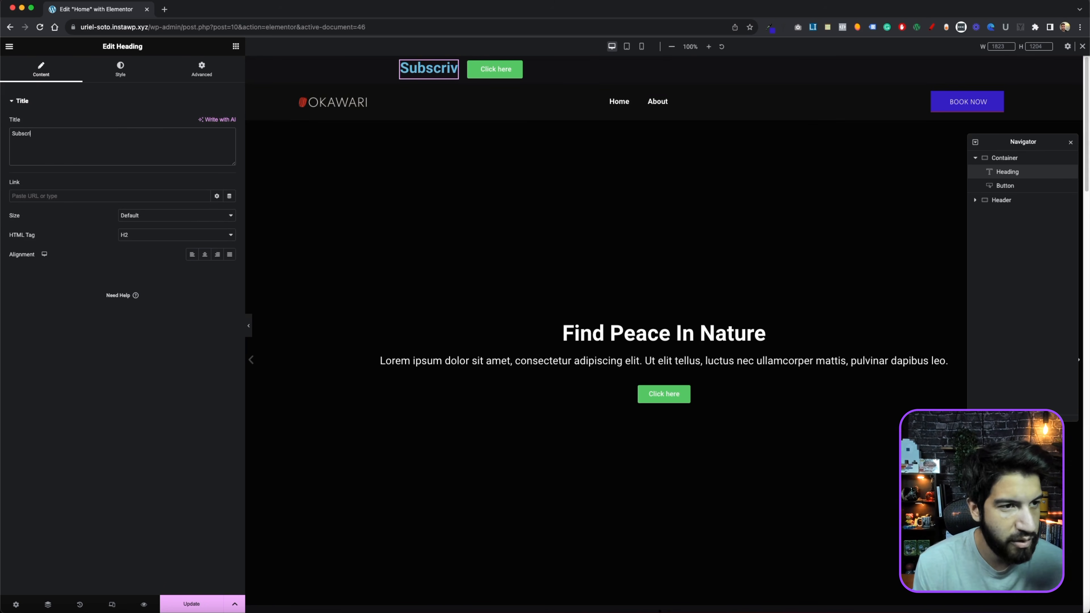
pyautogui.press('BackSpace')
pyautogui.write('be to ')
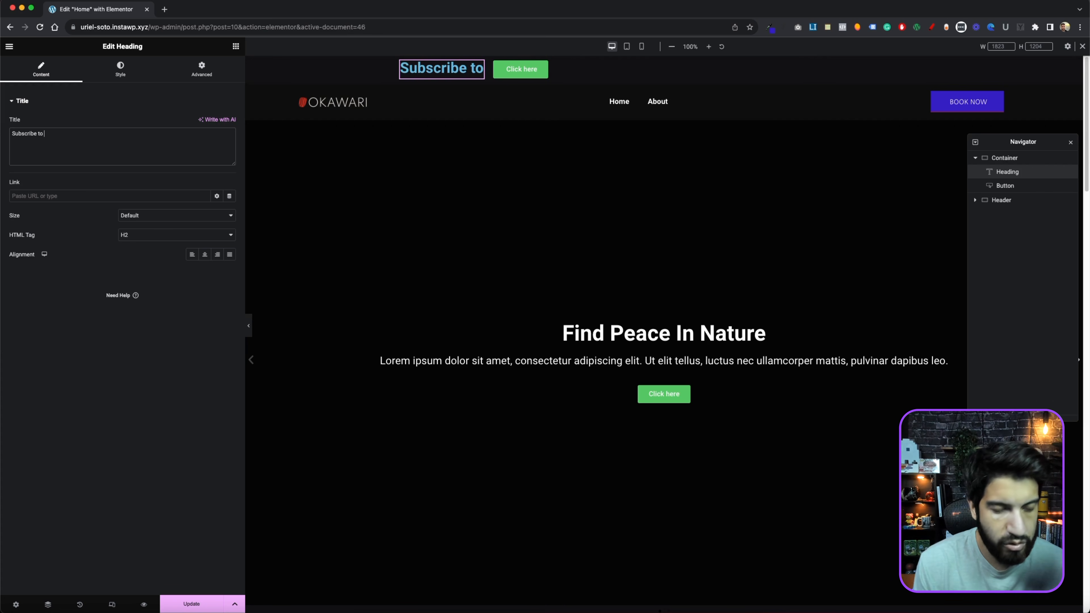
pyautogui.write('the channel')
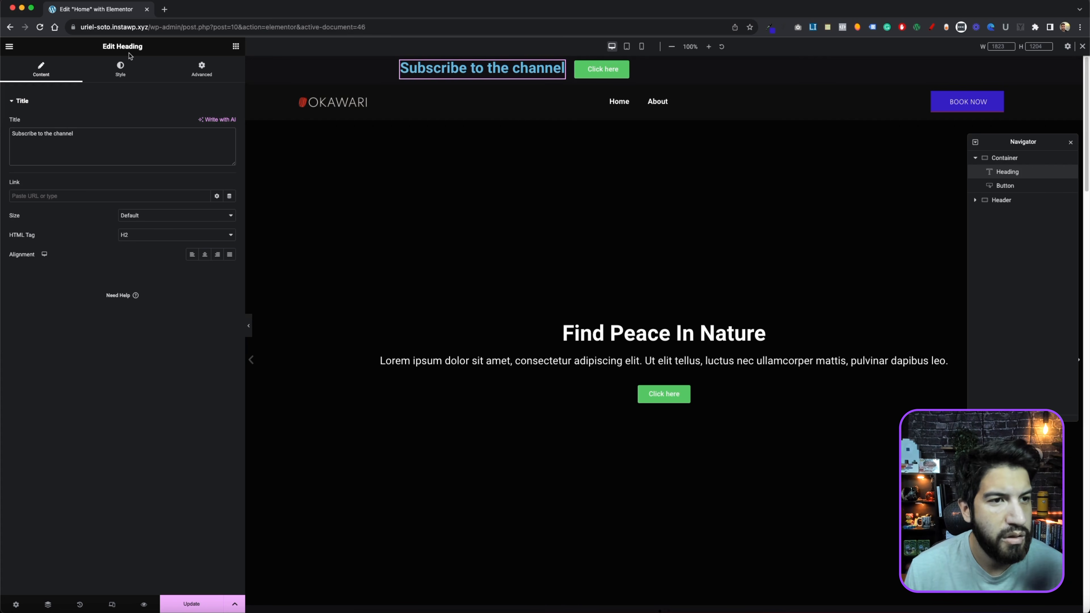
# Step: Set the heading's text color to white
pyautogui.click(122, 68)
pyautogui.click(230, 123)
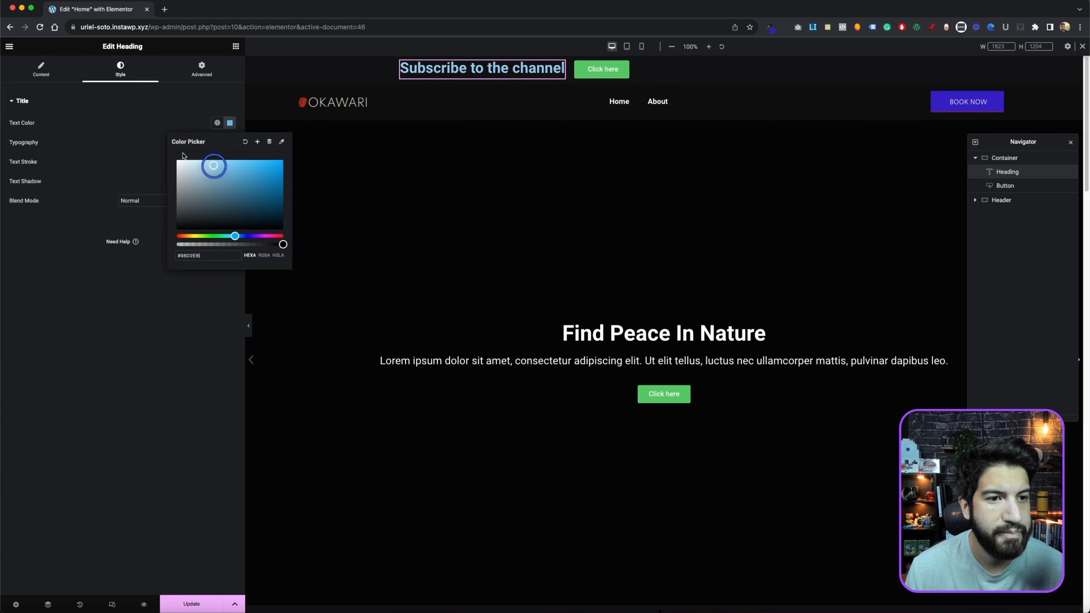
pyautogui.moveTo(214, 163); pyautogui.dragTo(176, 160)
pyautogui.click(106, 126)
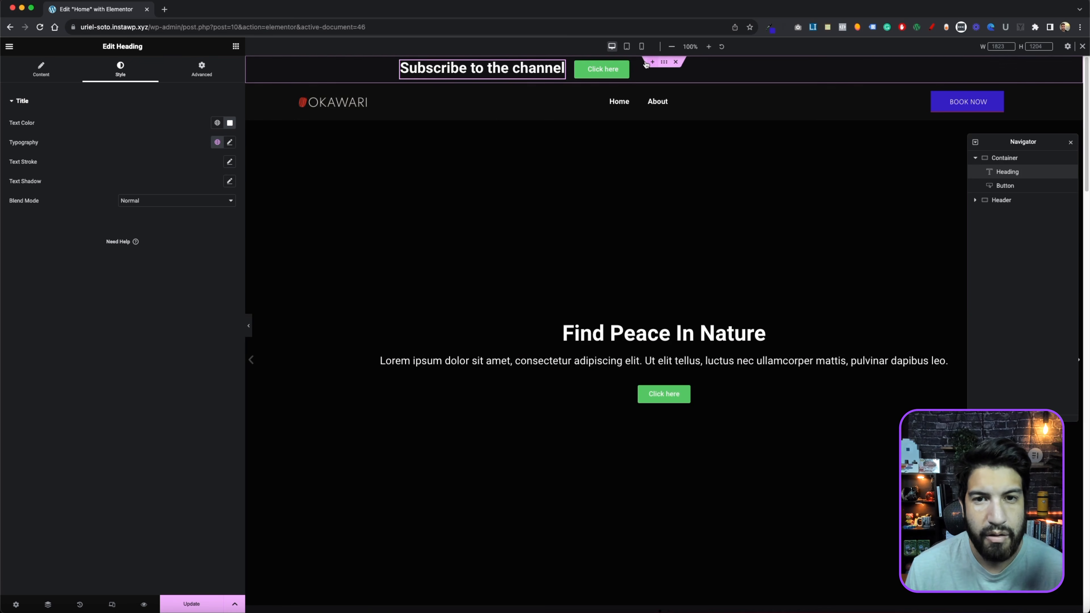
# Step: Change the text of the button beside the heading to "Subscribe Now"
pyautogui.click(625, 67)
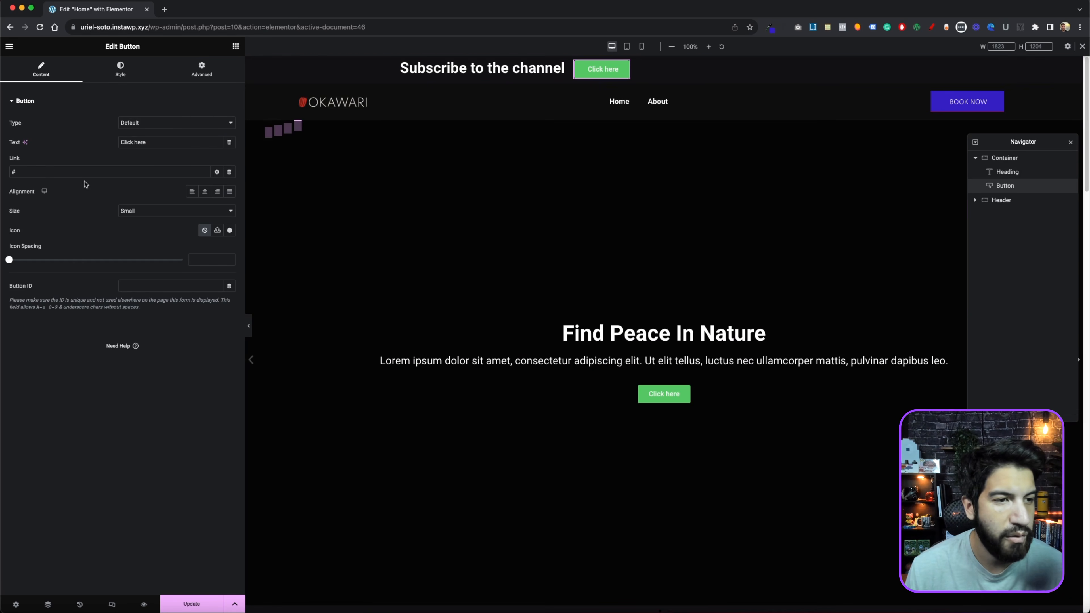
pyautogui.moveTo(164, 143); pyautogui.dragTo(73, 126)
pyautogui.press('BackSpace')
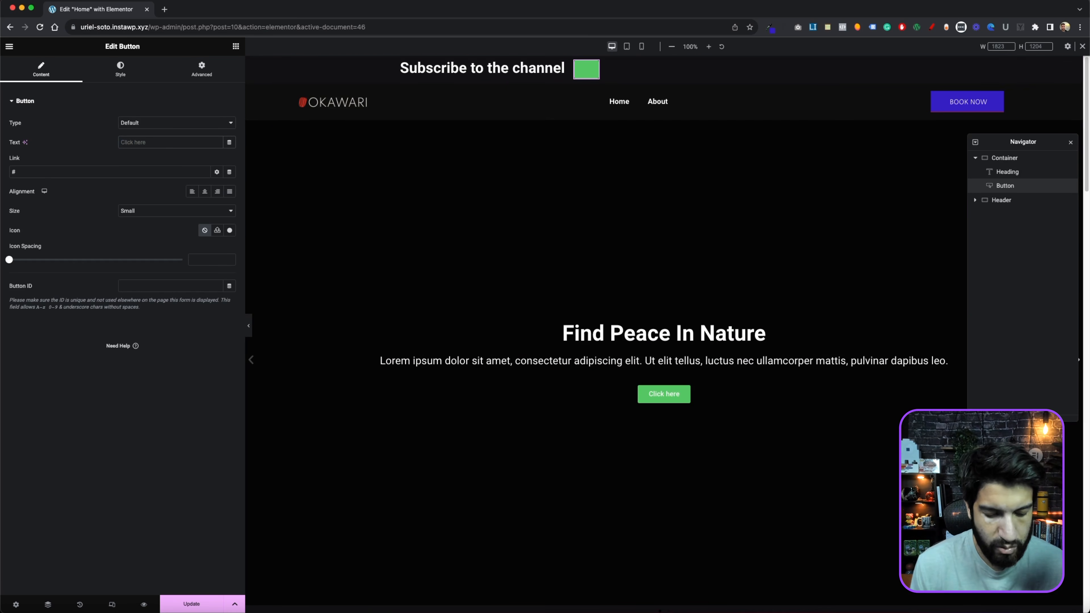
pyautogui.write('Subsc')
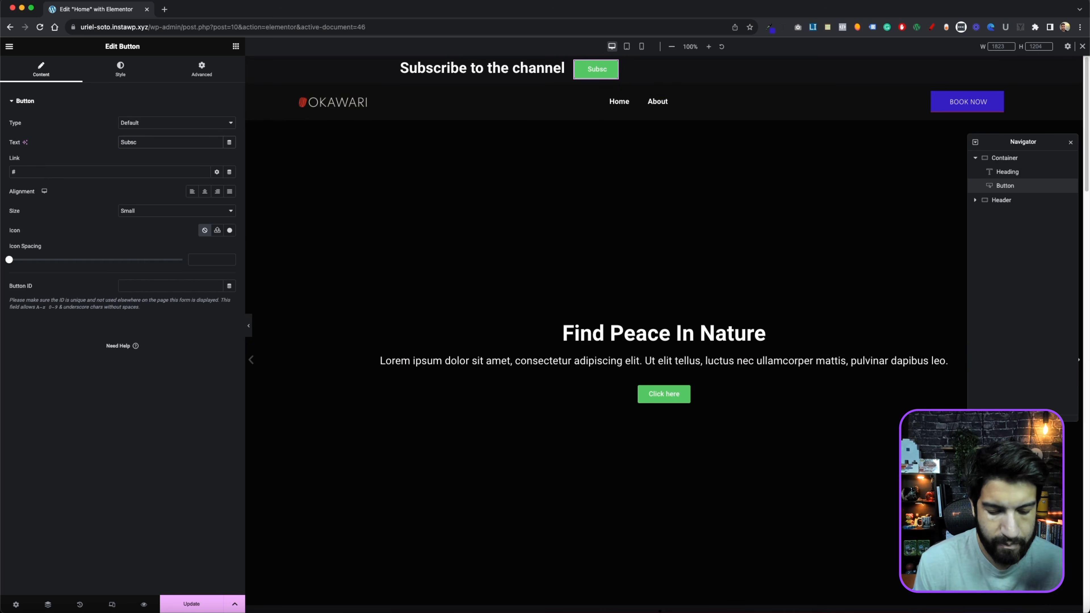
pyautogui.write('rive')
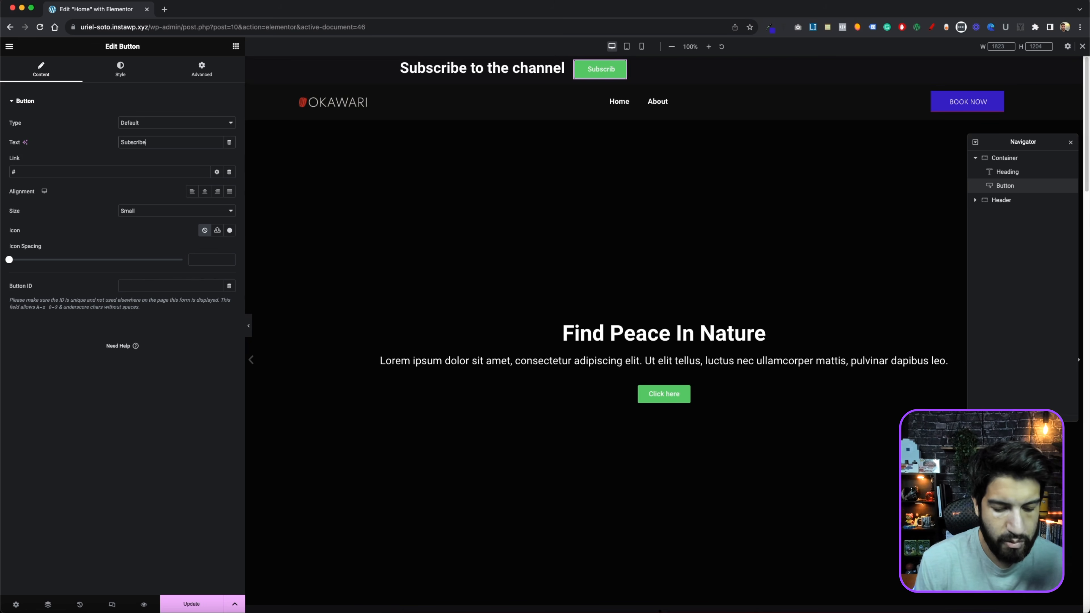
pyautogui.write(' Nowe')
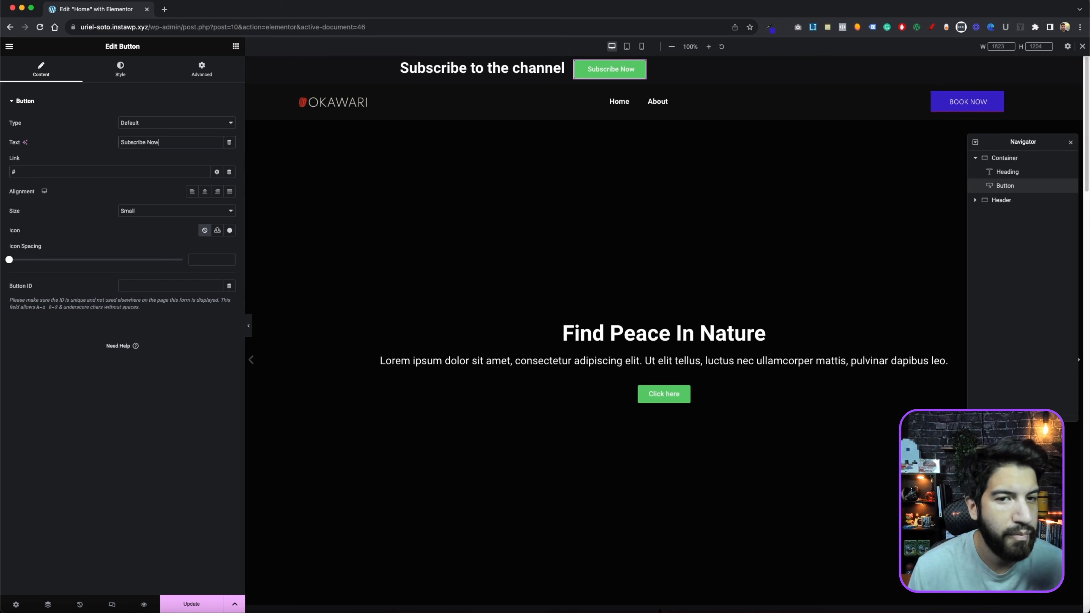
# Step: Style the Subscribe Now button with a white background and the global color blue for its text
pyautogui.click(112, 73)
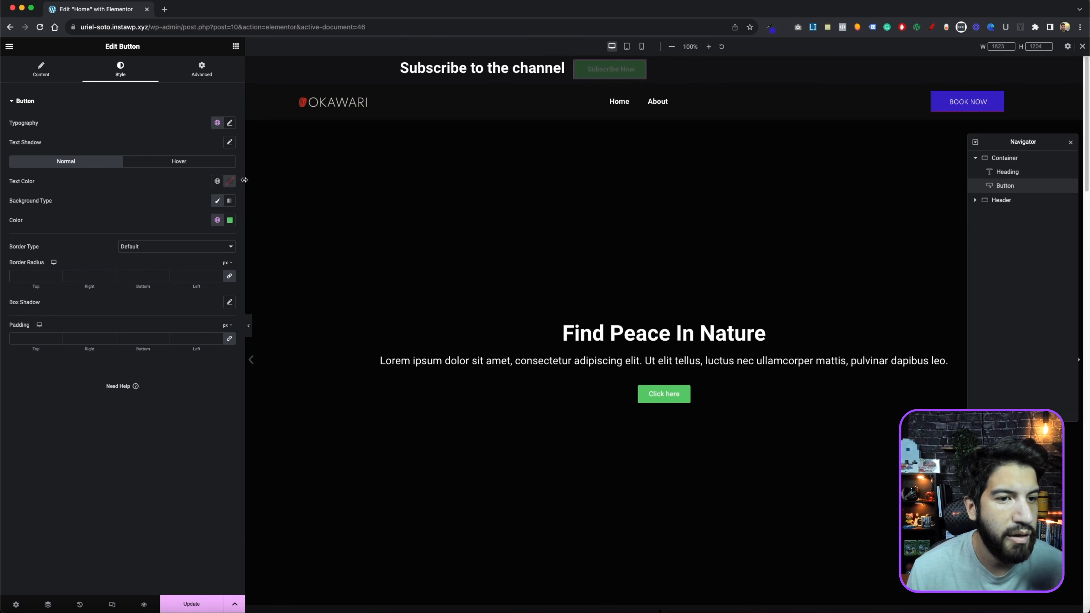
pyautogui.click(230, 225)
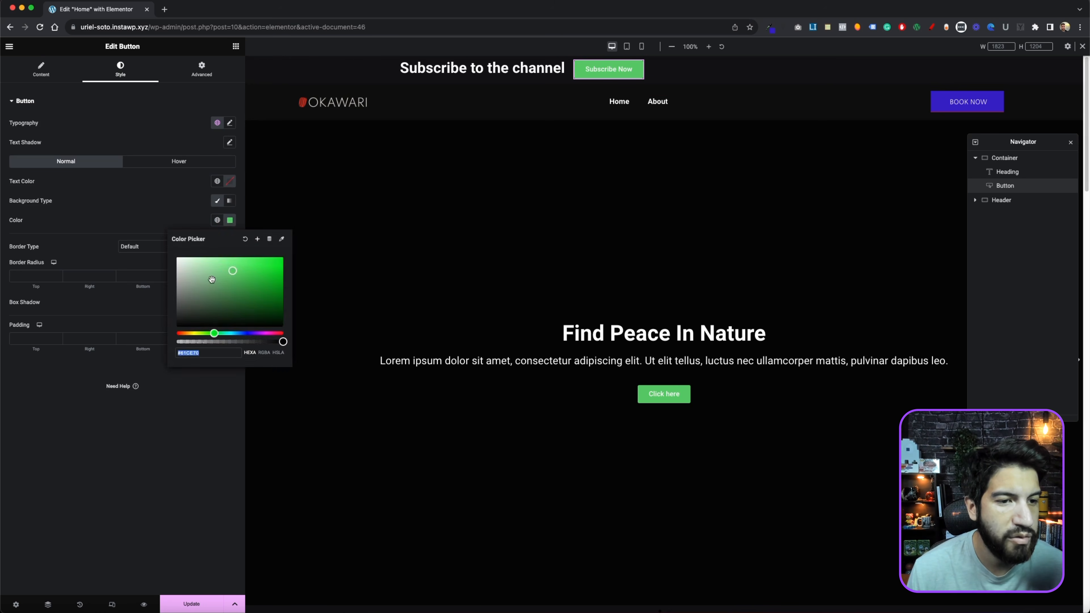
pyautogui.moveTo(211, 279); pyautogui.dragTo(127, 206)
pyautogui.click(173, 207)
pyautogui.click(215, 183)
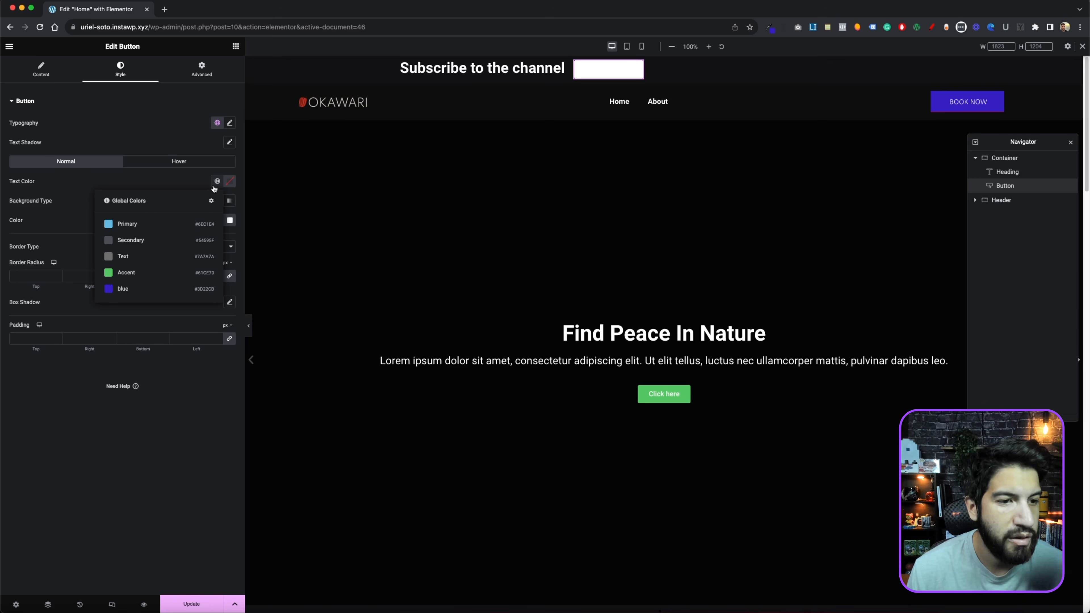
pyautogui.click(134, 290)
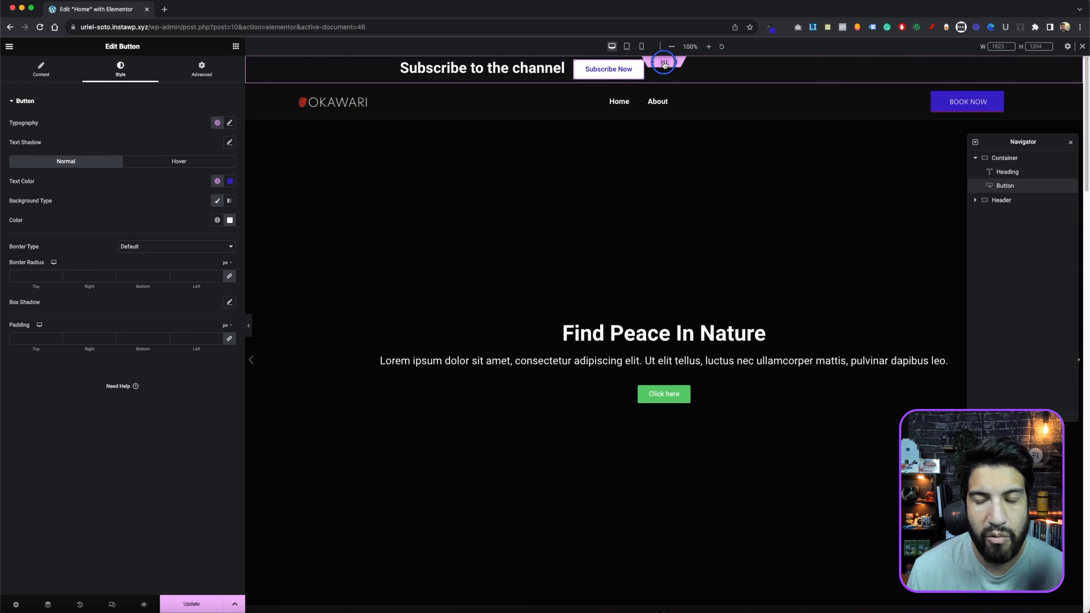
# Step: Give the top bar container a classic background in the global color blue
pyautogui.click(664, 64)
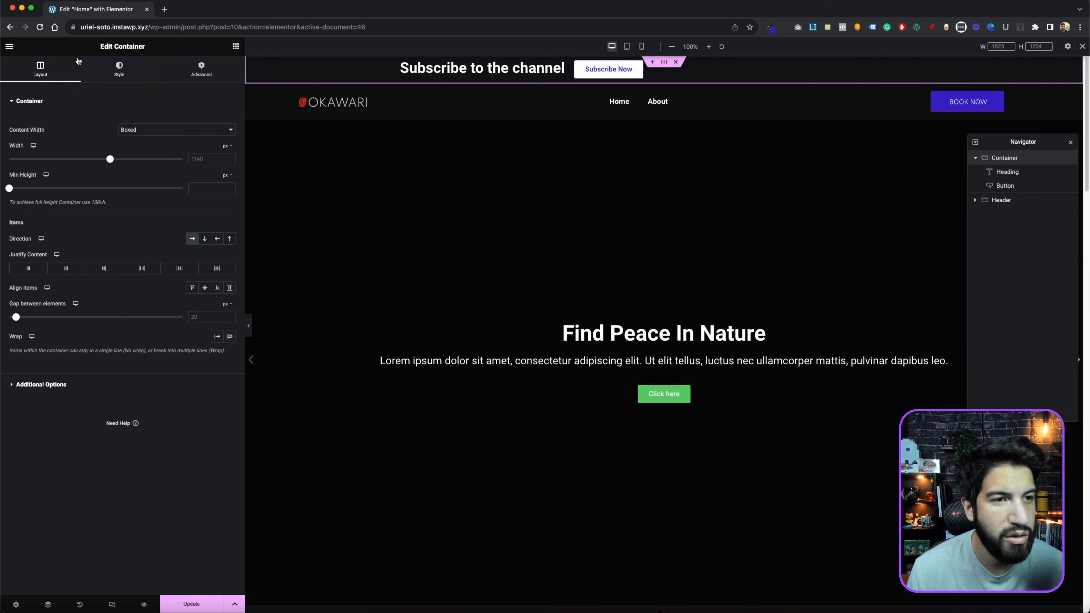
pyautogui.click(120, 74)
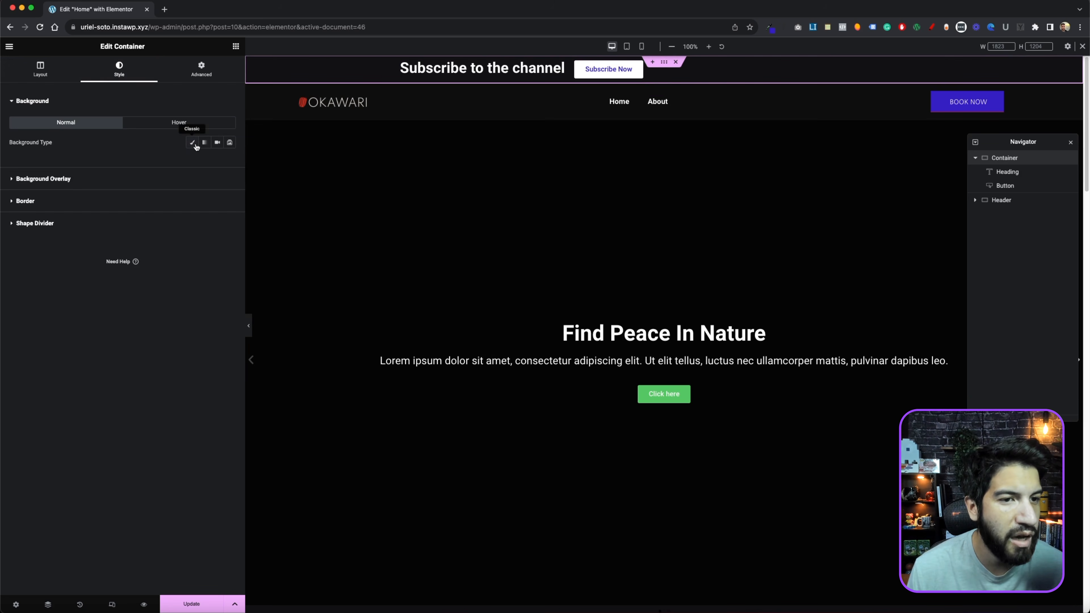
pyautogui.click(193, 142)
pyautogui.click(217, 162)
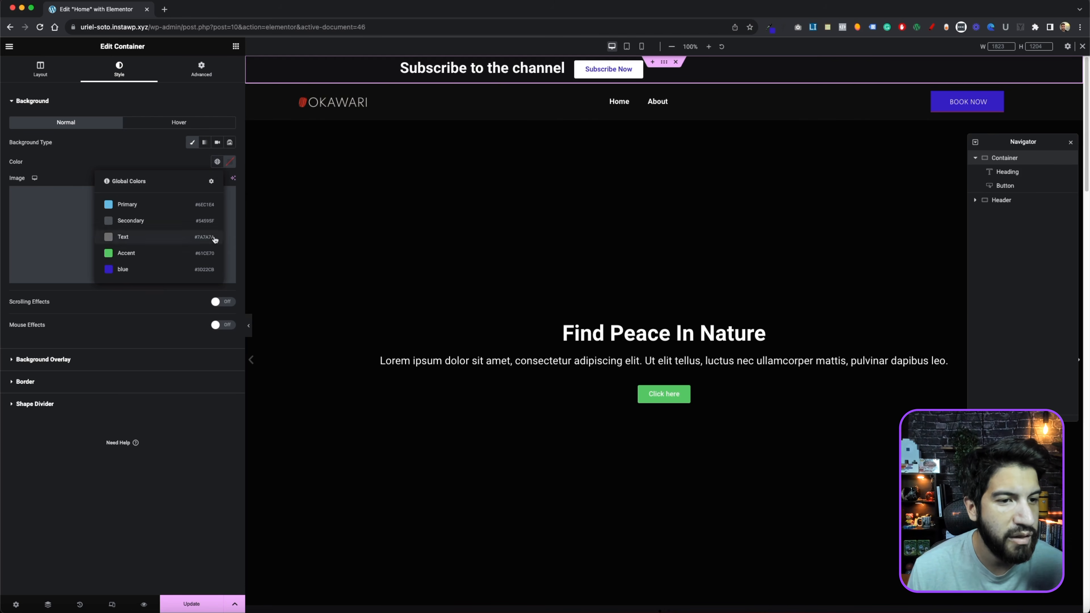
pyautogui.click(165, 270)
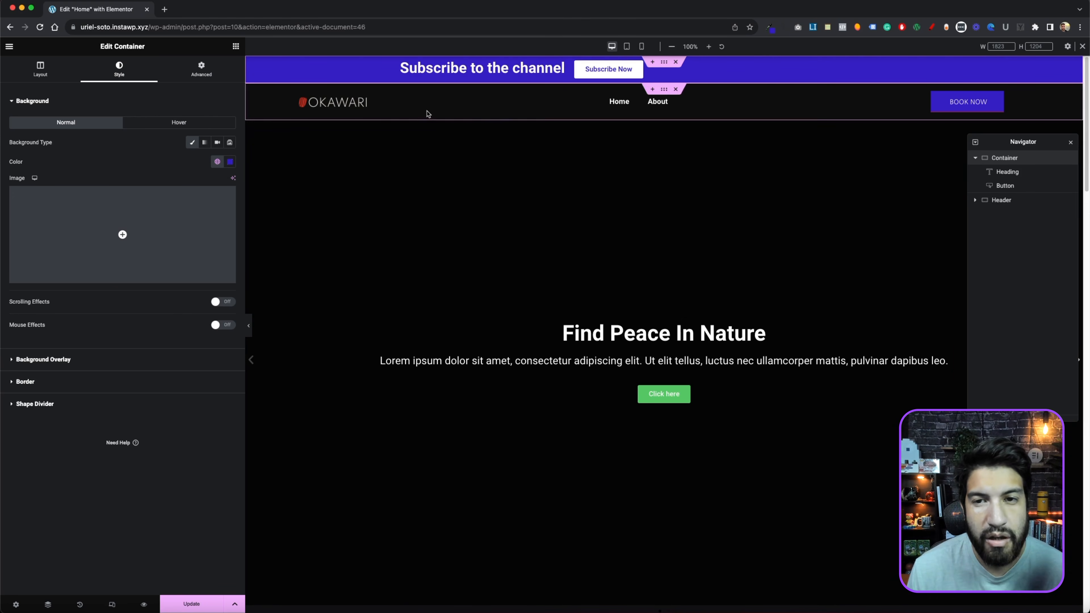
# Step: Center the top bar container's items both horizontally and vertically
pyautogui.click(39, 69)
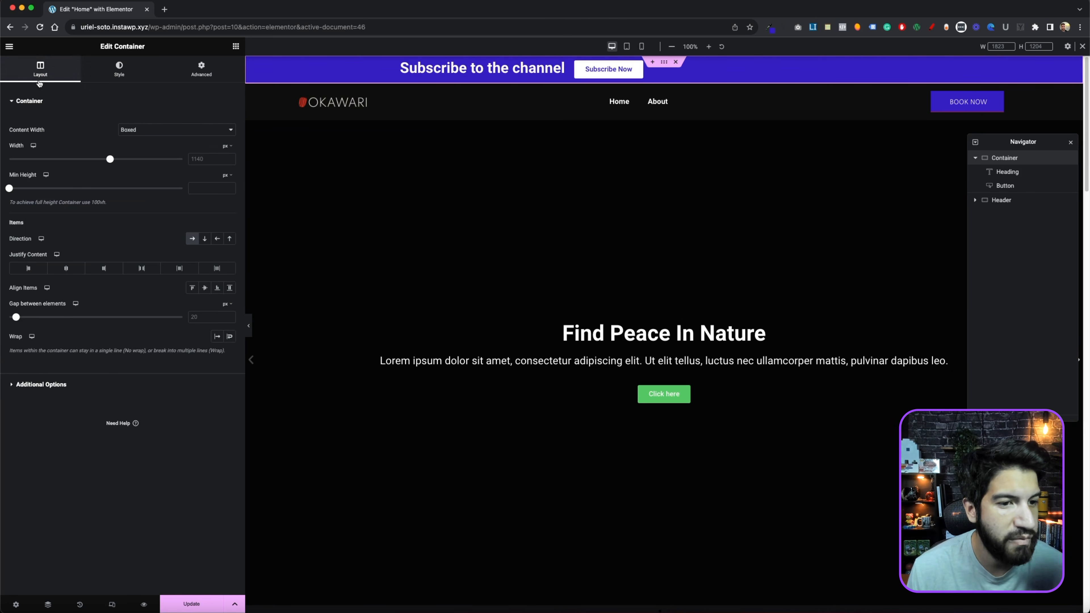
pyautogui.click(66, 269)
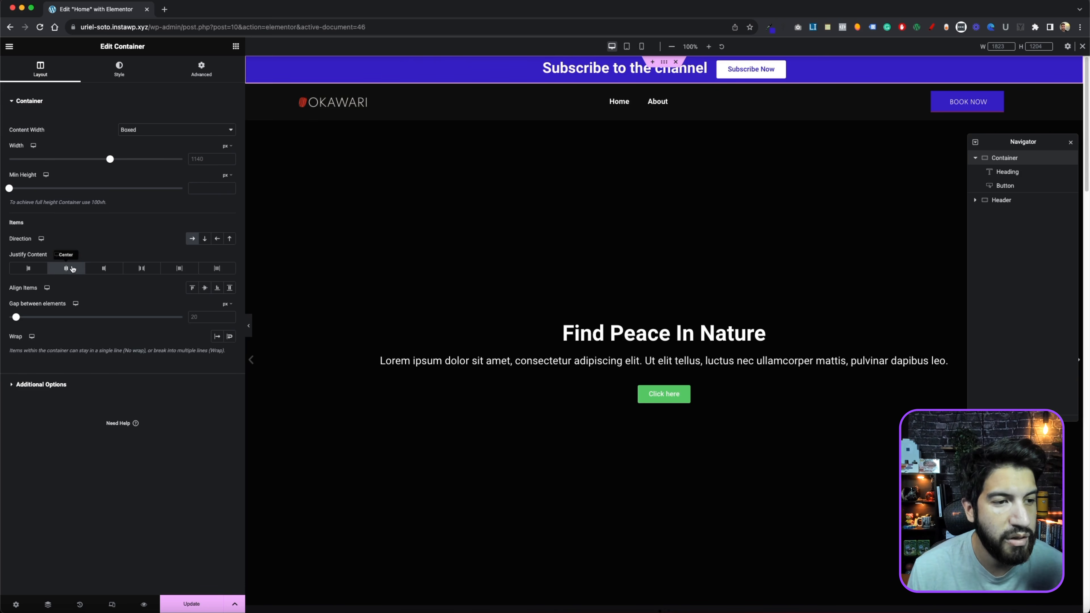
pyautogui.click(205, 288)
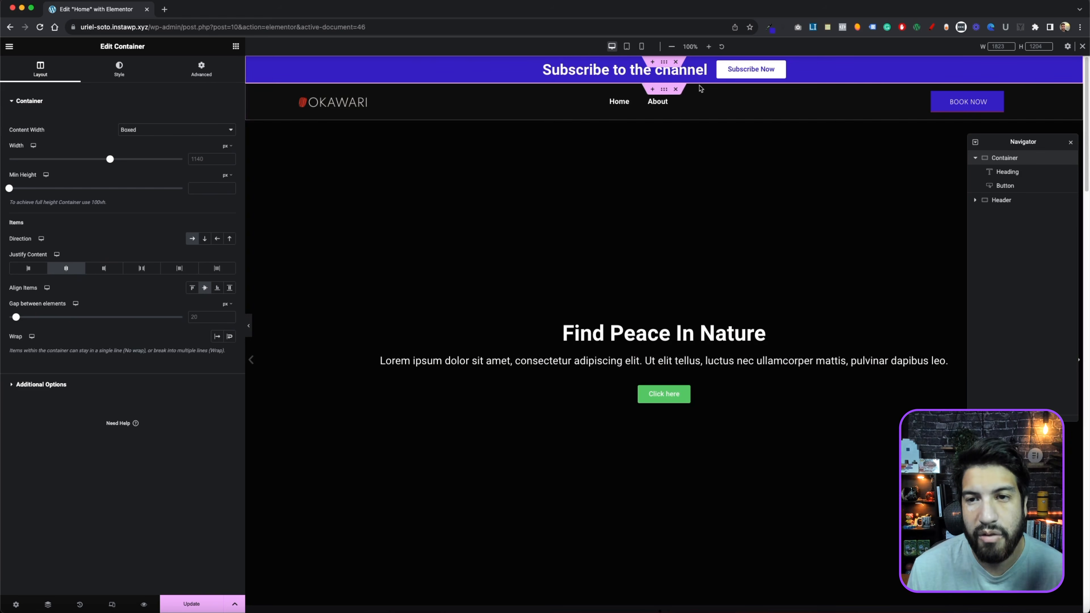
# Step: Find the Icon widget and place it after the Subscribe Now button in the top bar
pyautogui.click(236, 47)
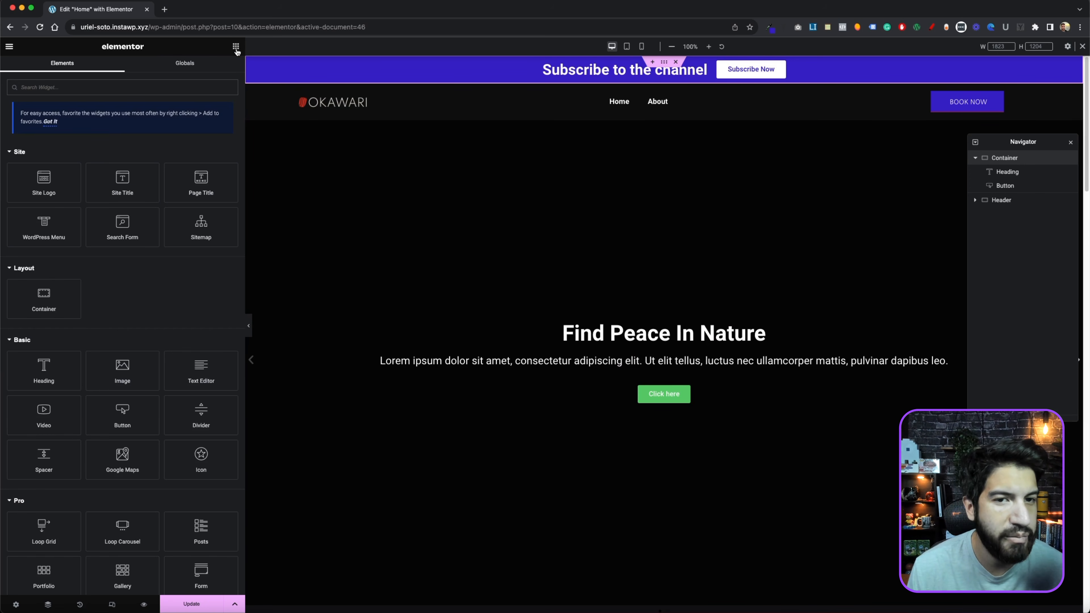
pyautogui.click(134, 90)
pyautogui.write('icon')
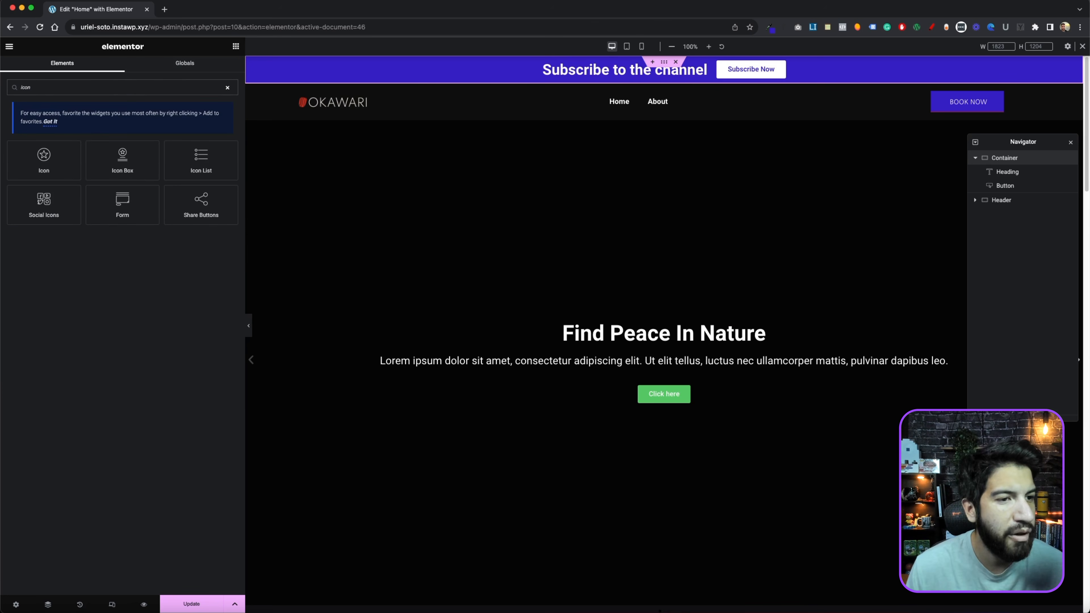
pyautogui.moveTo(31, 159); pyautogui.dragTo(768, 72)
# Step: Replace the star in the icon widget with the outlined window-close icon, found by searching the icon library for "close"
pyautogui.moveTo(131, 164)
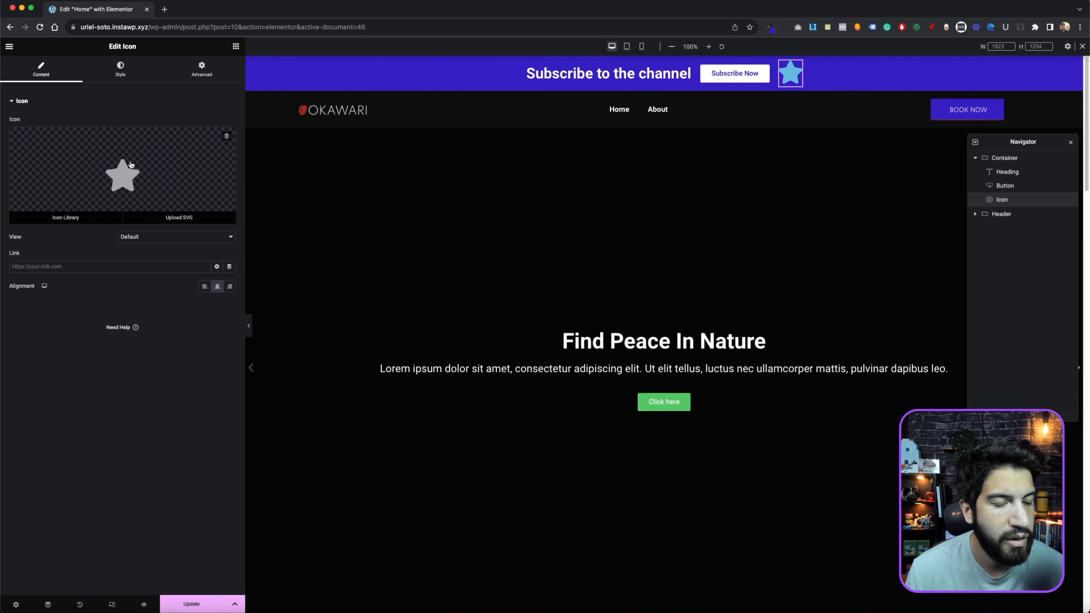
pyautogui.click(152, 181)
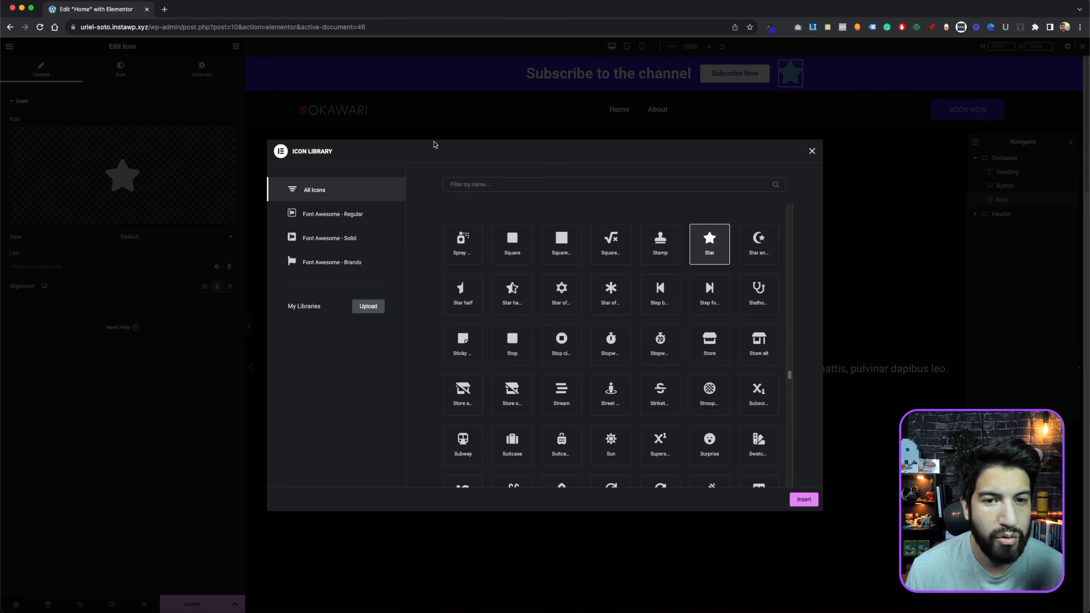
pyautogui.click(469, 189)
pyautogui.write('close')
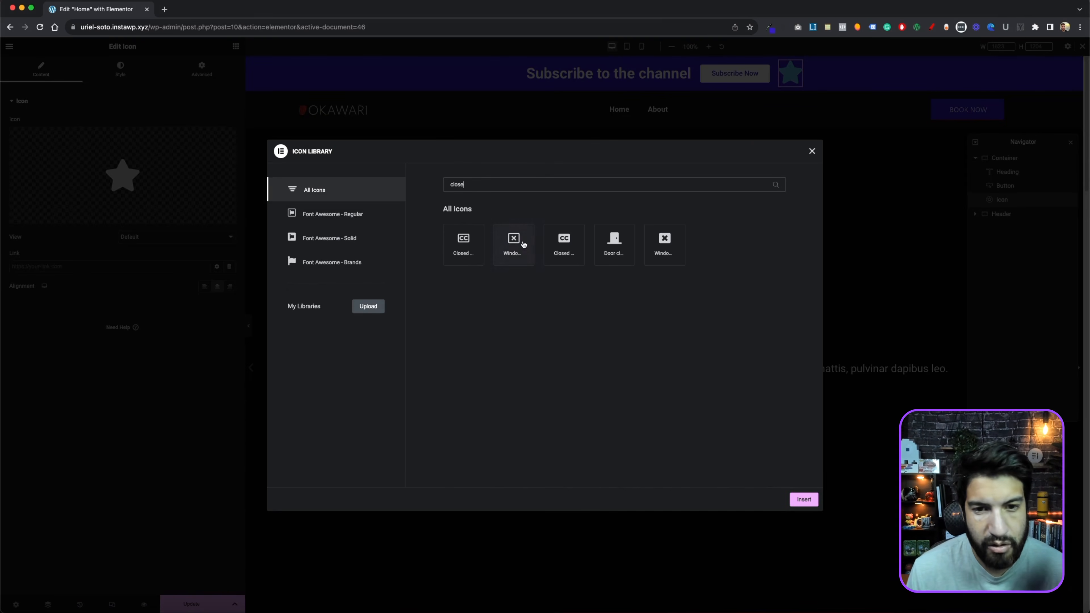
pyautogui.click(523, 244)
pyautogui.click(803, 499)
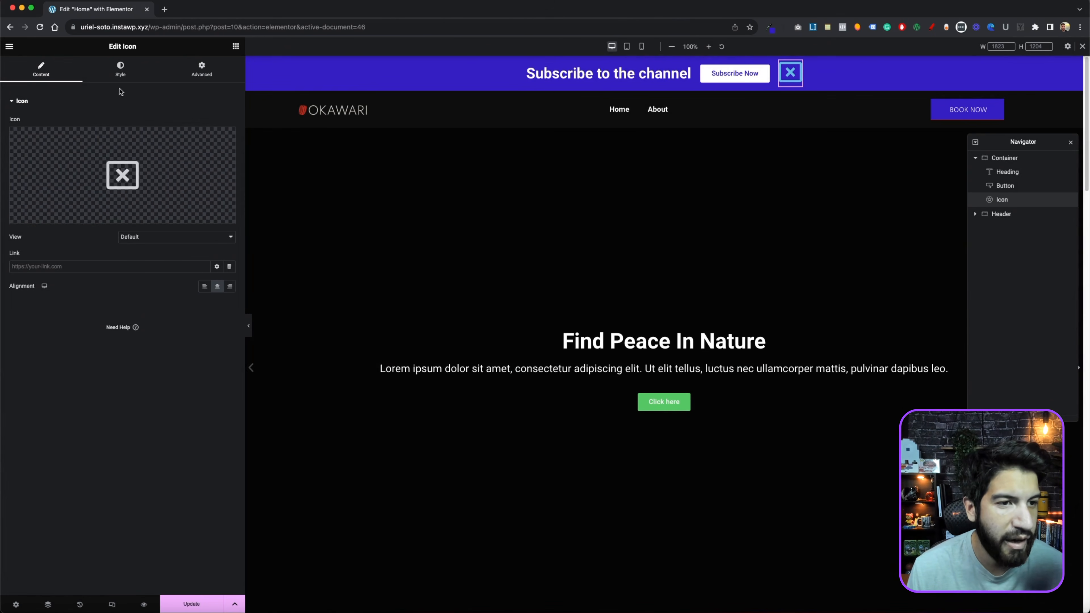
# Step: Set the close icon's primary color to white (#FFFFFF) and its size to 21 px
pyautogui.click(120, 69)
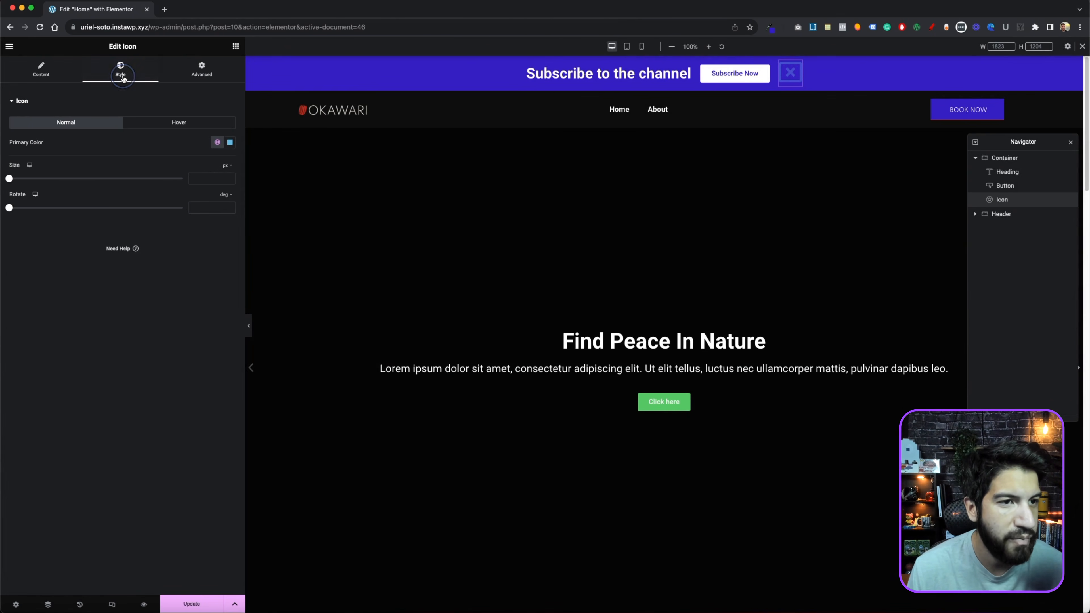
pyautogui.click(230, 143)
pyautogui.moveTo(184, 189); pyautogui.dragTo(122, 156)
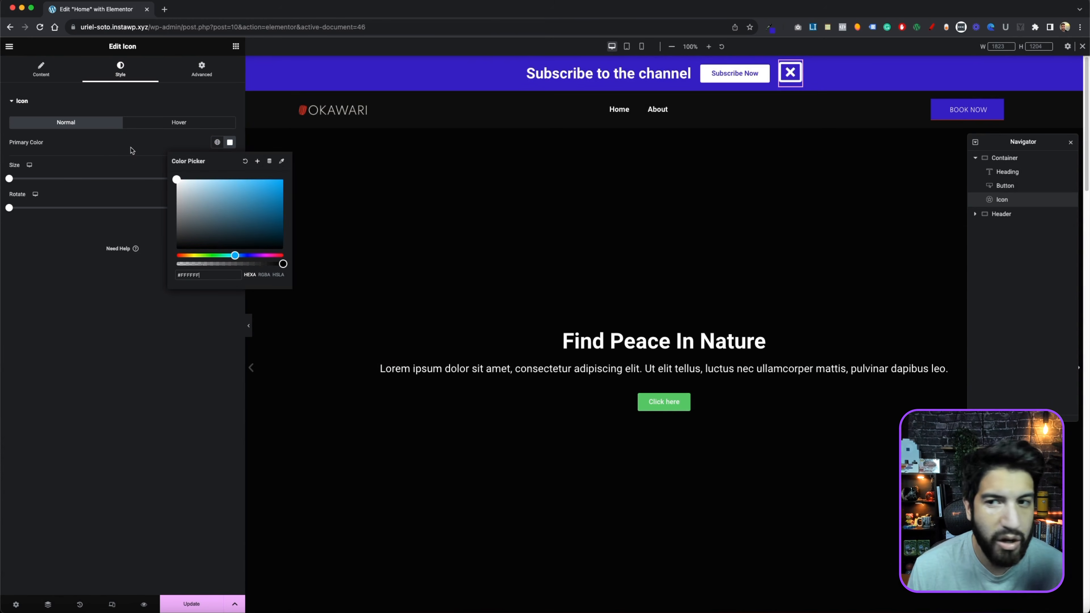
pyautogui.click(236, 88)
pyautogui.click(198, 66)
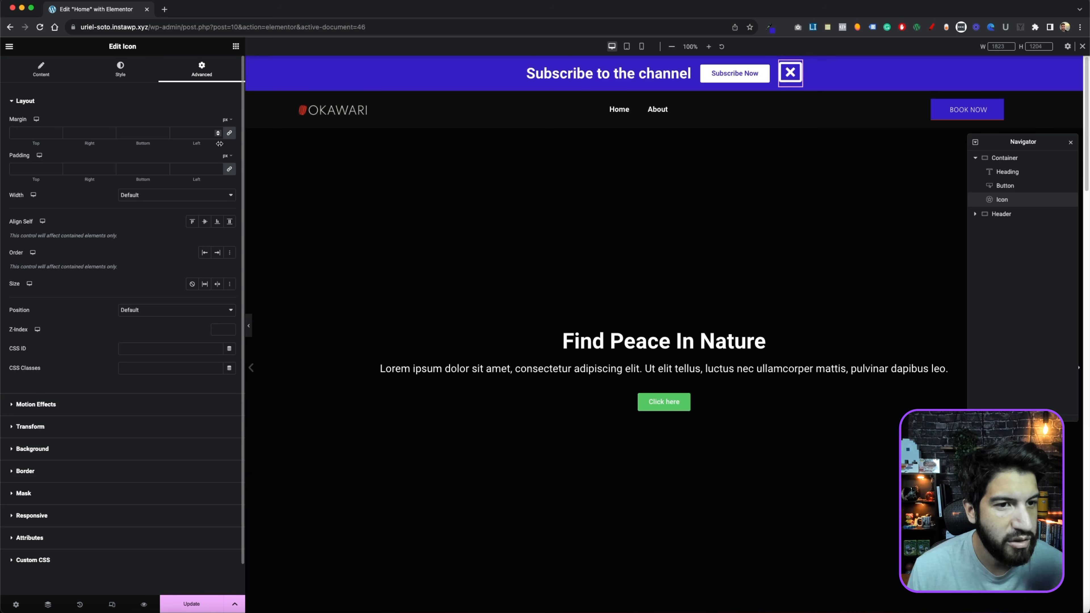
pyautogui.click(135, 80)
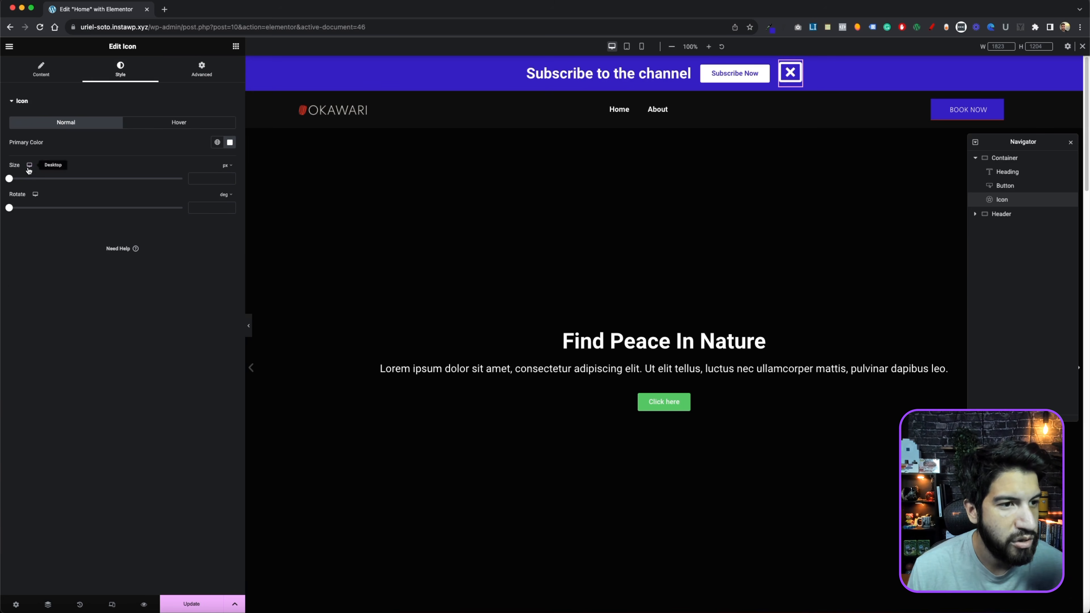
pyautogui.click(15, 178)
pyautogui.moveTo(15, 178); pyautogui.dragTo(18, 179)
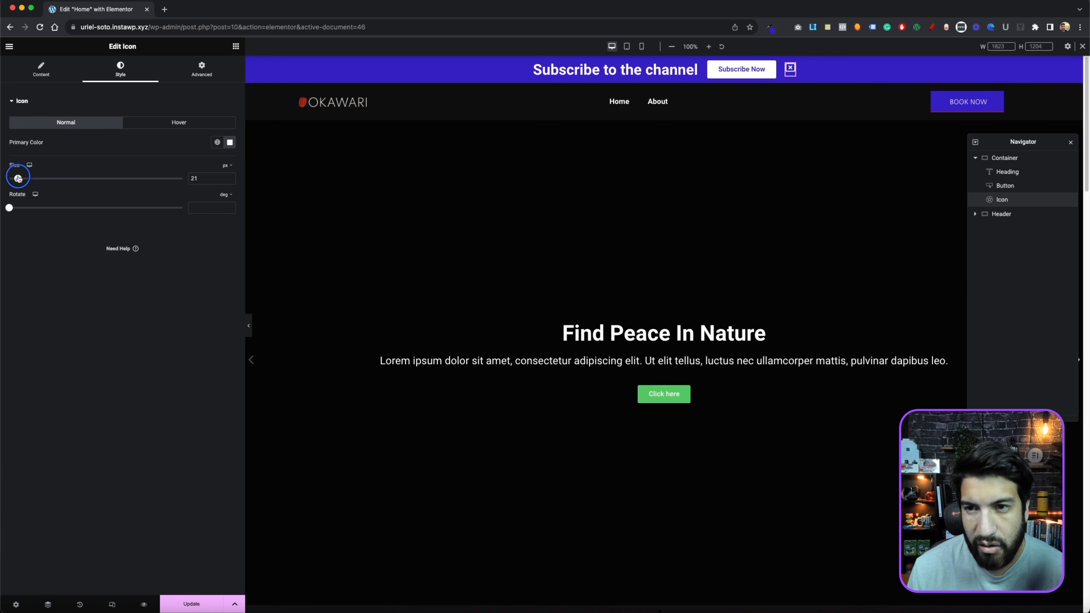
# Step: Switch the close icon's padding unit to percent and set its unlinked margins to -1 px top and -8 px bottom
pyautogui.click(197, 72)
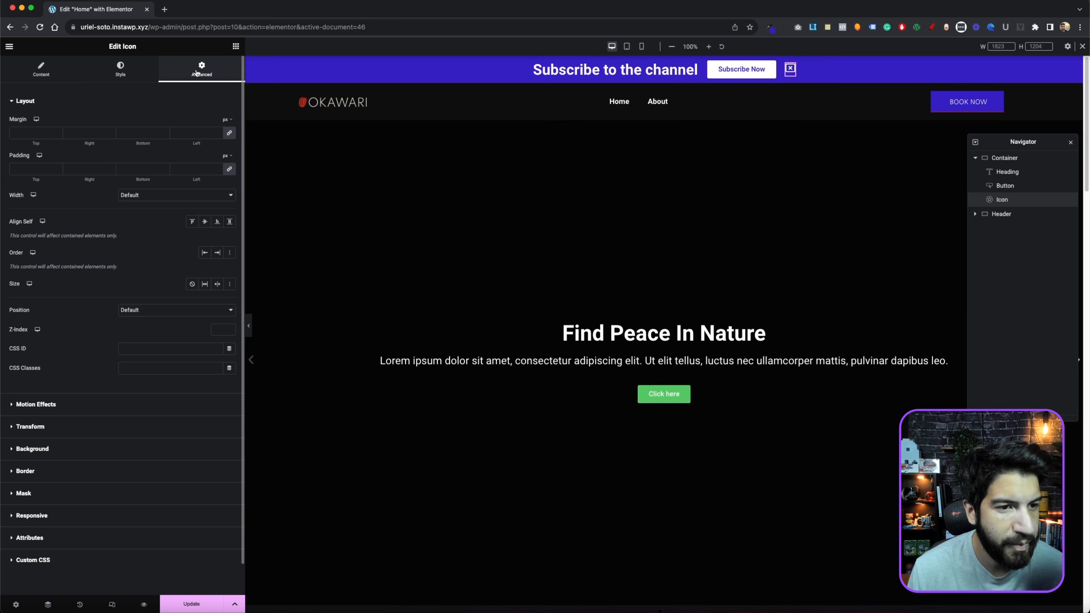
pyautogui.click(229, 168)
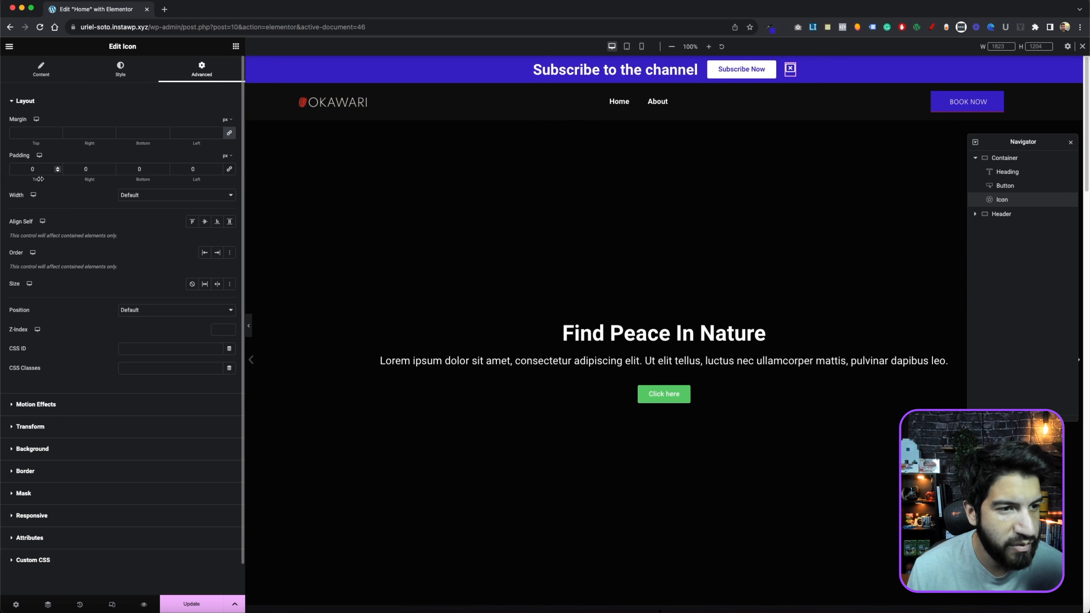
pyautogui.moveTo(40, 179); pyautogui.dragTo(40, 179)
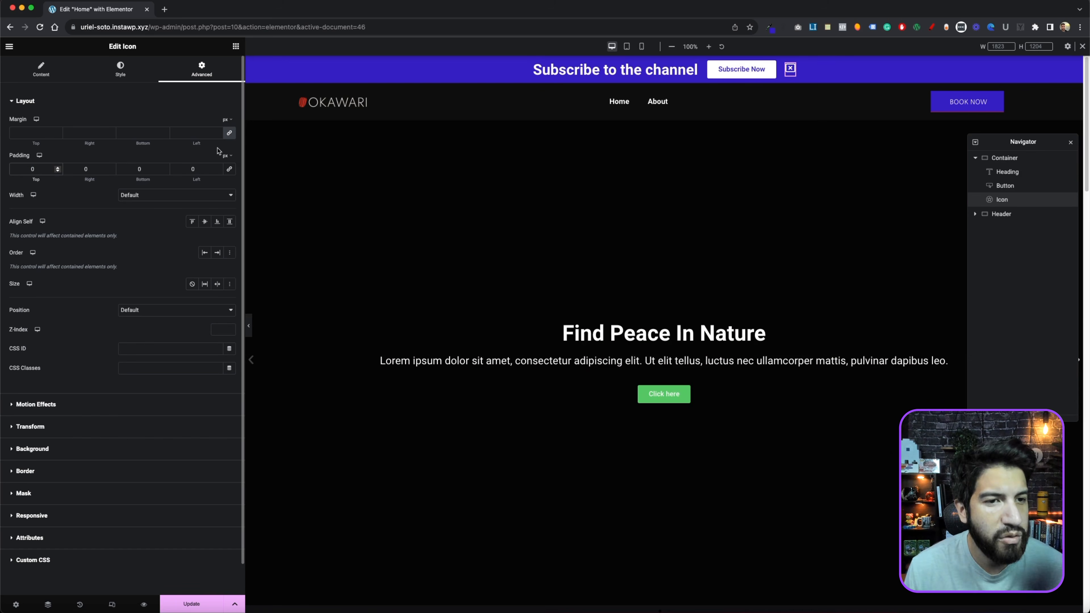
pyautogui.click(226, 158)
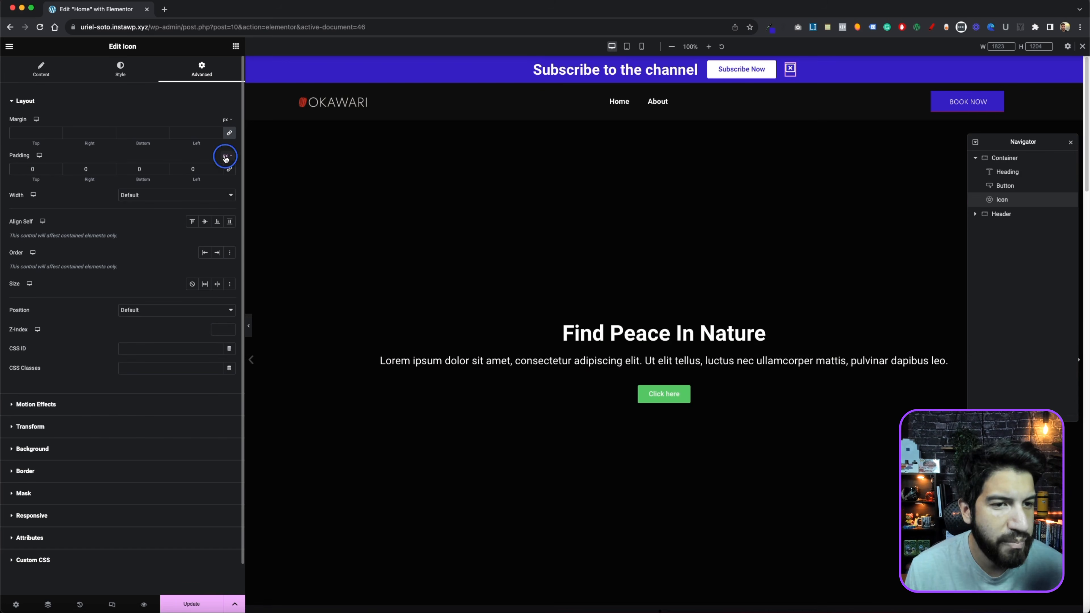
pyautogui.click(227, 169)
pyautogui.click(229, 133)
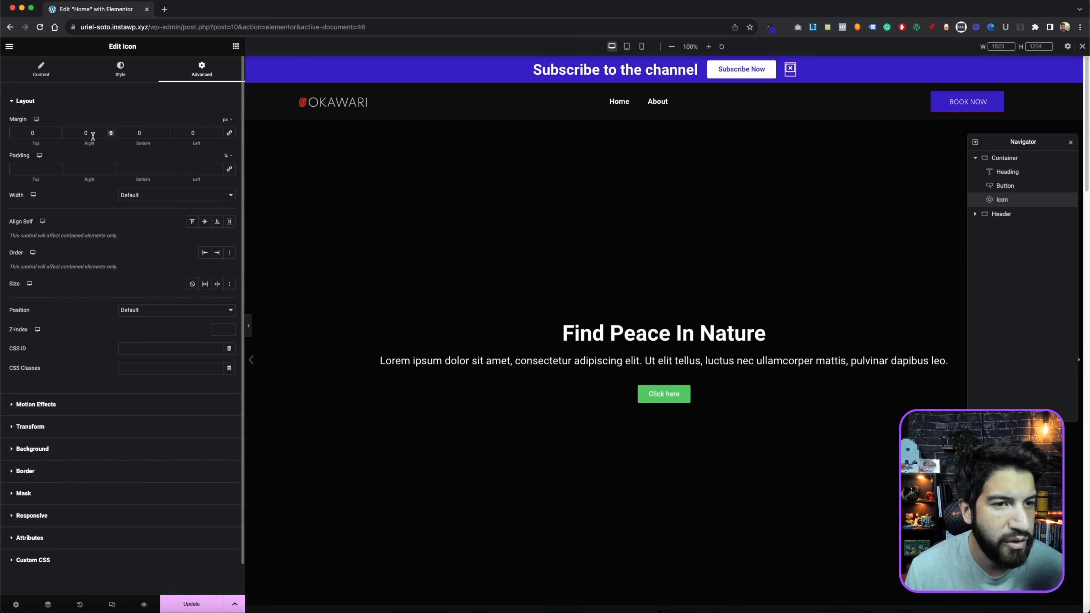
pyautogui.moveTo(40, 143); pyautogui.dragTo(39, 144)
pyautogui.moveTo(142, 144); pyautogui.dragTo(136, 145)
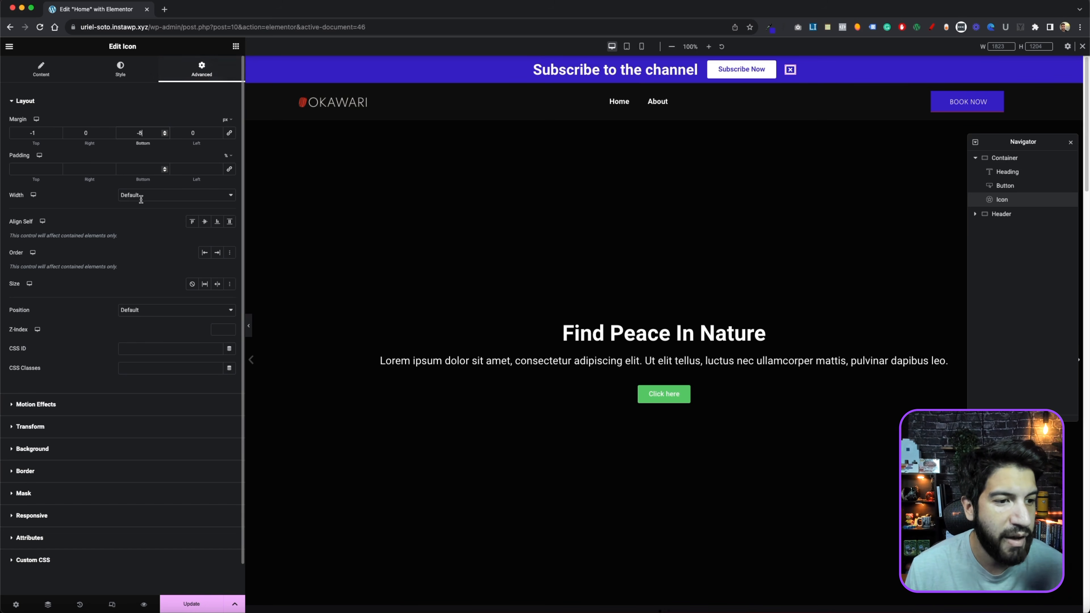
# Step: Position the close icon absolutely with right horizontal orientation, a 16 px horizontal offset and a 21 px vertical offset from the top
pyautogui.click(170, 310)
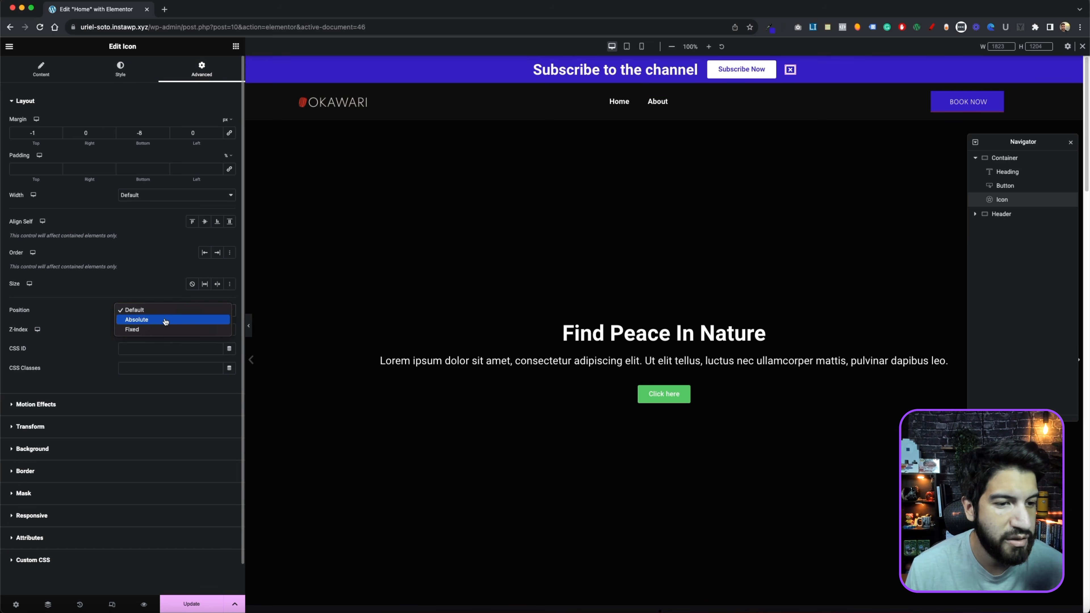
pyautogui.click(166, 321)
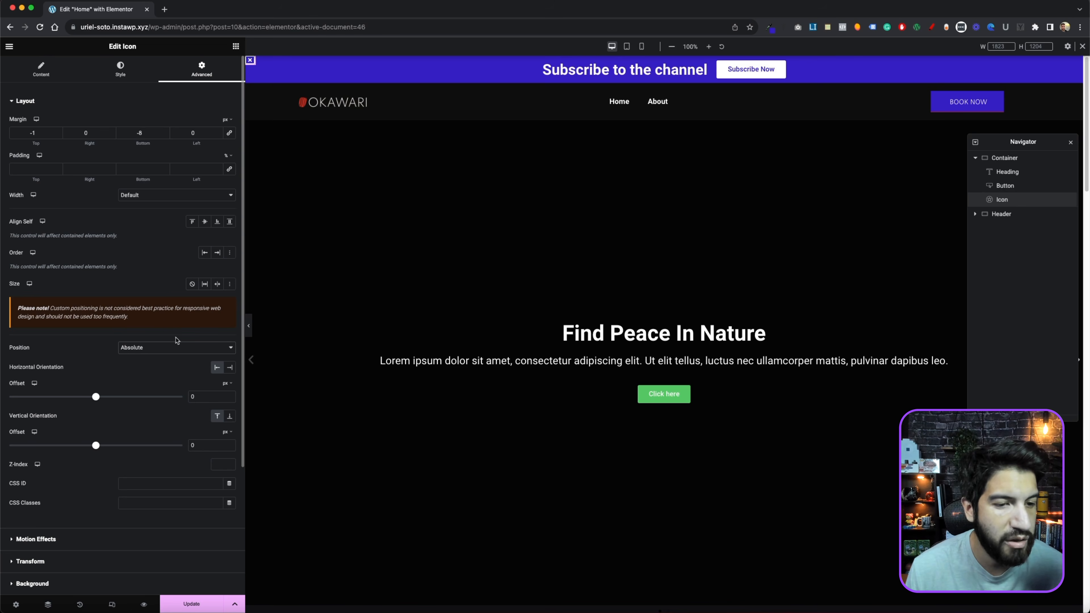
pyautogui.click(229, 369)
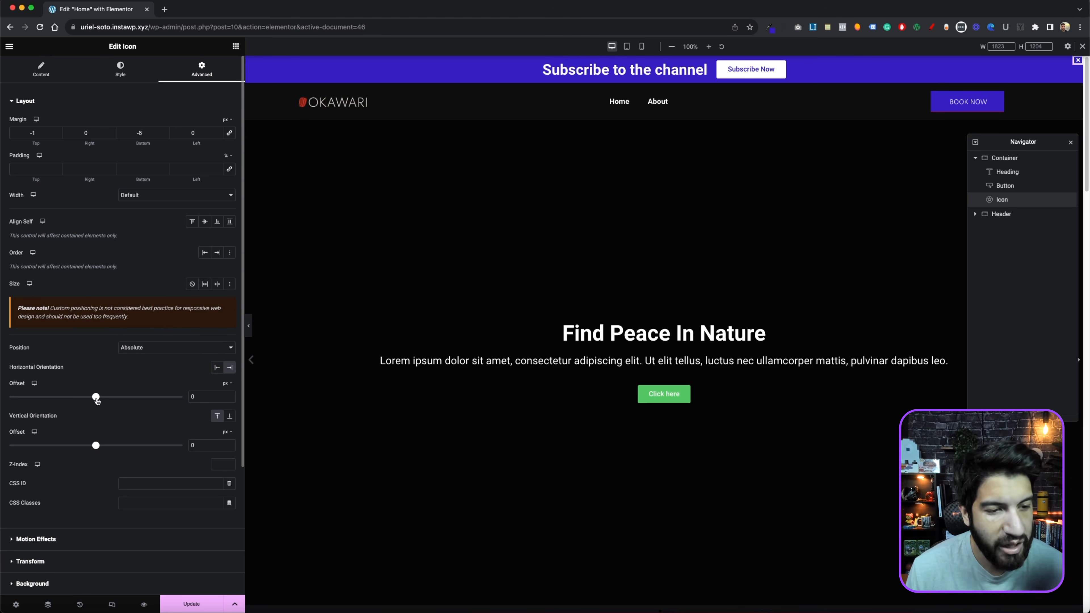
pyautogui.moveTo(96, 399); pyautogui.dragTo(98, 399)
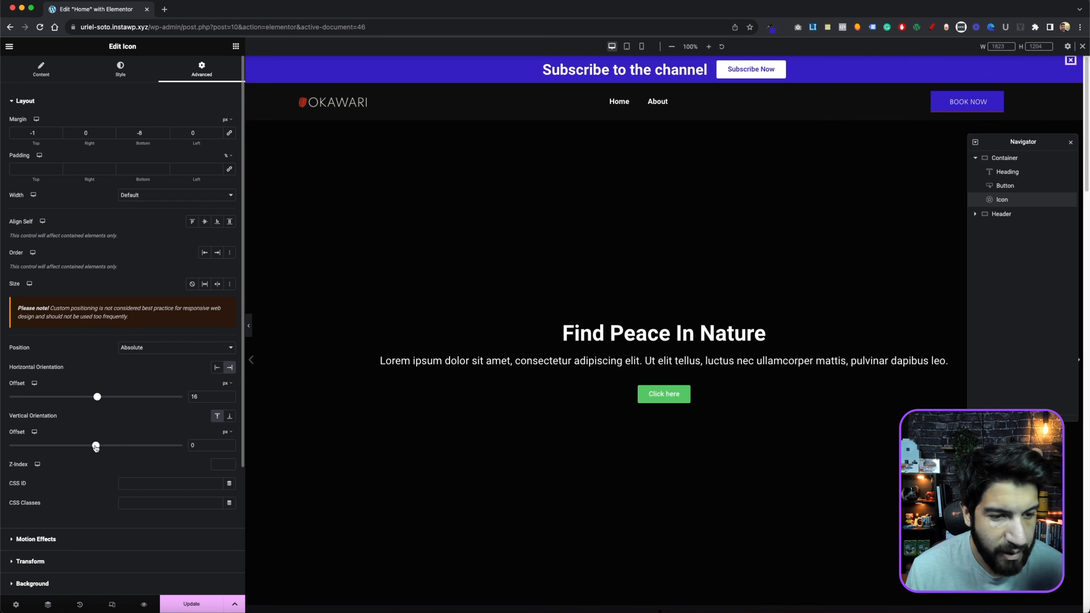
pyautogui.moveTo(95, 447); pyautogui.dragTo(97, 448)
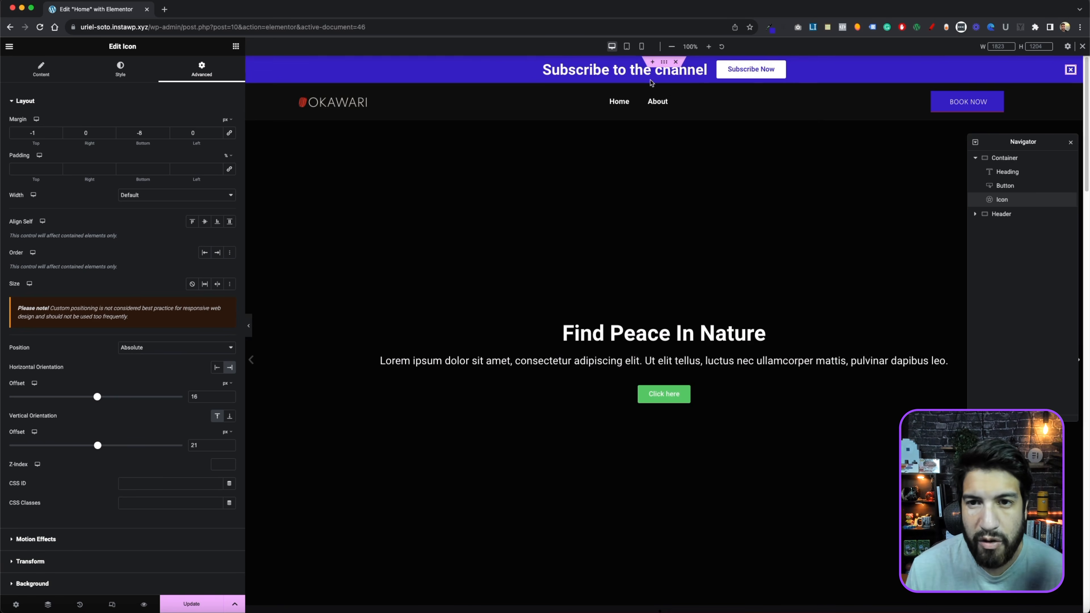
pyautogui.click(665, 64)
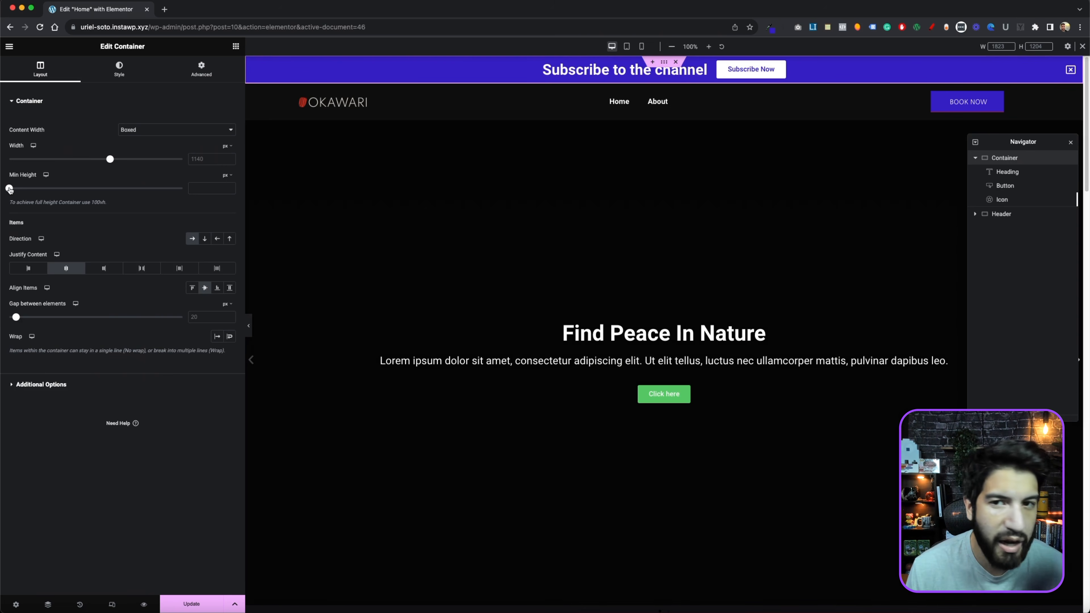
pyautogui.click(233, 72)
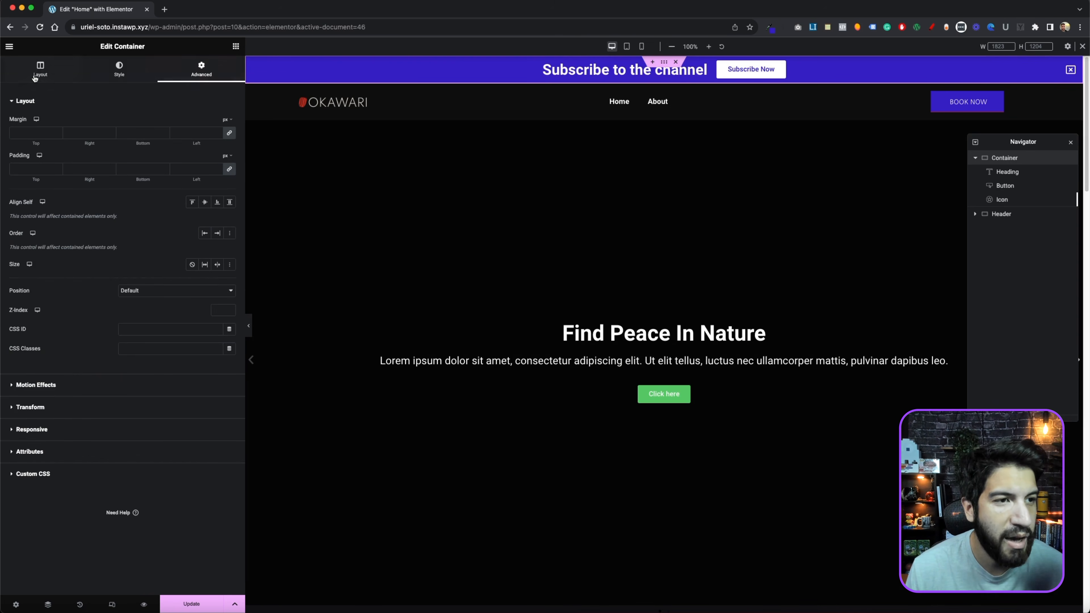
pyautogui.click(41, 68)
pyautogui.moveTo(9, 189); pyautogui.dragTo(20, 189)
pyautogui.moveTo(199, 188); pyautogui.dragTo(171, 185)
pyautogui.press('BackSpace')
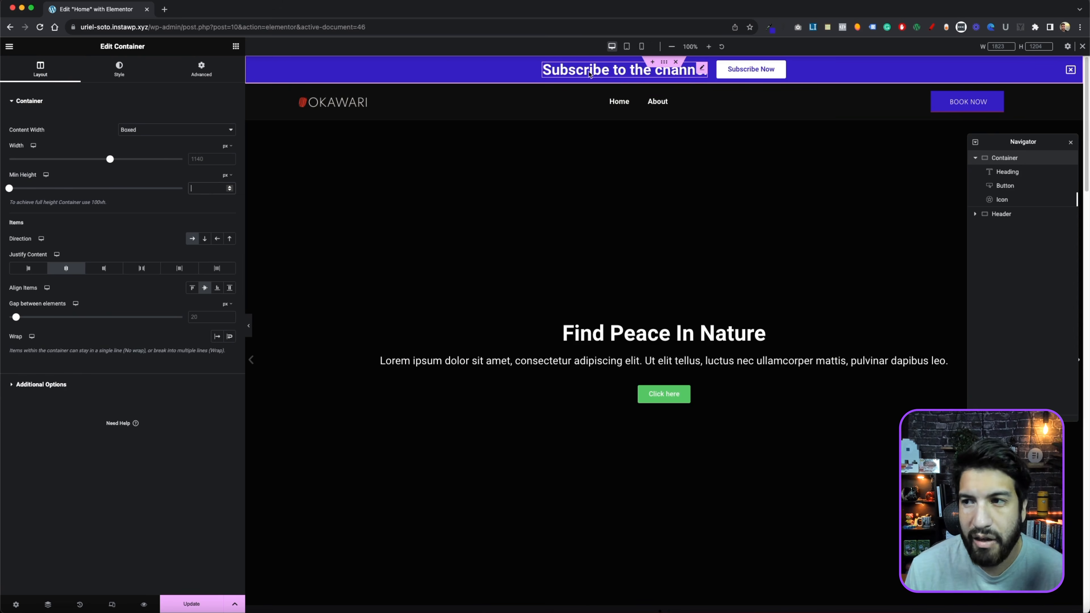
# Step: Set the typography size of the "Subscribe to the channel" heading to 23 px
pyautogui.click(589, 74)
pyautogui.click(146, 74)
pyautogui.click(230, 142)
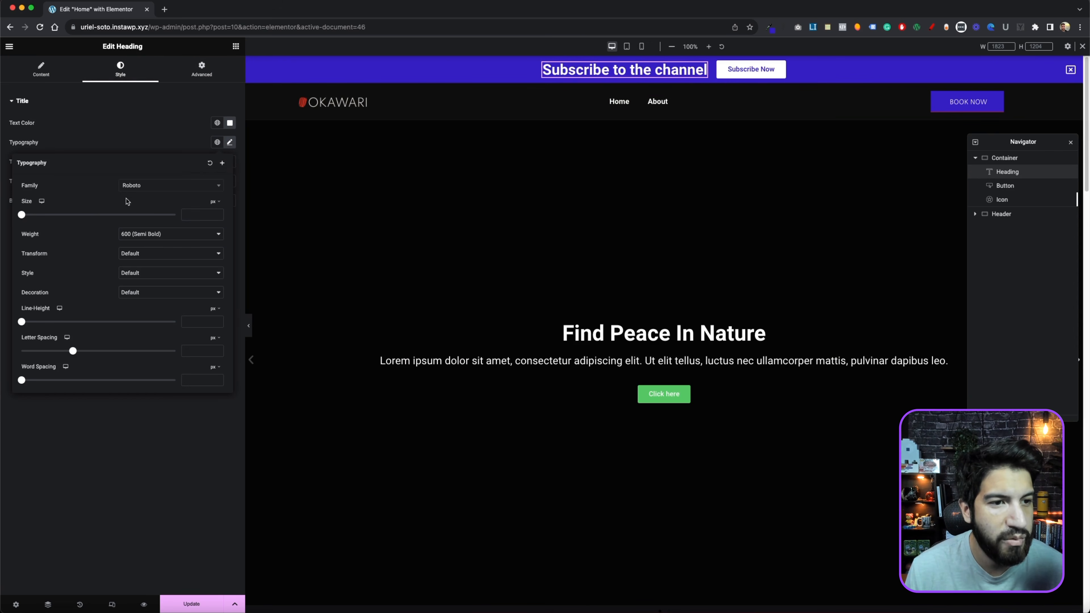
pyautogui.moveTo(21, 219); pyautogui.dragTo(39, 216)
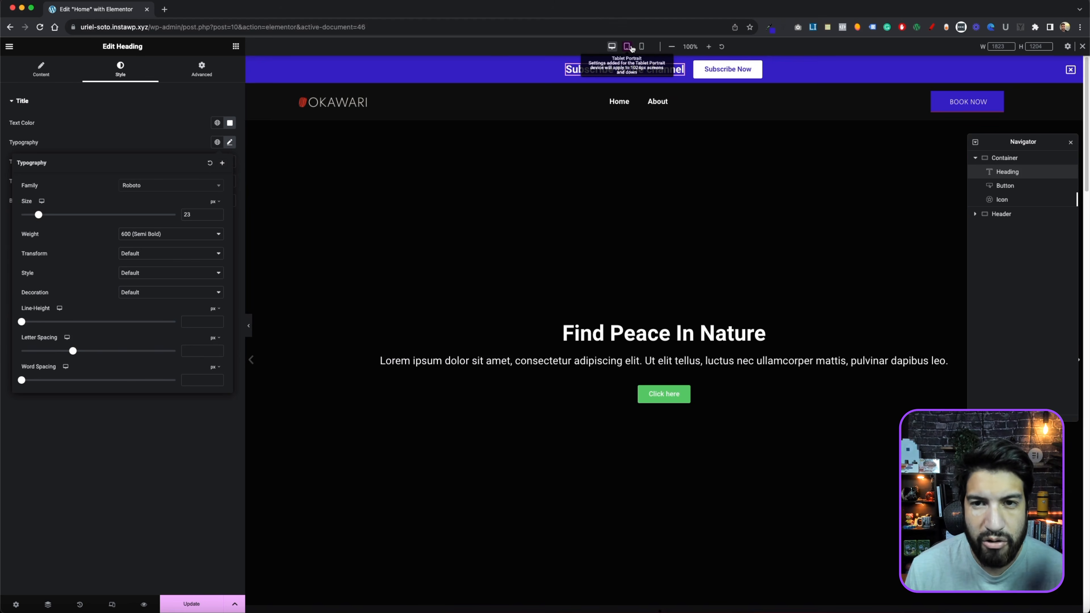
# Step: Check the tablet preview widened to 1024 px, and set the heading's typography size to 17 px for mobile
pyautogui.click(627, 47)
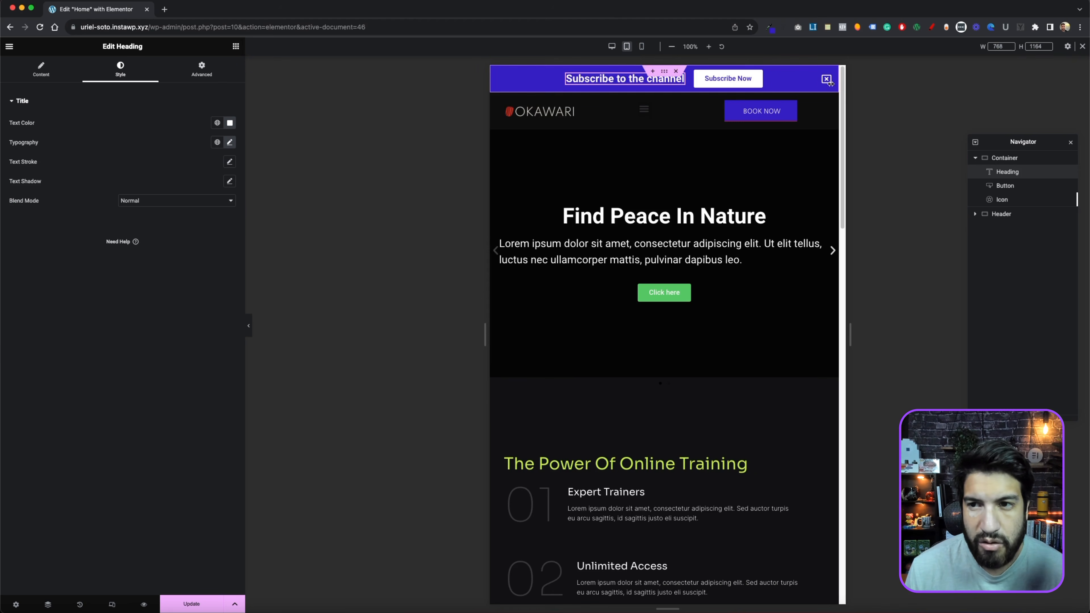
pyautogui.moveTo(853, 343); pyautogui.dragTo(1069, 333)
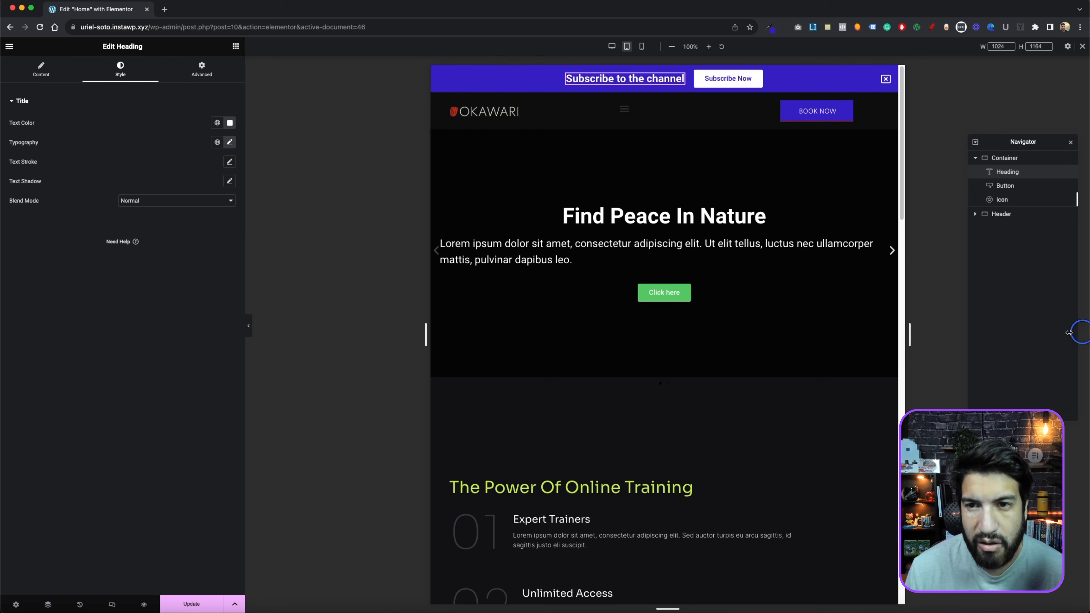
pyautogui.click(642, 47)
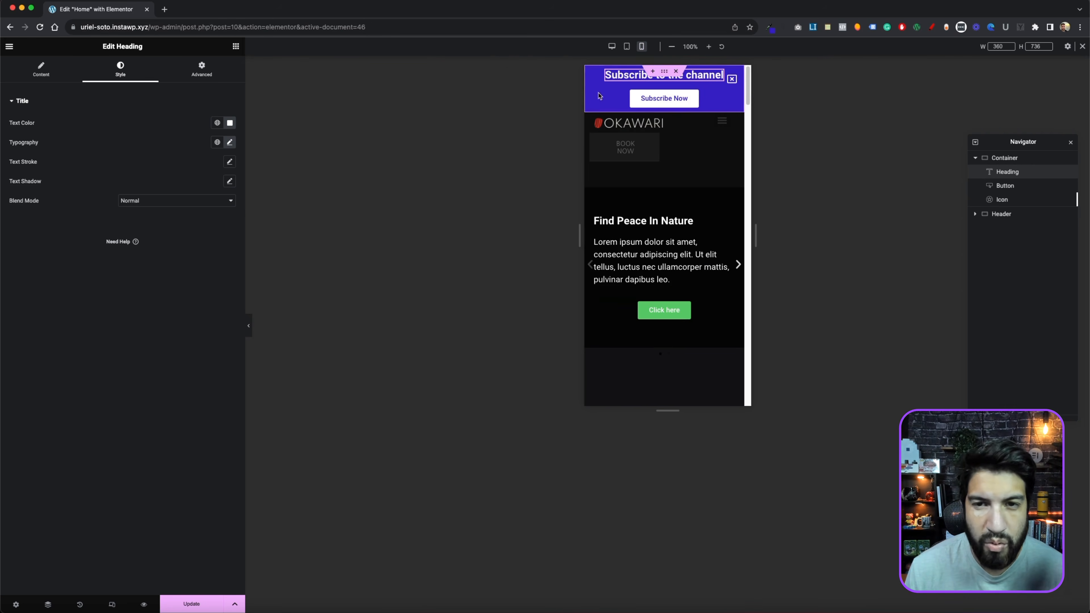
pyautogui.click(230, 143)
pyautogui.moveTo(38, 219); pyautogui.dragTo(34, 217)
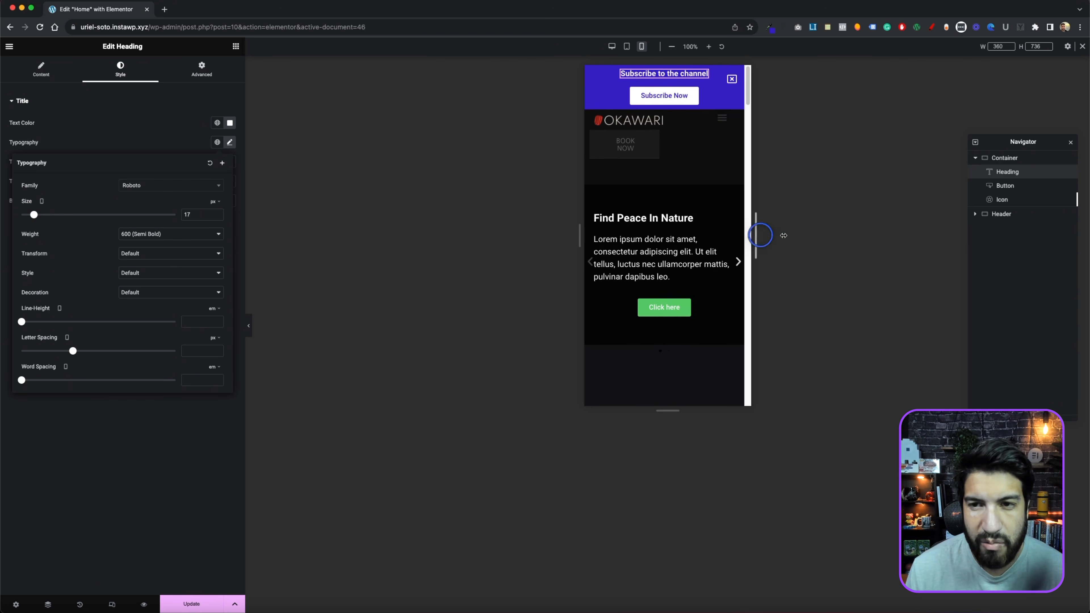
# Step: Narrow the mobile preview to 347 px and set the top bar container's items to No Wrap
pyautogui.moveTo(784, 236); pyautogui.dragTo(750, 233)
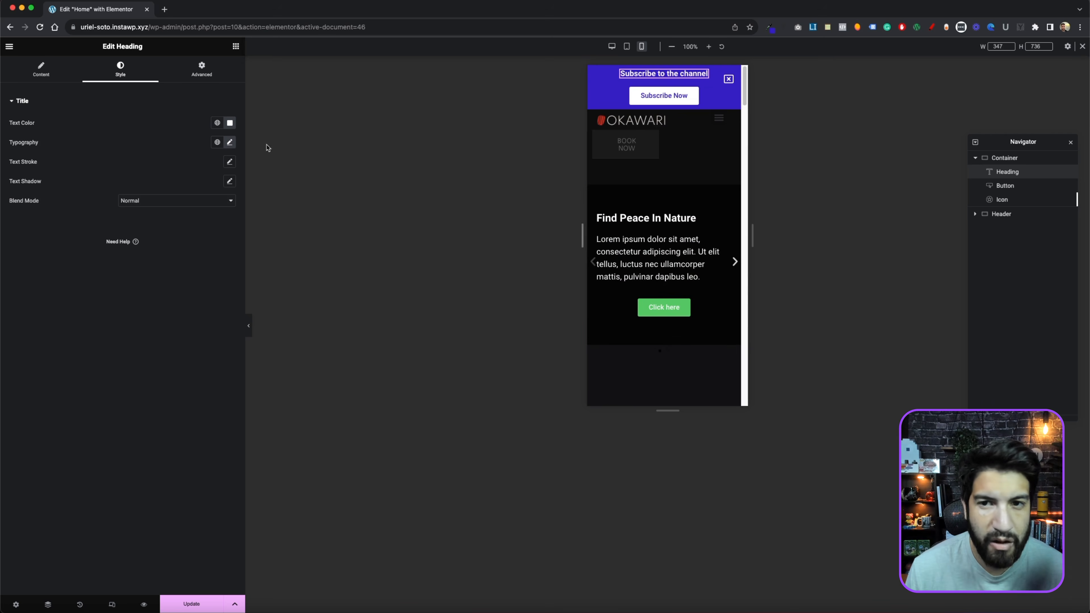
pyautogui.click(230, 143)
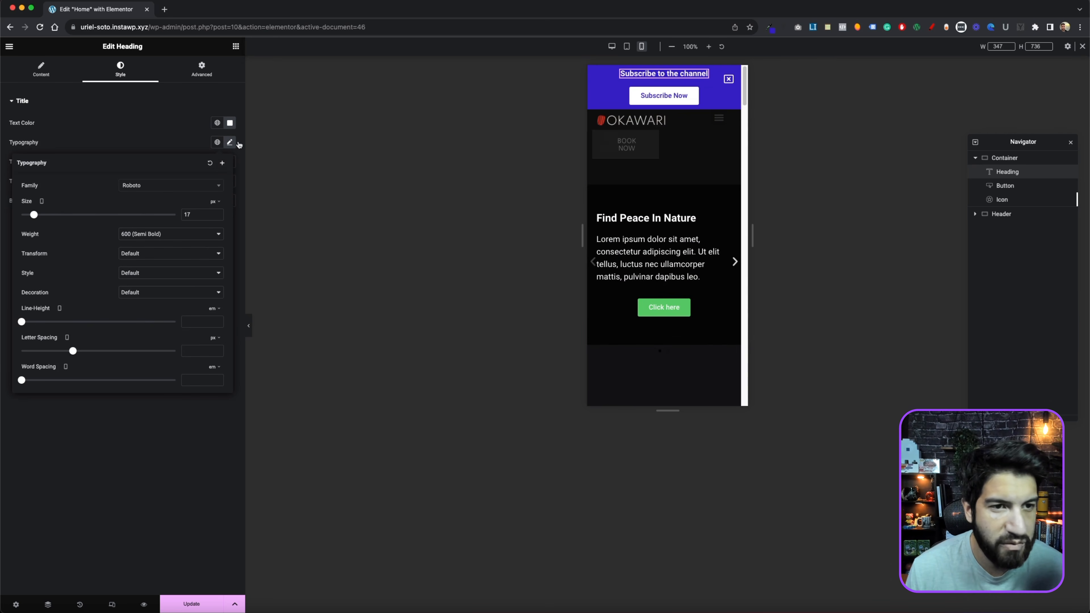
pyautogui.click(665, 72)
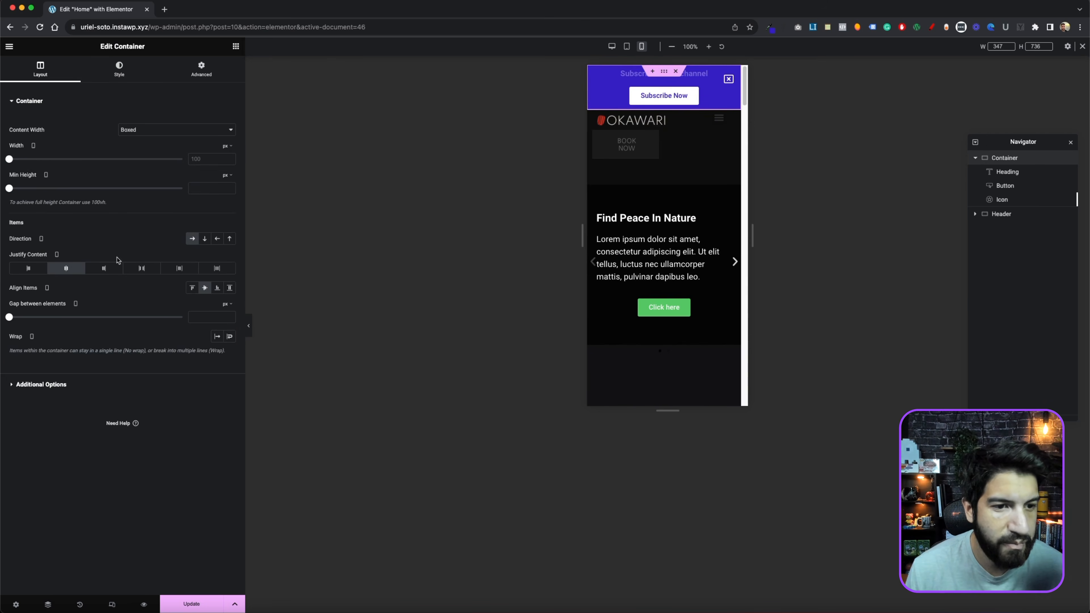
pyautogui.click(218, 338)
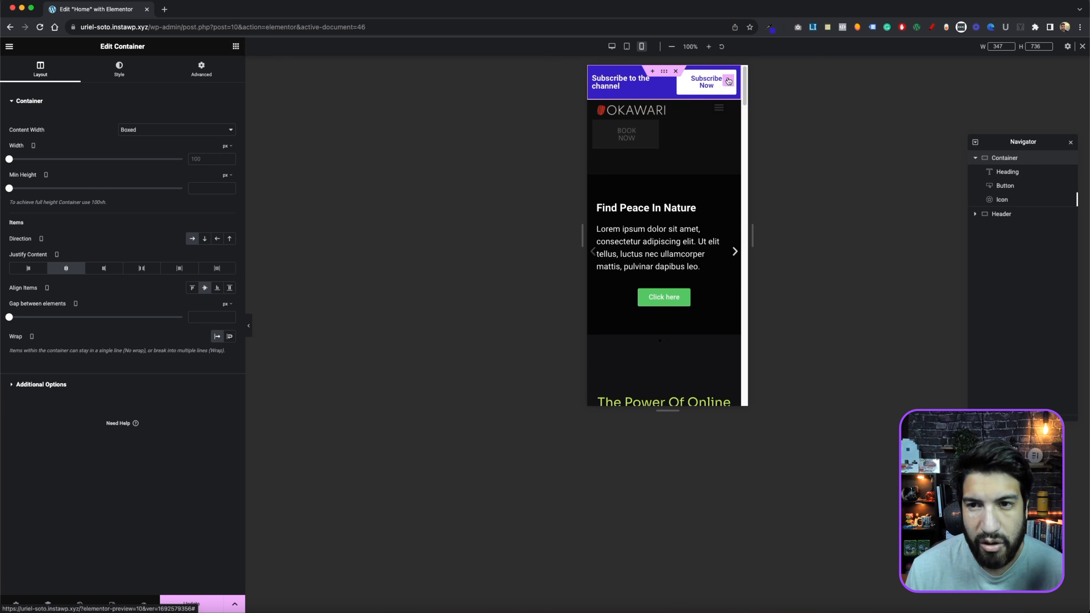
# Step: Tighten the mobile padding of the "Subscribe Now" button so its label fits on one line
pyautogui.click(706, 82)
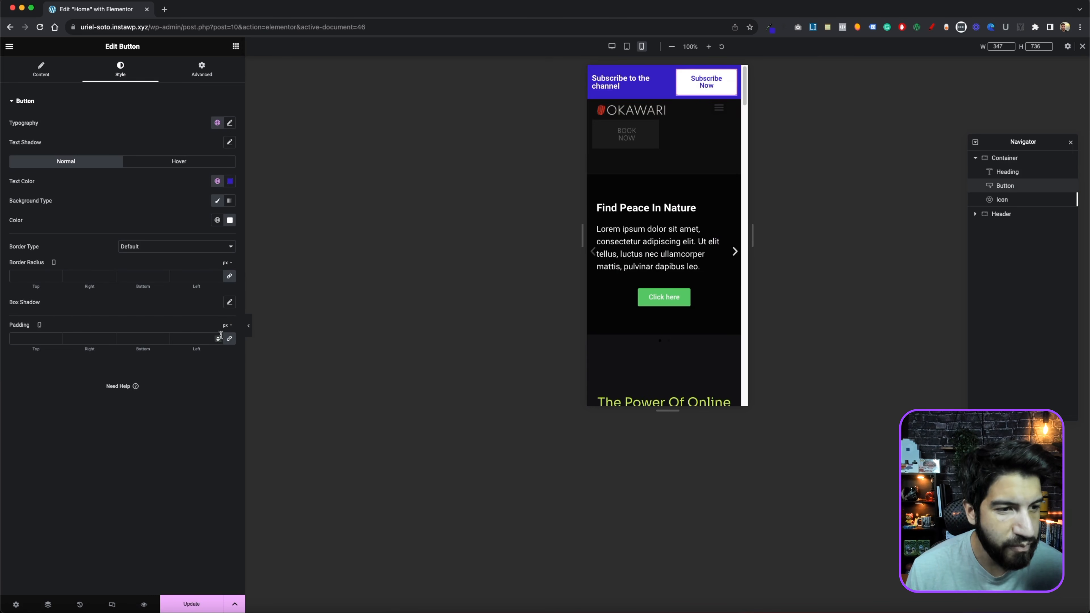
pyautogui.click(230, 340)
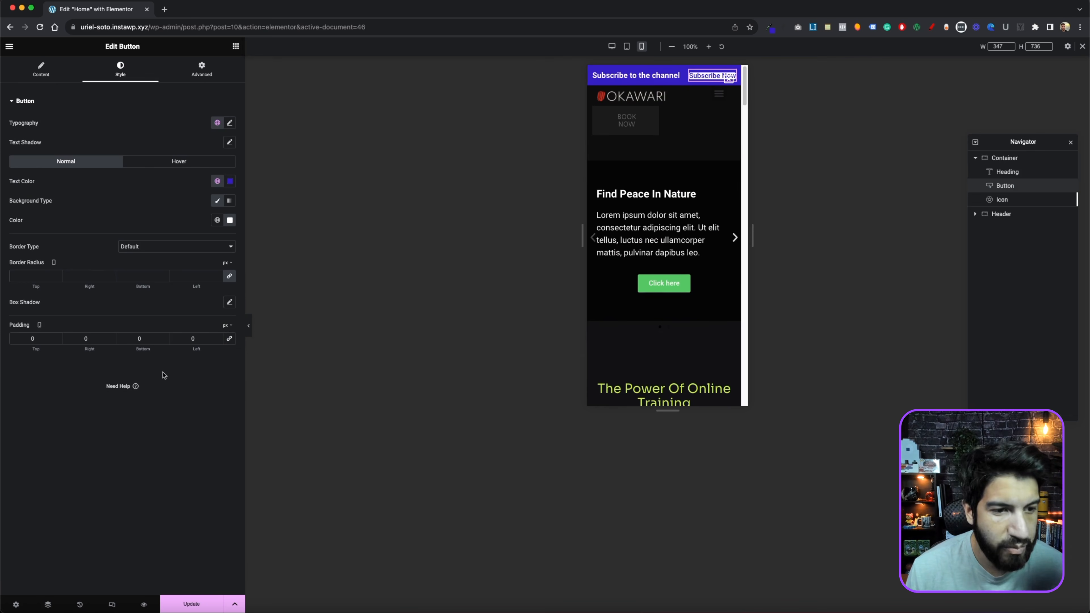
pyautogui.moveTo(145, 349); pyautogui.dragTo(143, 349)
pyautogui.click(229, 339)
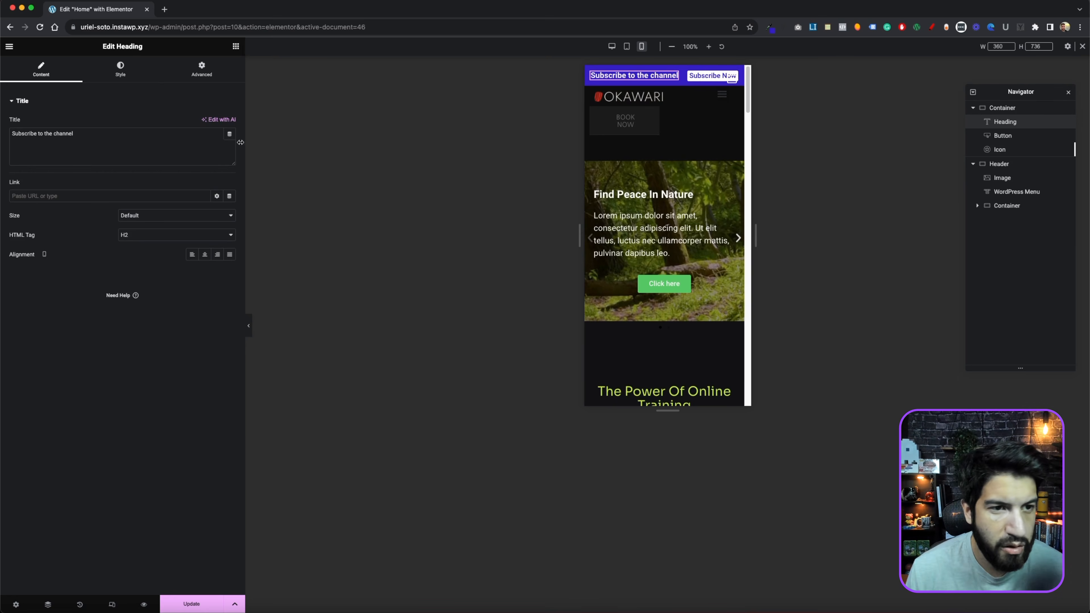
# Step: Set the typography size of the "Subscribe to the channel" heading to 14 px for mobile
pyautogui.click(120, 69)
pyautogui.click(231, 142)
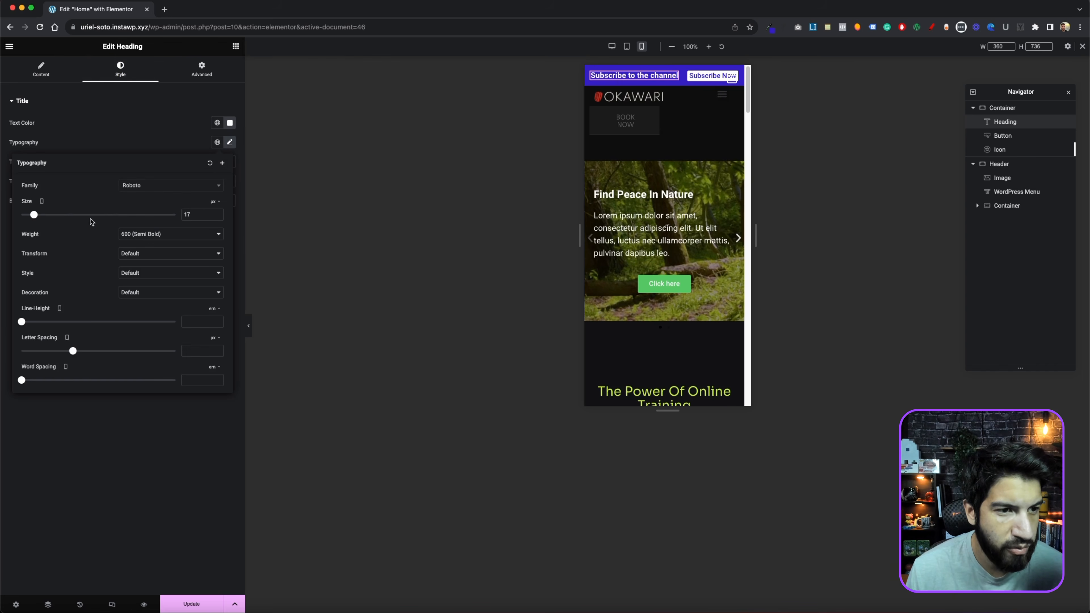
pyautogui.moveTo(33, 216); pyautogui.dragTo(32, 216)
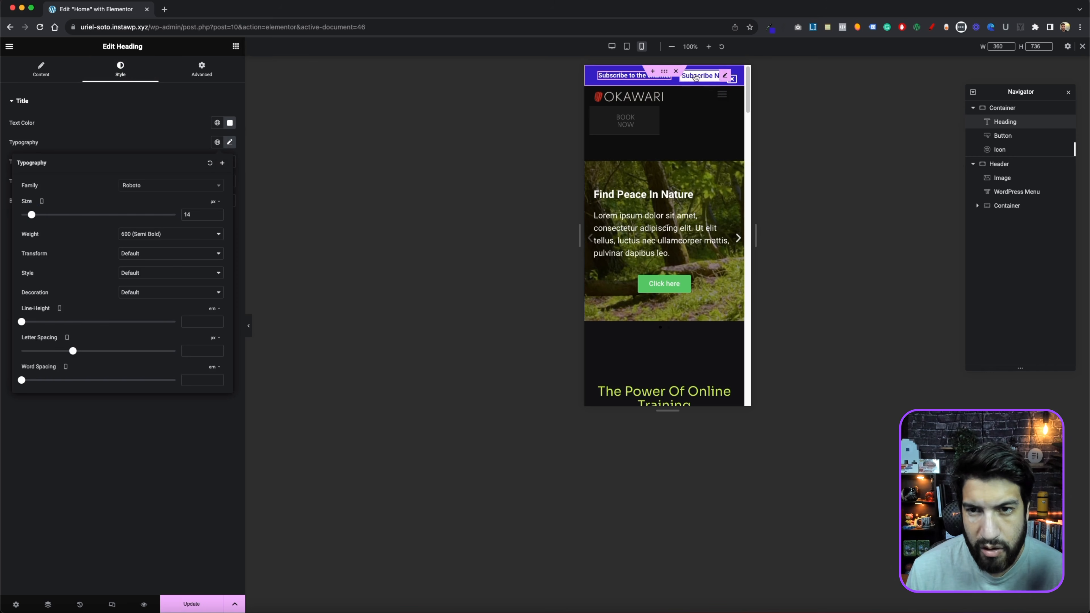
# Step: Set the close icon's mobile offsets to 0 horizontally and 16 px vertically, checking the preview at a width of 498 px
pyautogui.click(664, 73)
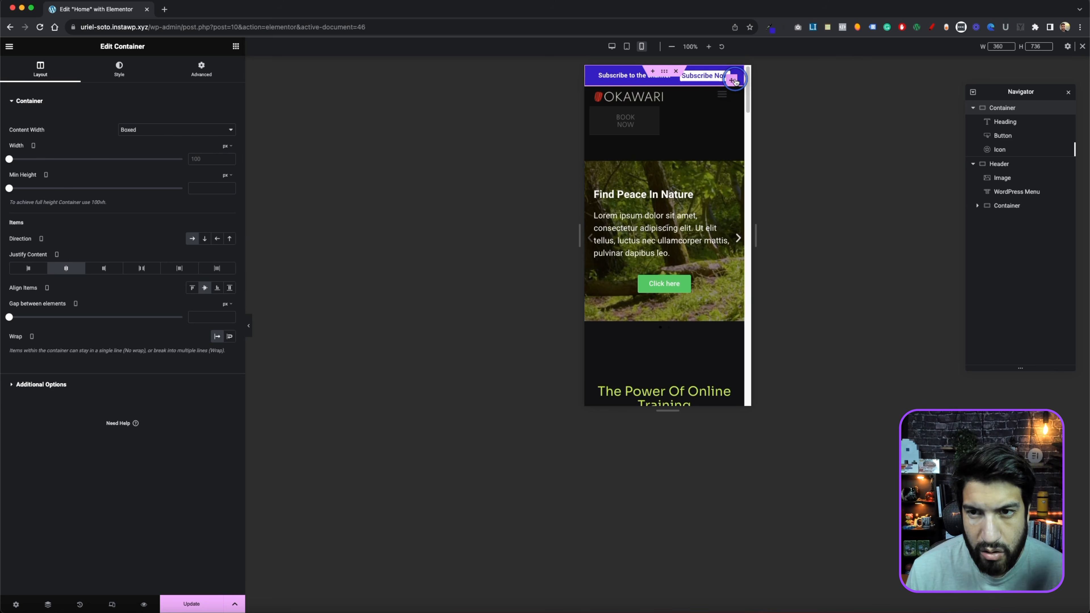
pyautogui.click(735, 80)
pyautogui.click(202, 69)
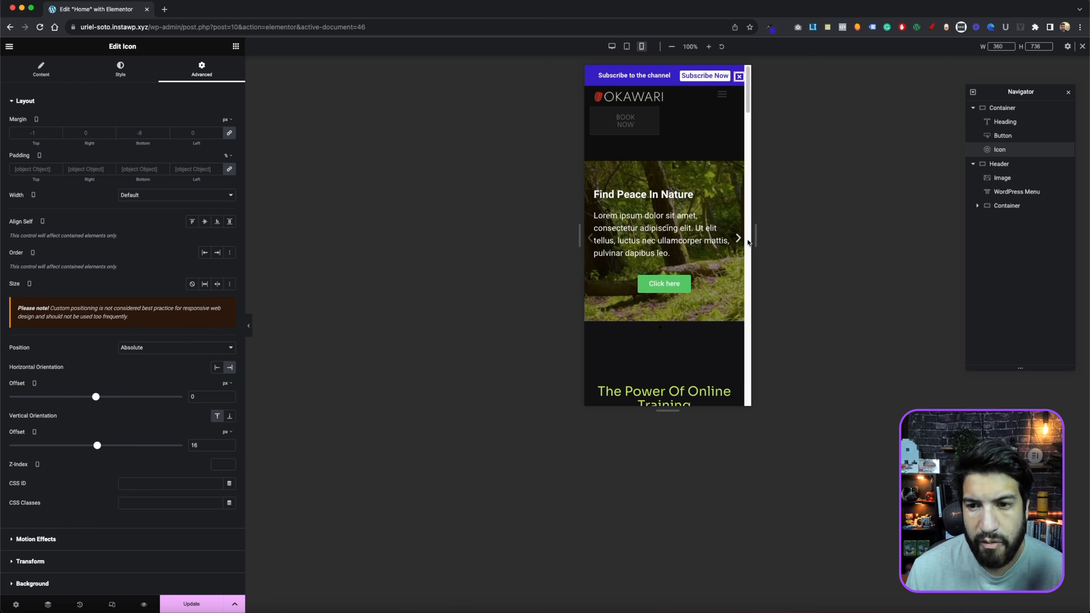
pyautogui.moveTo(754, 239)
pyautogui.mouseDown()
pyautogui.moveTo(729, 239)
pyautogui.moveTo(886, 253)
pyautogui.moveTo(740, 243)
pyautogui.moveTo(750, 243)
pyautogui.mouseUp()
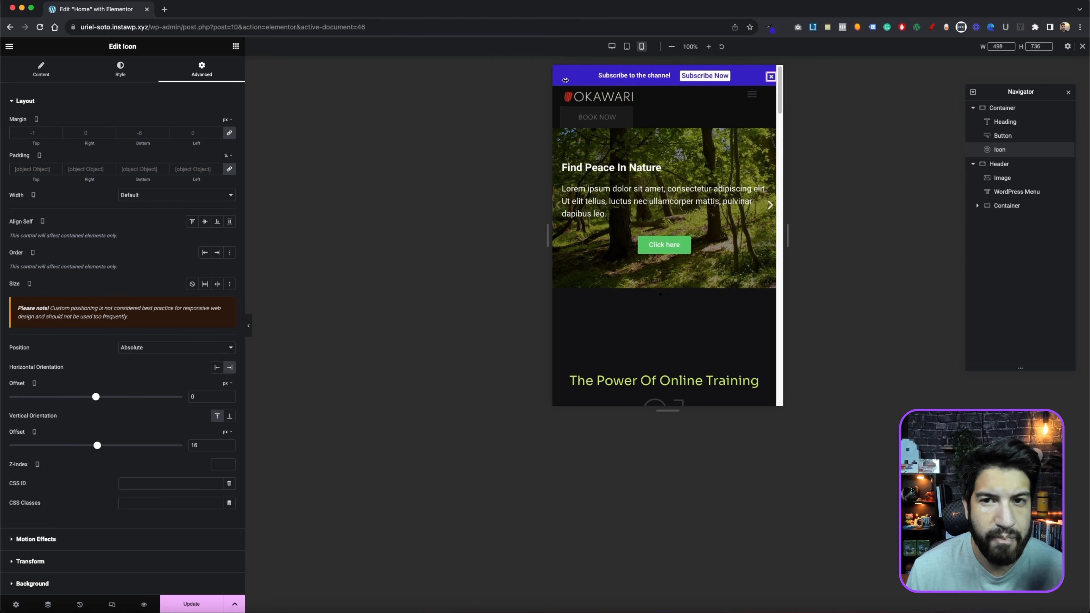
# Step: Return to the desktop view, save the header with its top bar and check it in a page preview
pyautogui.click(611, 46)
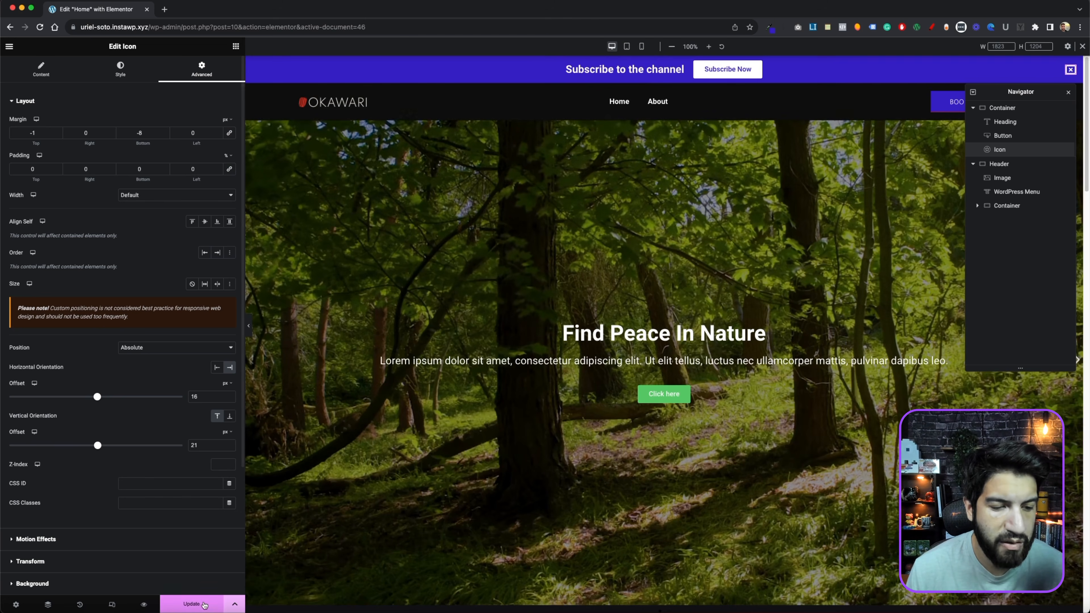
pyautogui.click(203, 604)
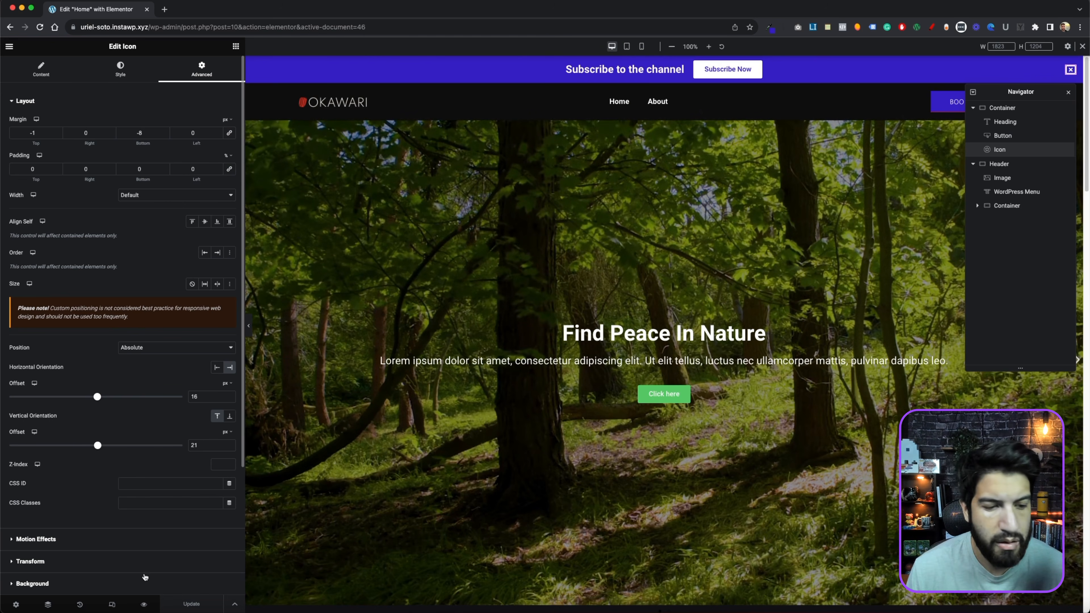
pyautogui.click(156, 582)
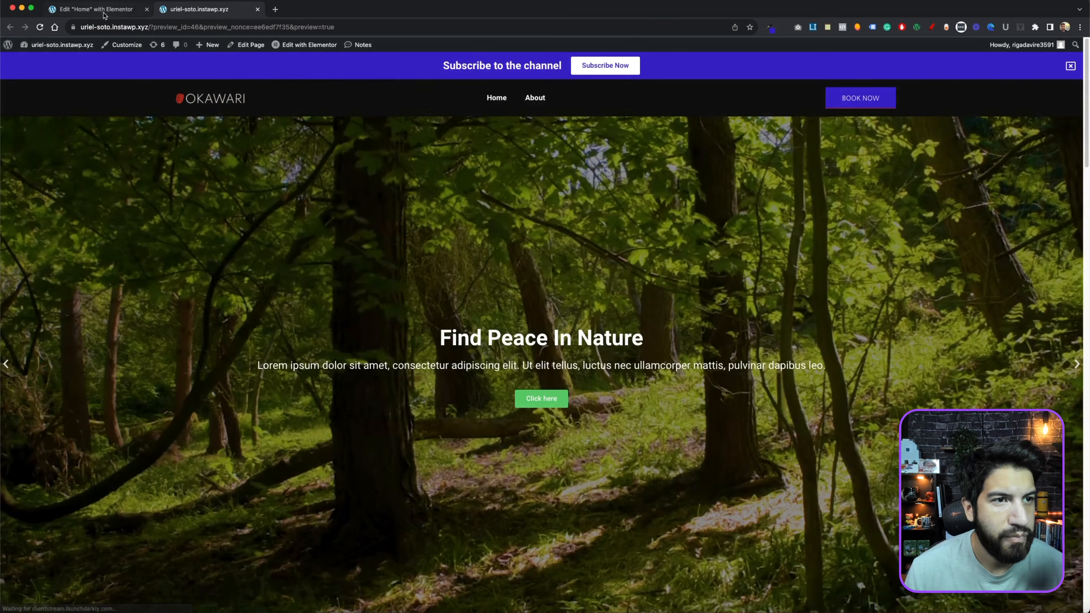
pyautogui.click(258, 9)
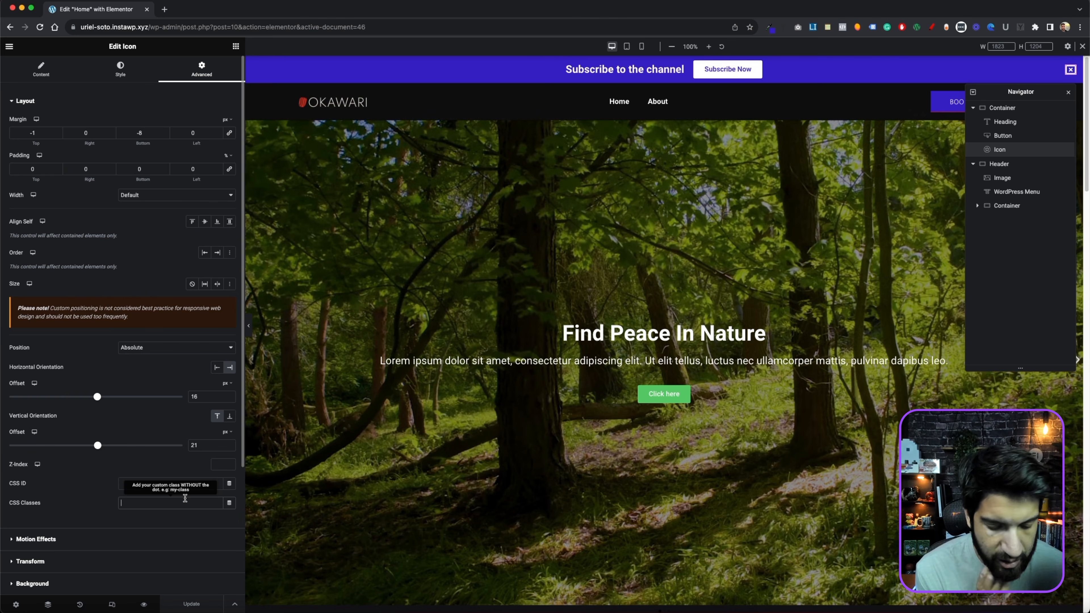
# Step: Give the close icon the CSS class "close-bar"
pyautogui.write('close')
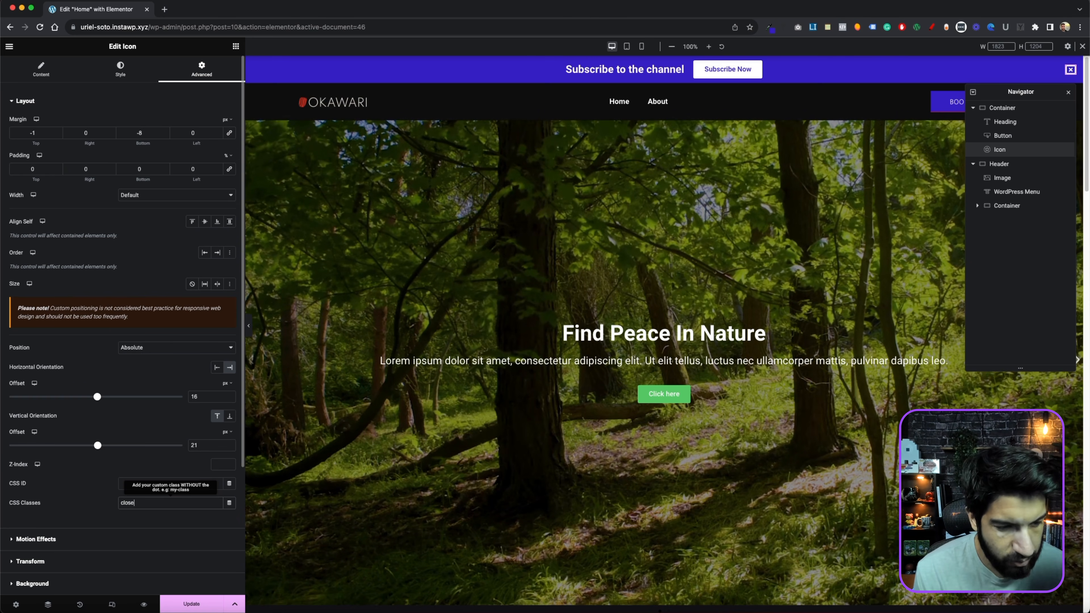
pyautogui.write('-v')
pyautogui.press('BackSpace')
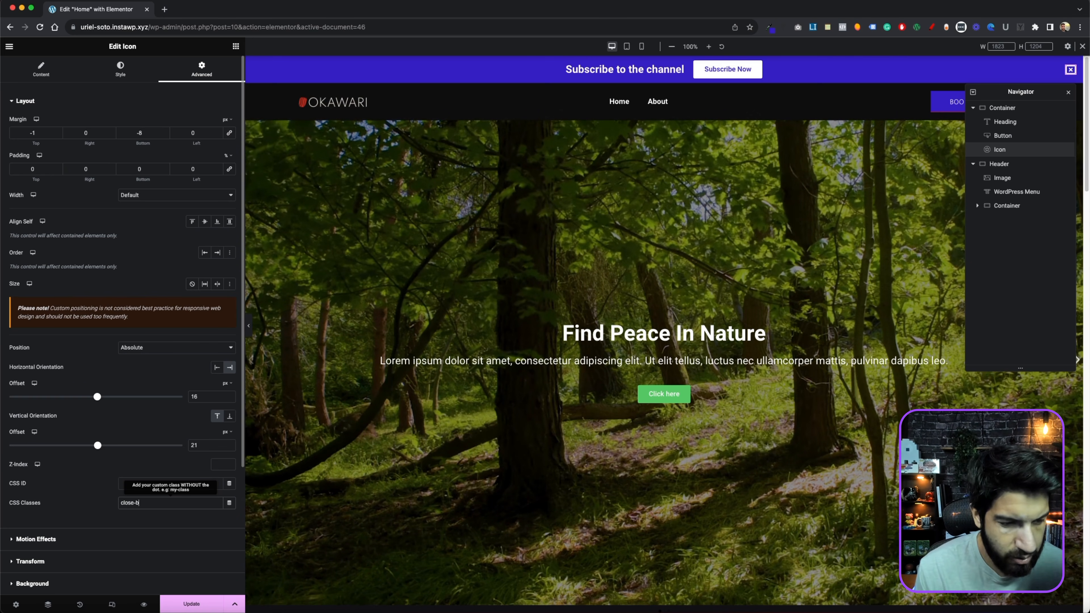
pyautogui.write('bar')
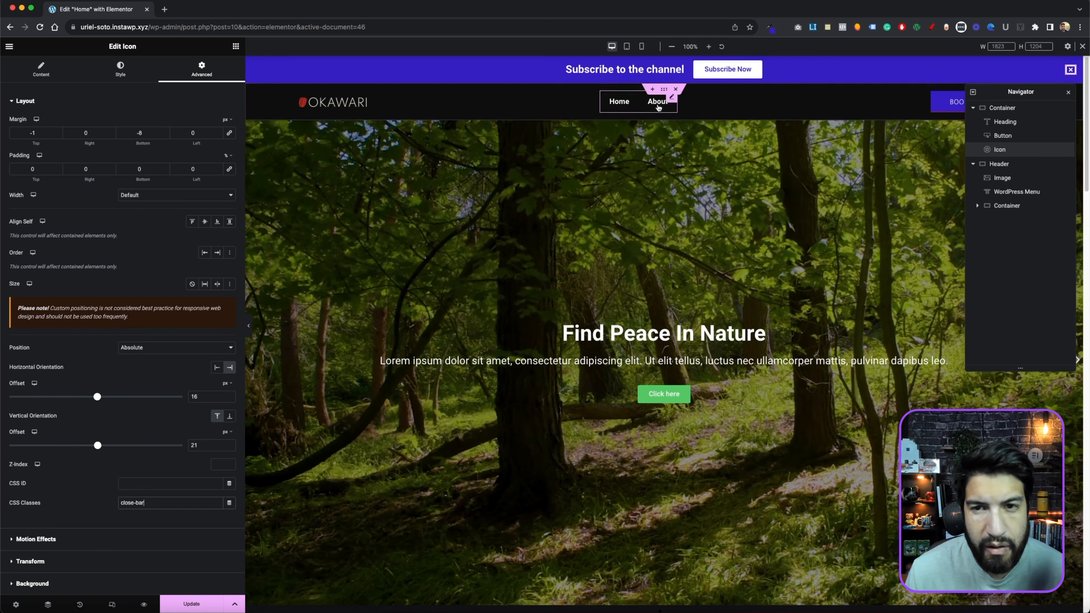
# Step: Give the top bar container the CSS class "bar-container" and save the changes
pyautogui.click(664, 63)
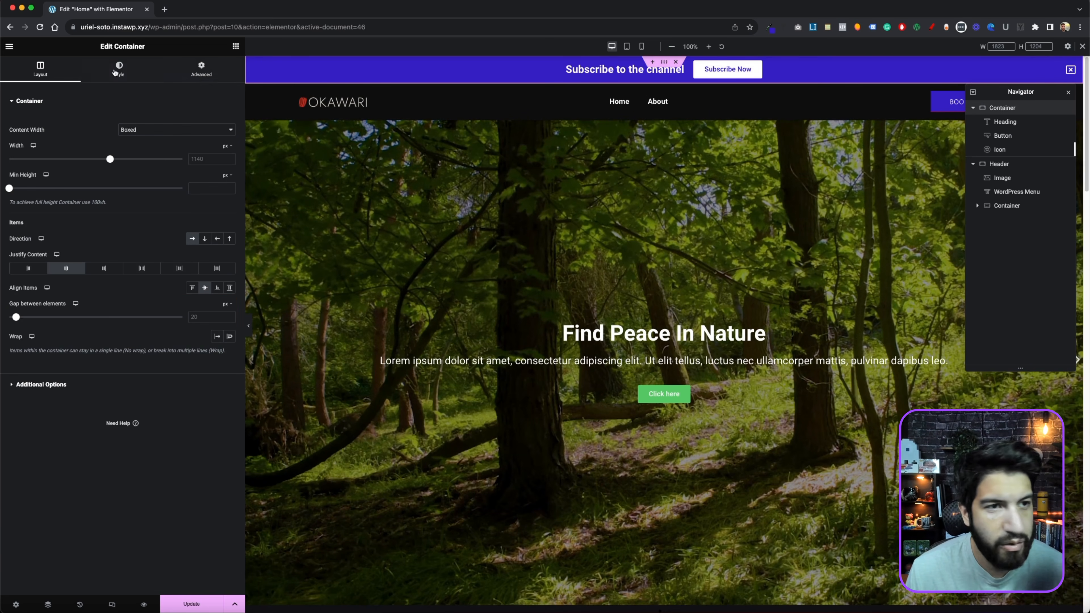
pyautogui.click(191, 76)
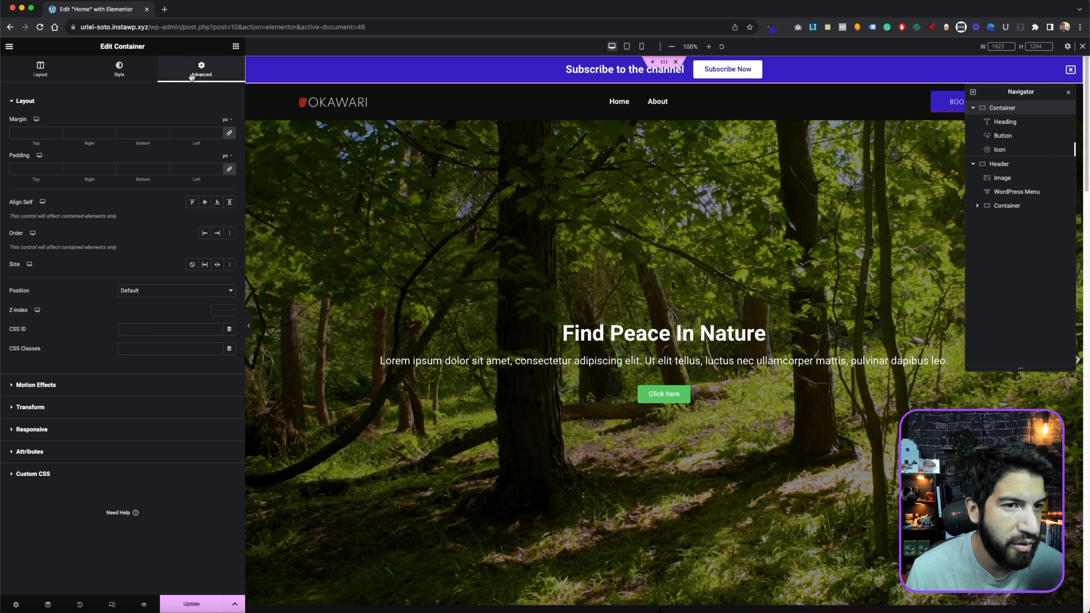
pyautogui.click(157, 346)
pyautogui.write('bar-container')
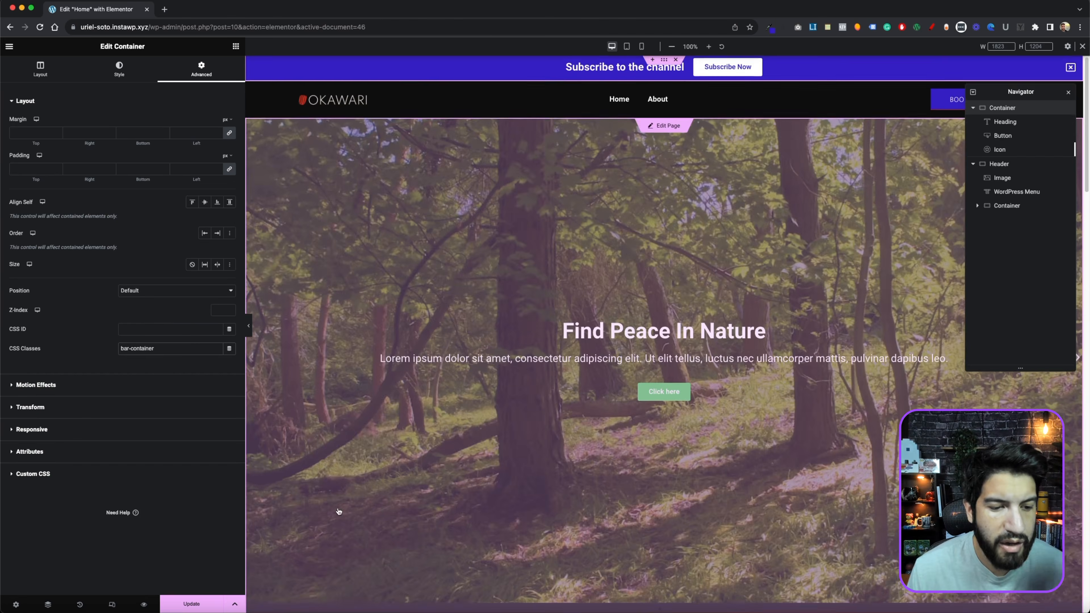
pyautogui.press('super+s')
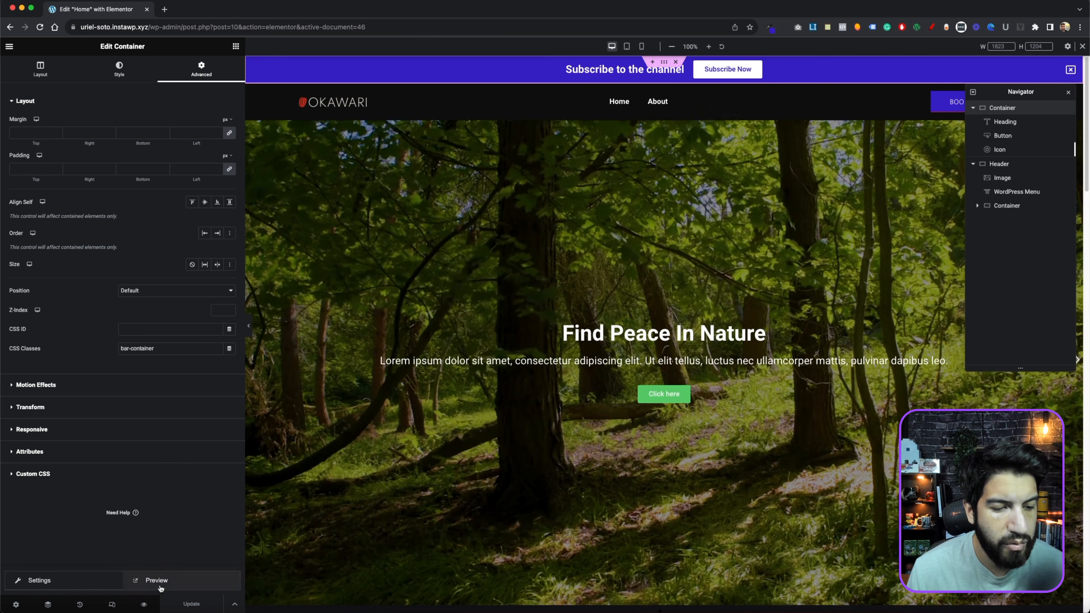
# Step: Open the page preview and load the site's base address without the preview parameters in a separate tab
pyautogui.click(144, 604)
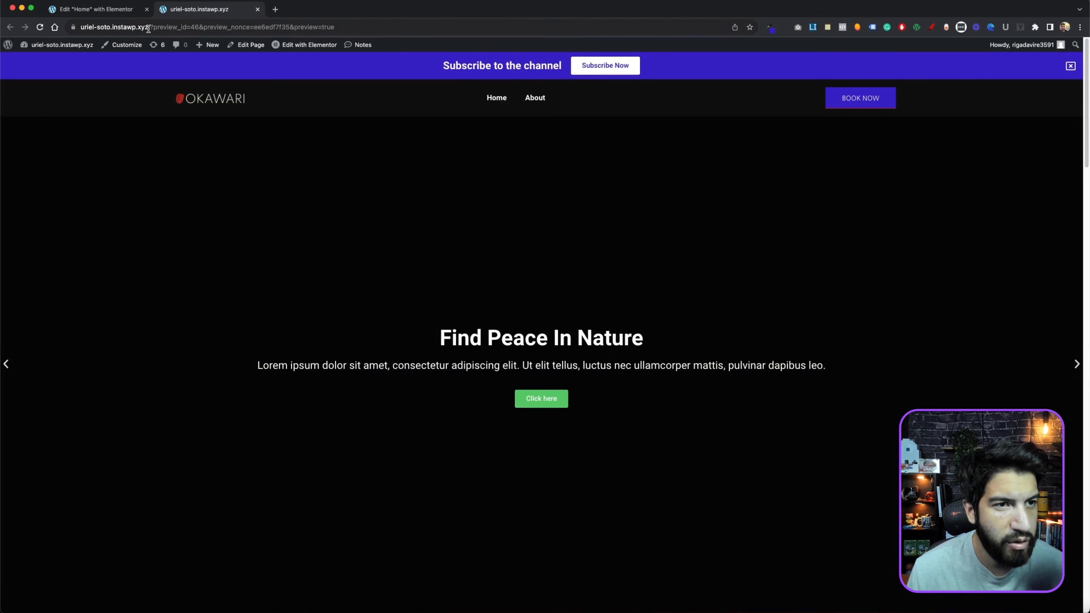
pyautogui.moveTo(149, 28); pyautogui.dragTo(48, 27)
pyautogui.press('super+c')
pyautogui.press('super+t')
pyautogui.press('super+v')
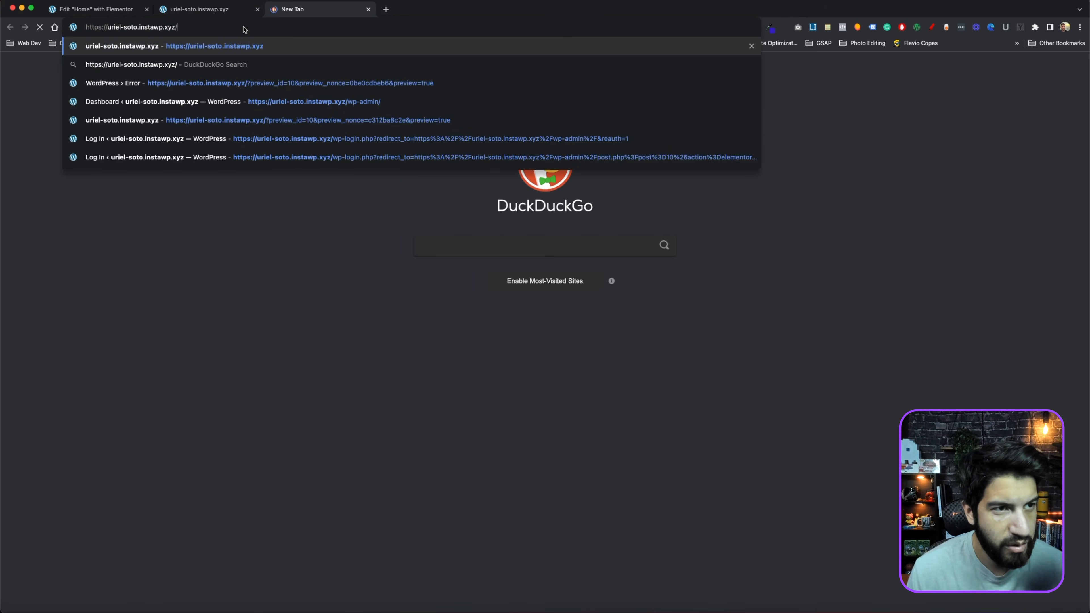
pyautogui.press('Return')
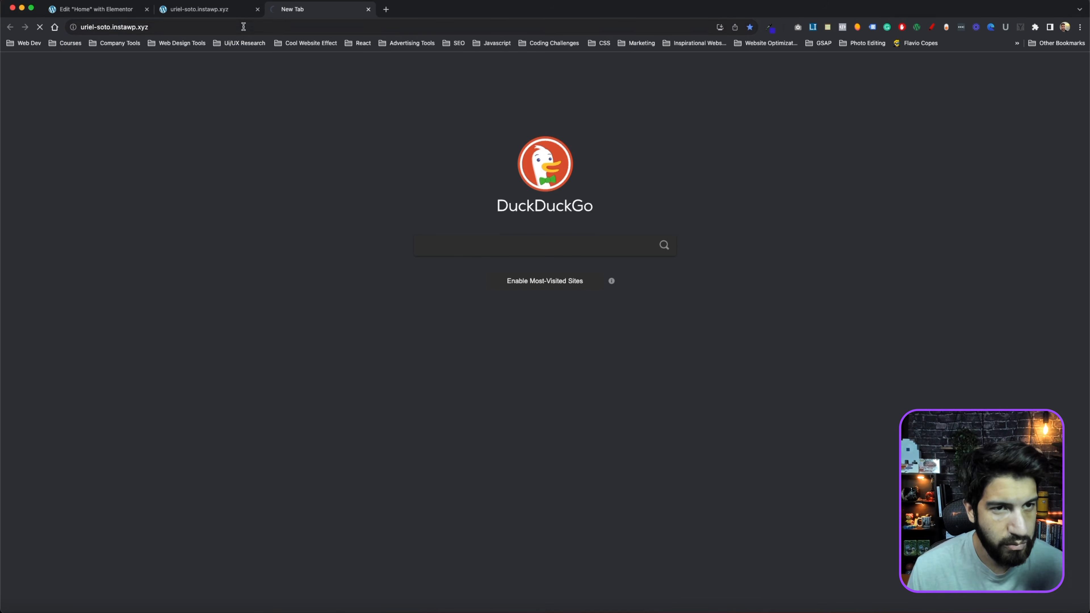
pyautogui.press('super+w')
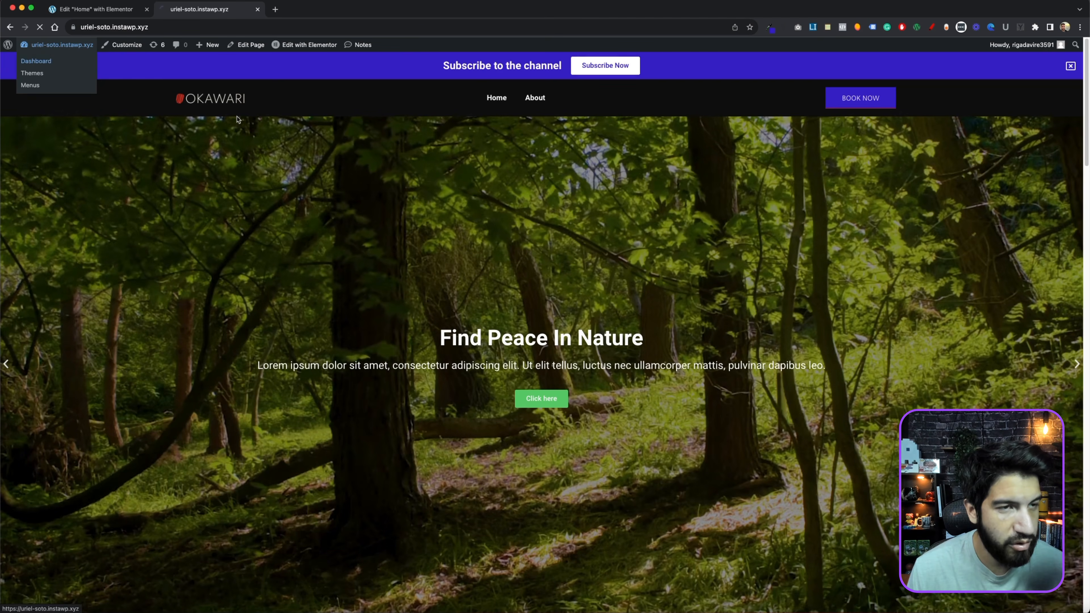
# Step: Go to the WordPress dashboard and open Elementor's Custom Code page
pyautogui.click(39, 59)
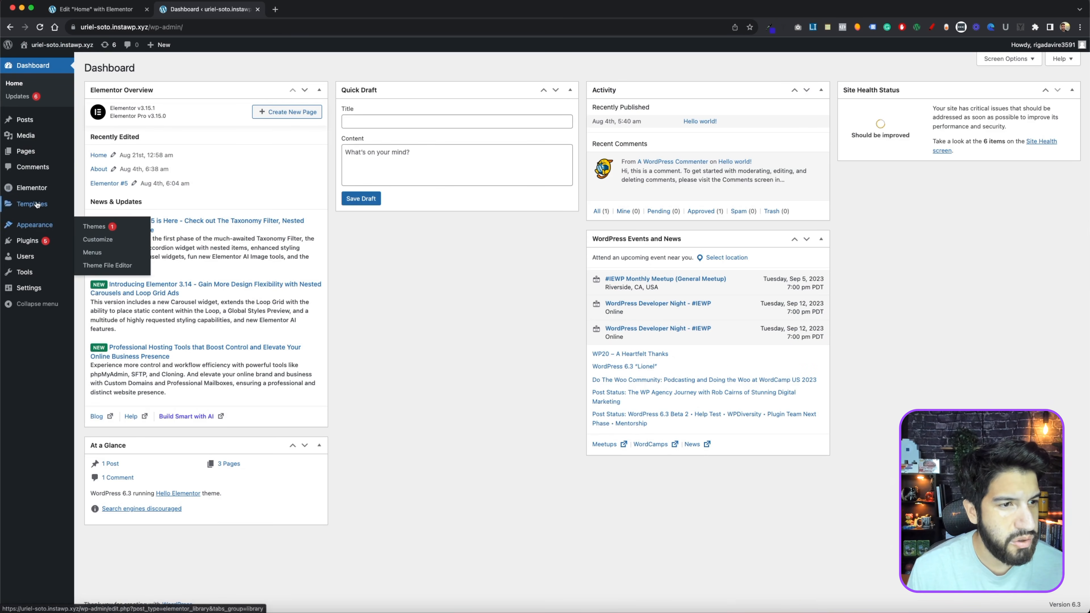
pyautogui.moveTo(37, 190)
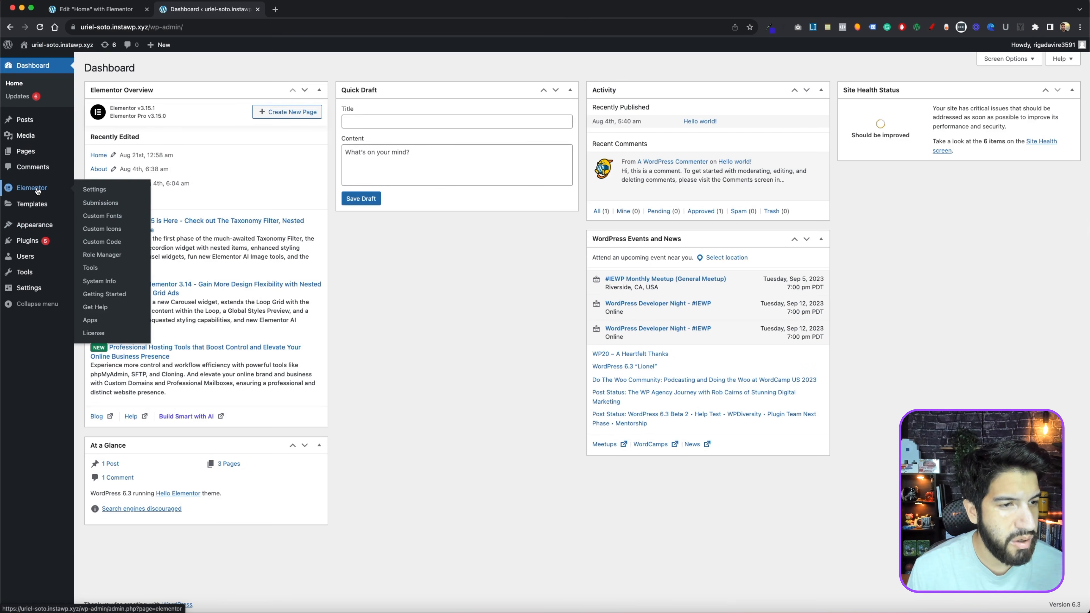
pyautogui.click(112, 245)
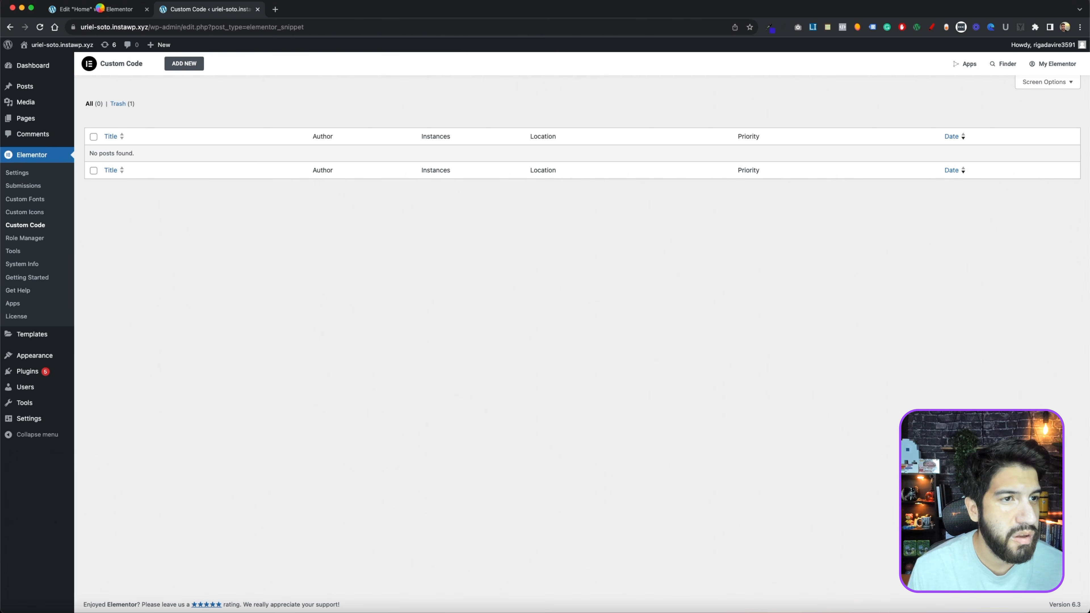
# Step: Return to the Elementor editor and search the widgets for "html"
pyautogui.click(119, 9)
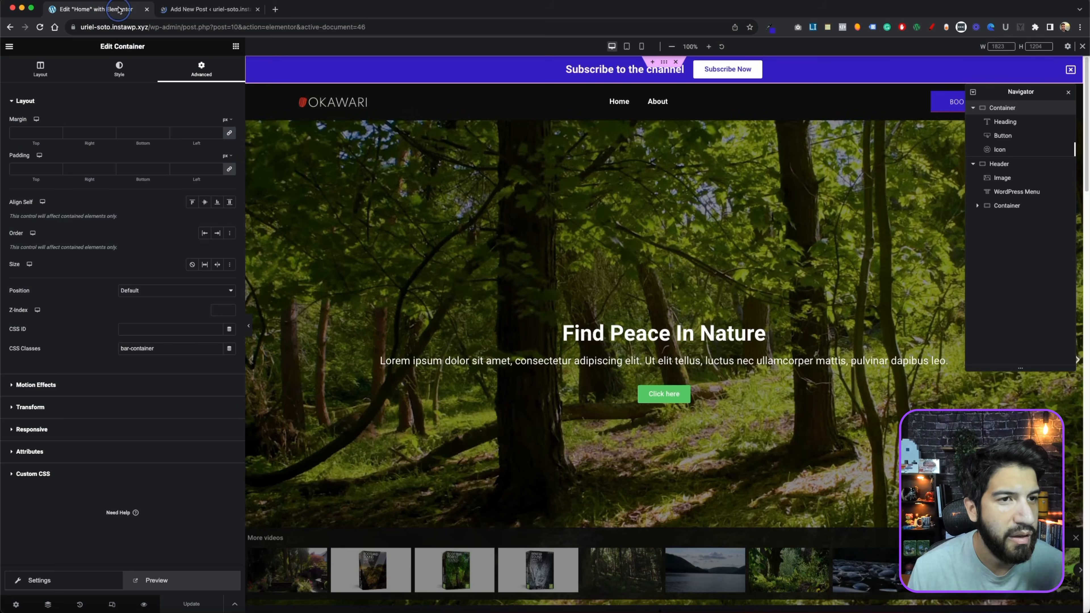
pyautogui.scroll(-4, 682, 248)
pyautogui.scroll(4, 692, 249)
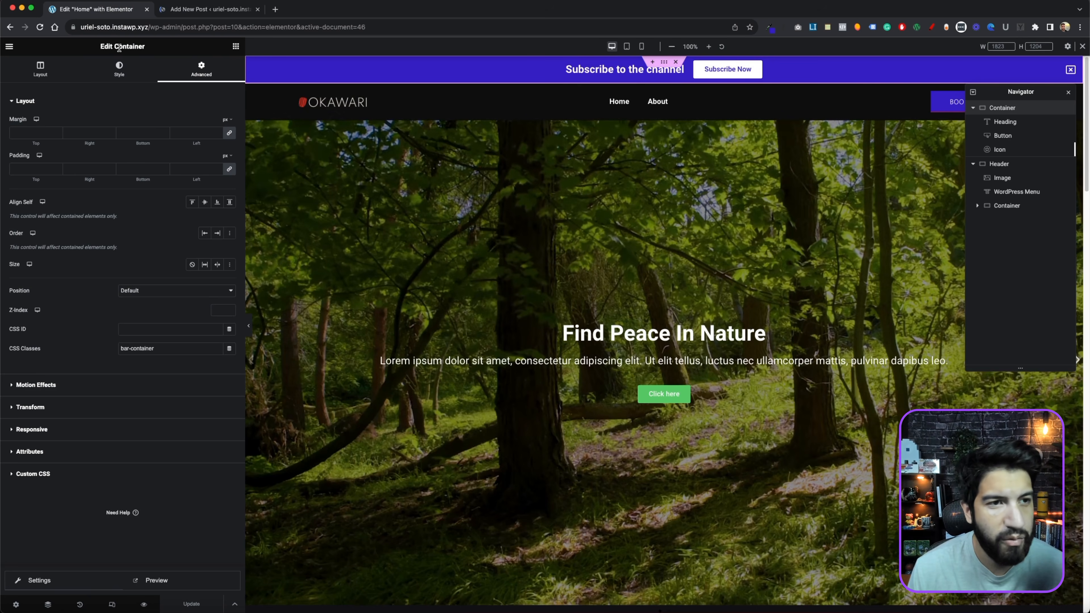
pyautogui.click(236, 46)
pyautogui.write('html')
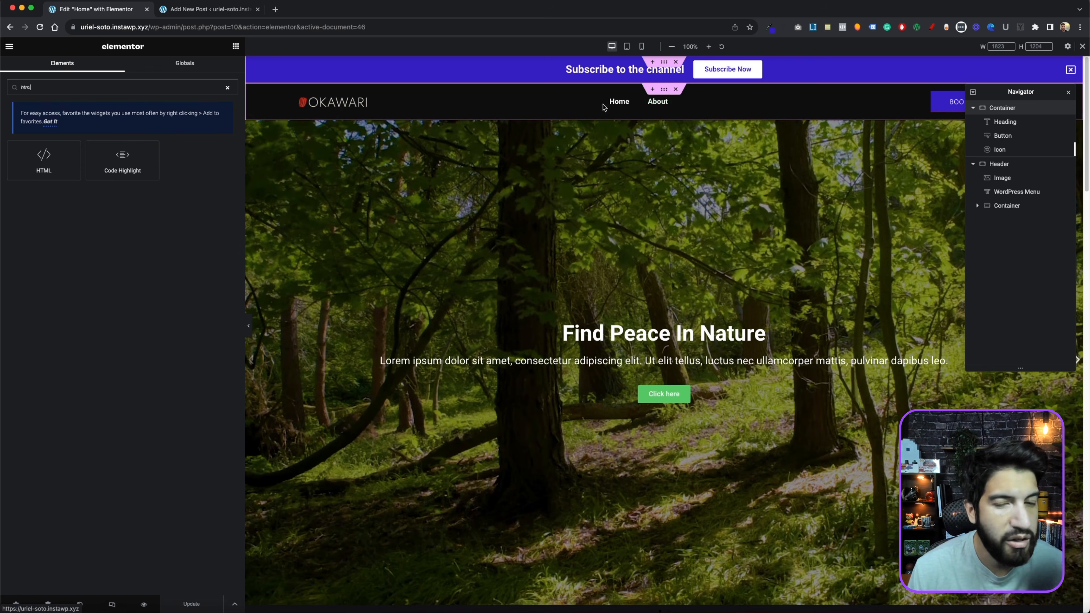
# Step: Leave the blank post, start a new Elementor custom code snippet and title it "notice"
pyautogui.click(199, 11)
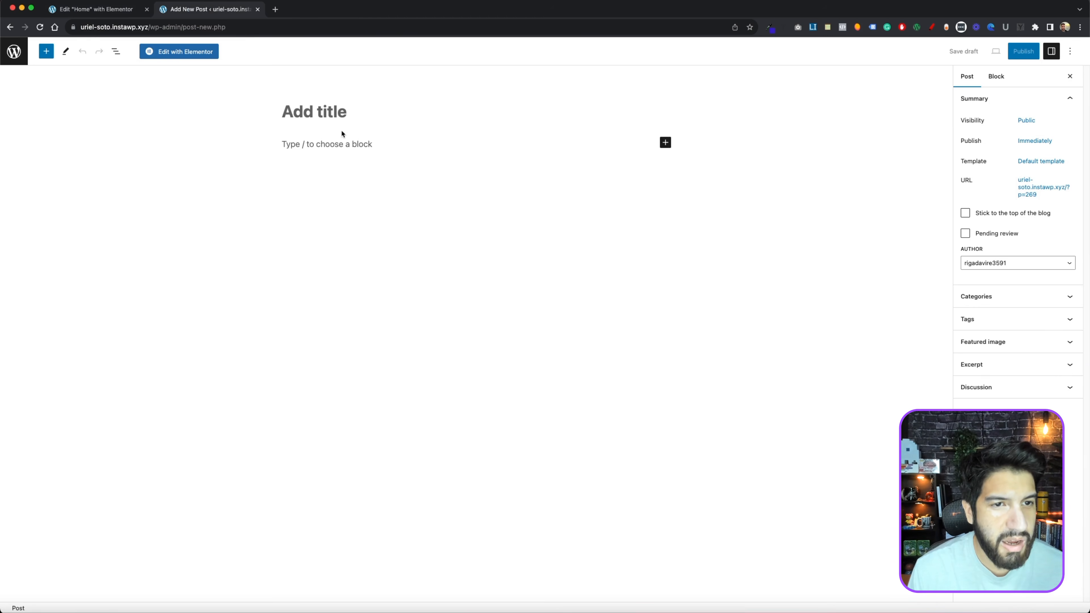
pyautogui.click(7, 56)
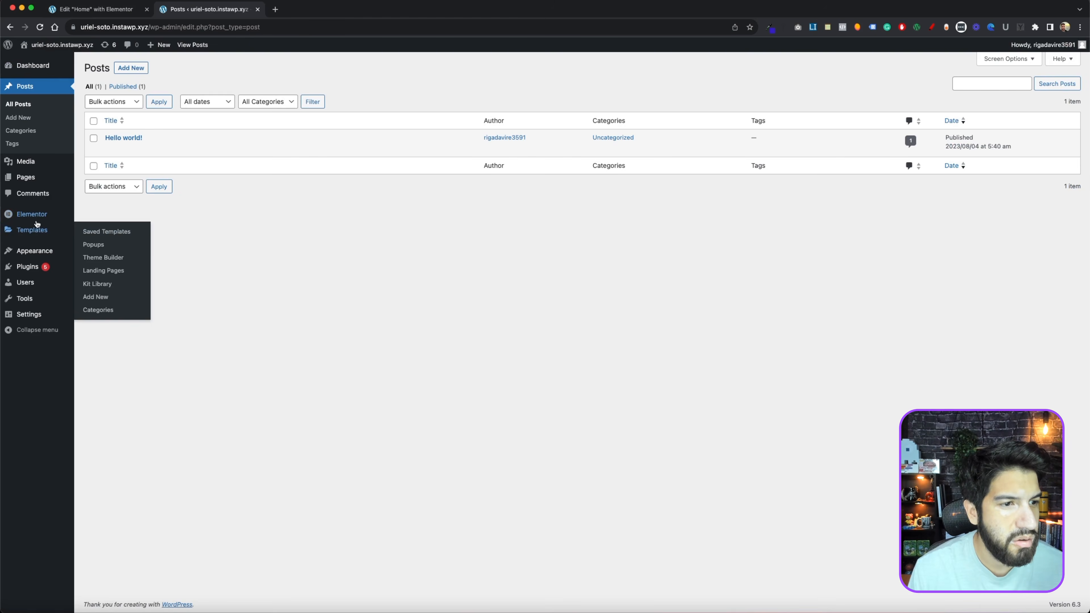
pyautogui.moveTo(37, 214)
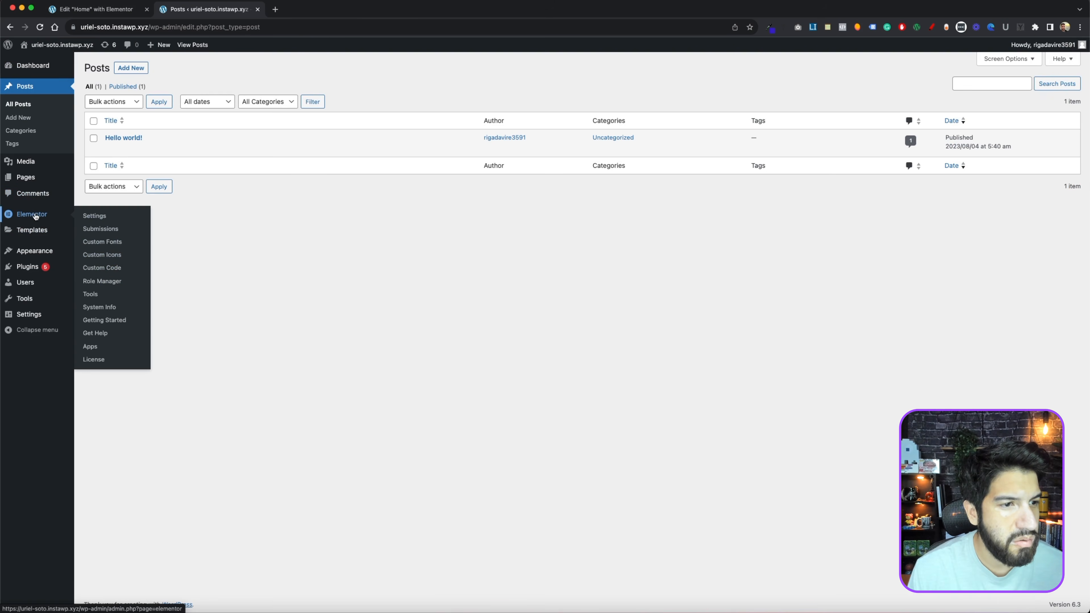
pyautogui.click(111, 271)
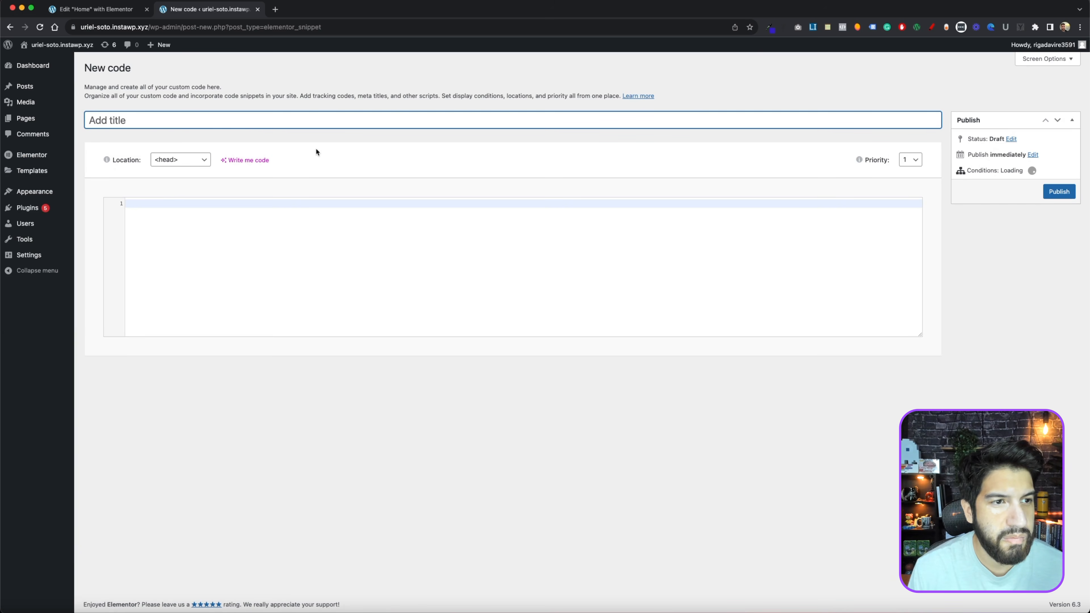
pyautogui.click(184, 122)
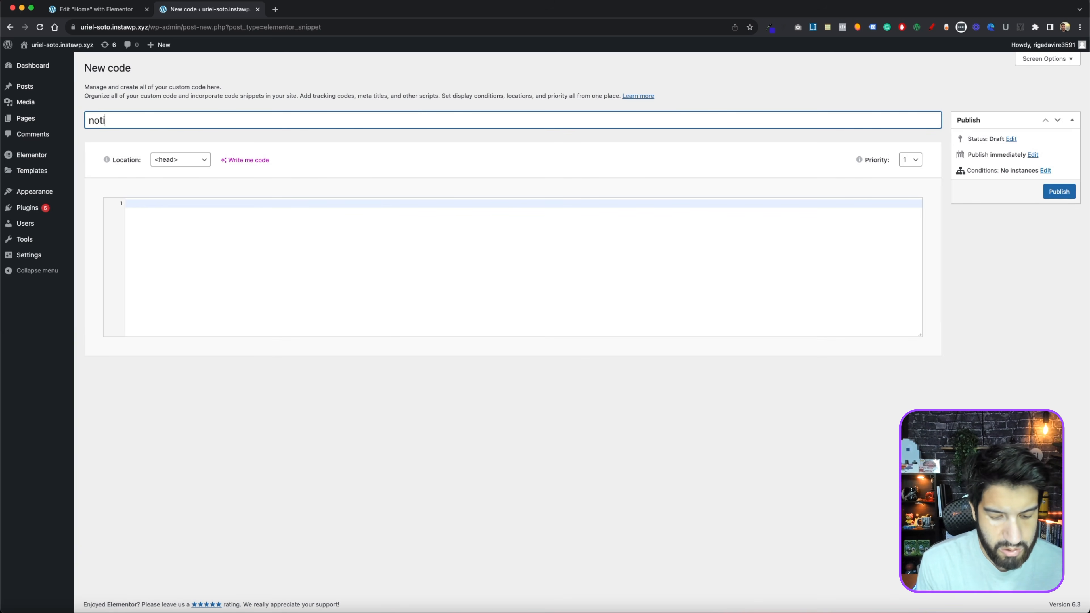
pyautogui.write('ce')
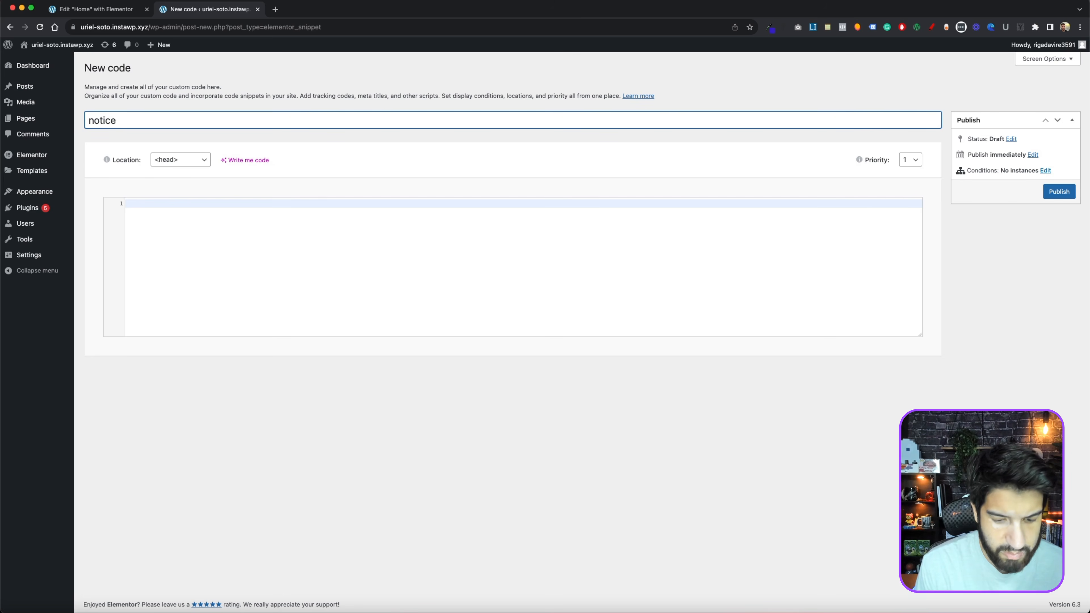
# Step: Complete the snippet title as "notice bar", set its location to </body> - End and enable always loading jQuery
pyautogui.write(' bar')
pyautogui.click(191, 159)
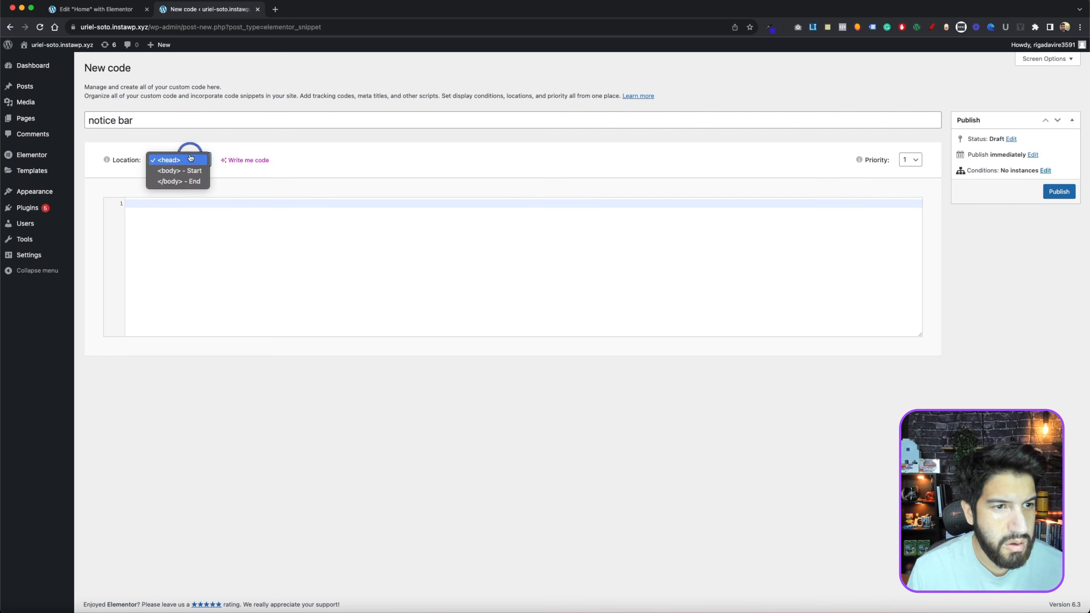
pyautogui.click(188, 181)
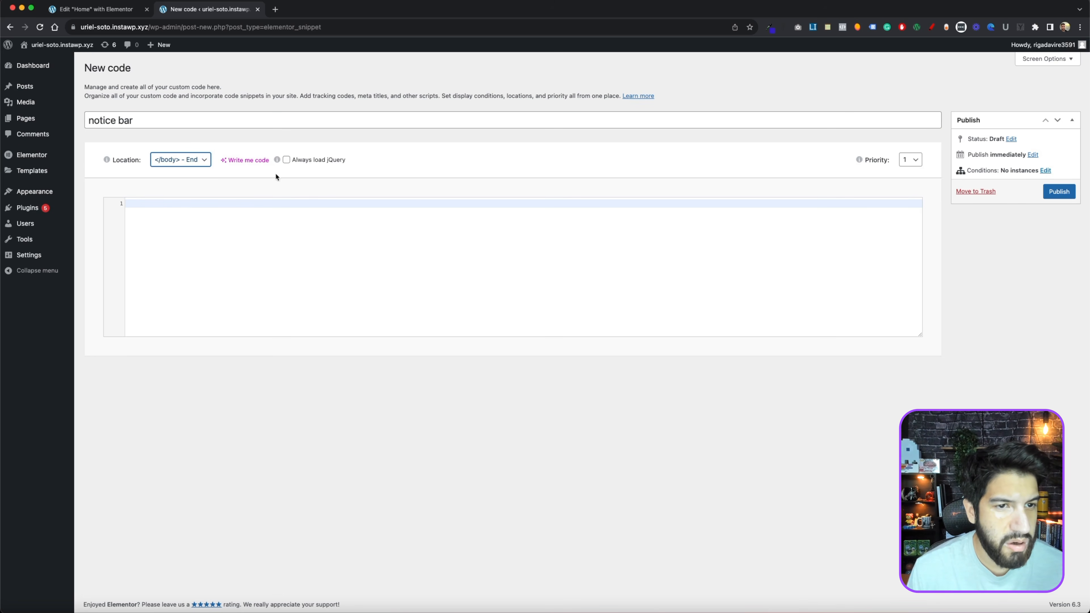
pyautogui.click(285, 160)
pyautogui.click(488, 235)
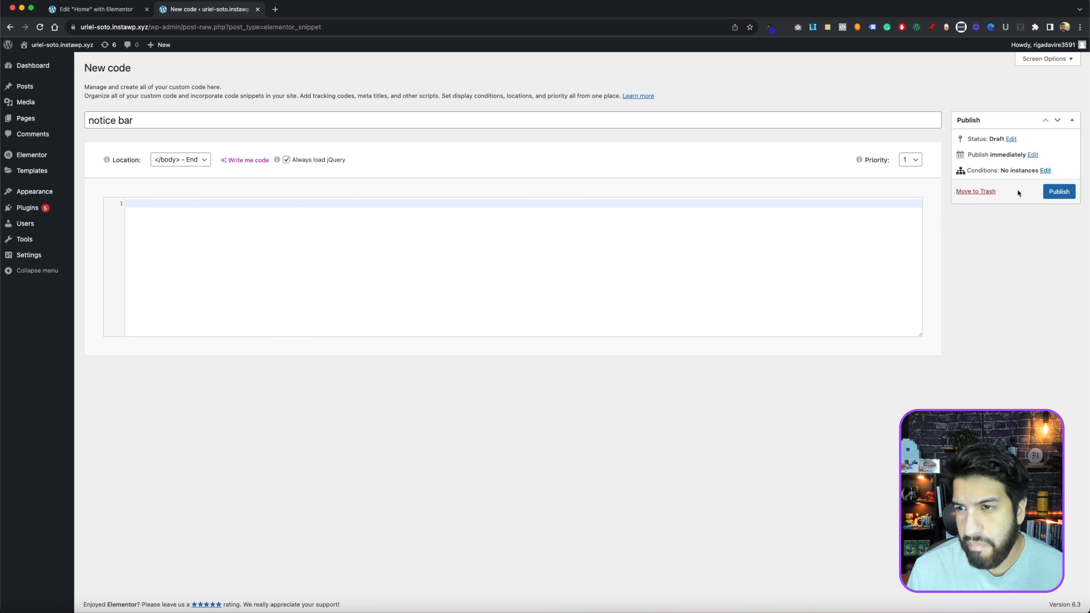
# Step: Check the notification bar's container in the Elementor page editor and return to the new code snippet
pyautogui.click(106, 15)
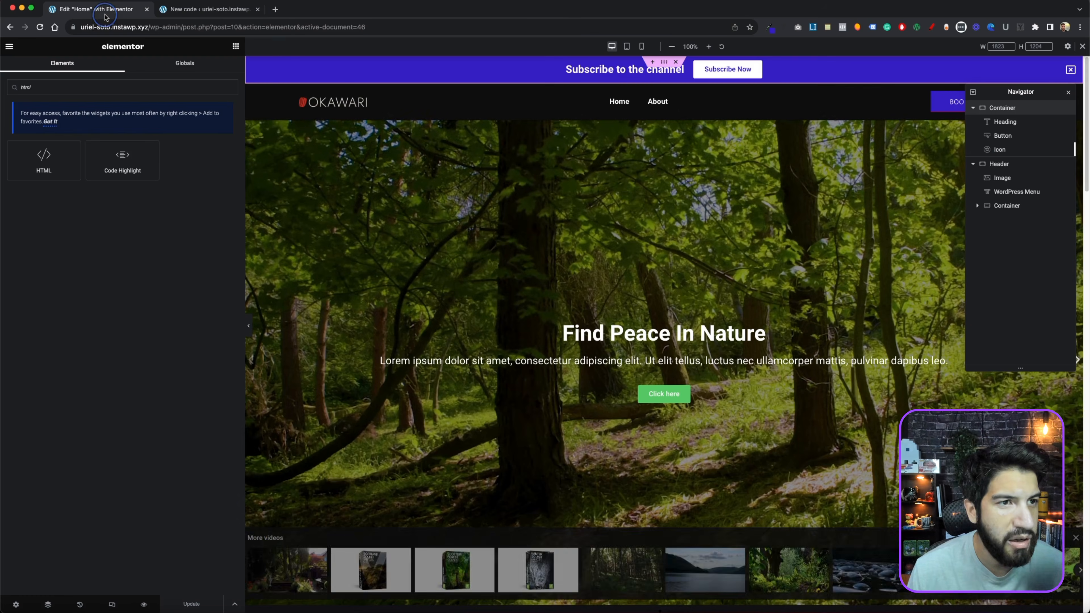
pyautogui.click(668, 65)
pyautogui.click(228, 9)
# Step: Write jQuery(document).ready(function) on the first line of the snippet's code
pyautogui.click(220, 203)
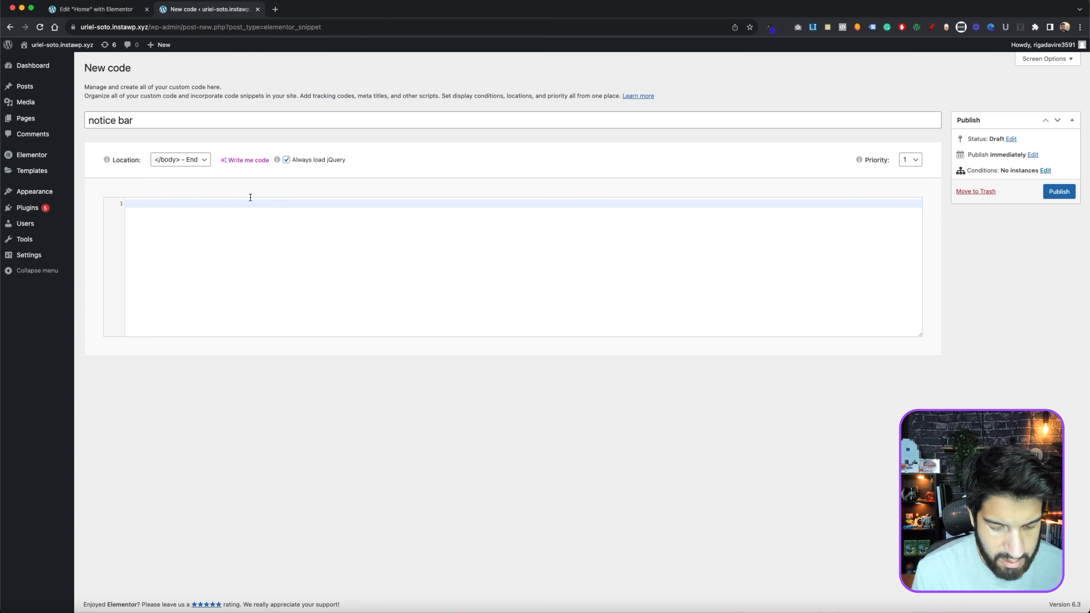
pyautogui.write('j')
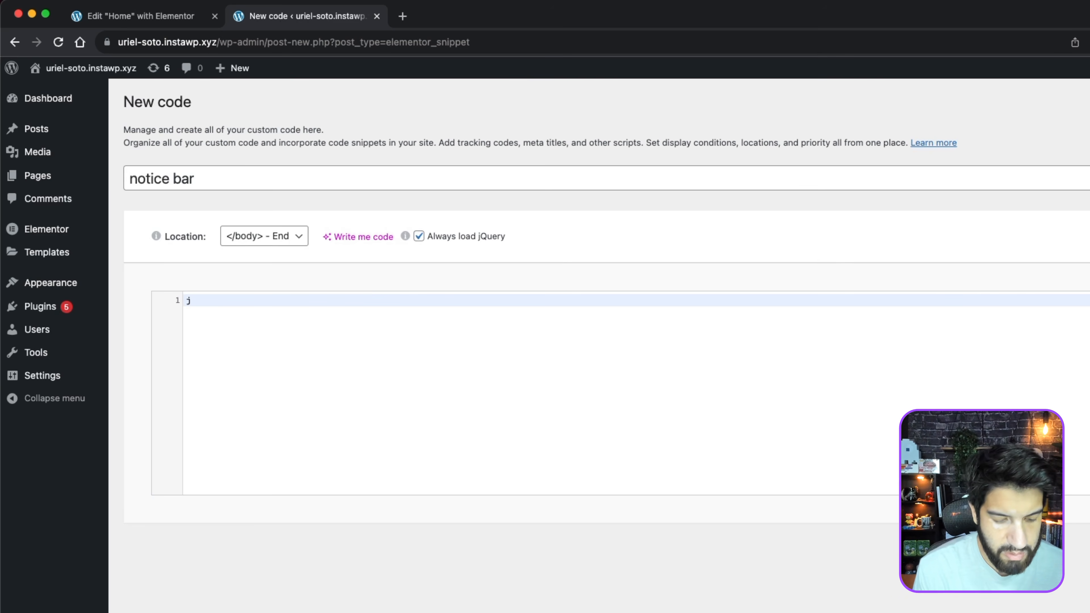
pyautogui.write('query')
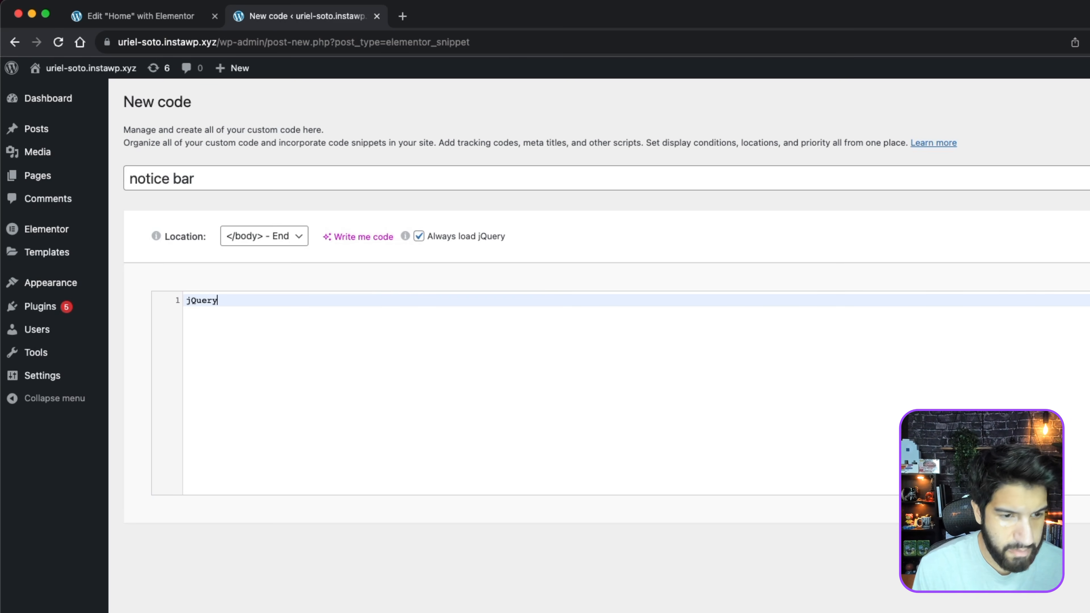
pyautogui.write('(')
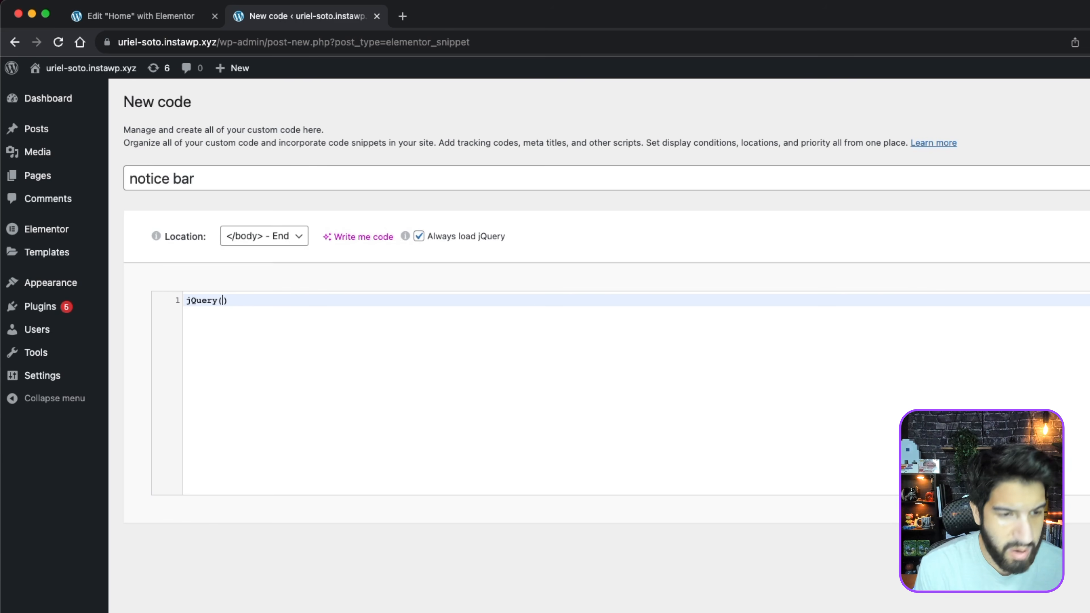
pyautogui.write('docum')
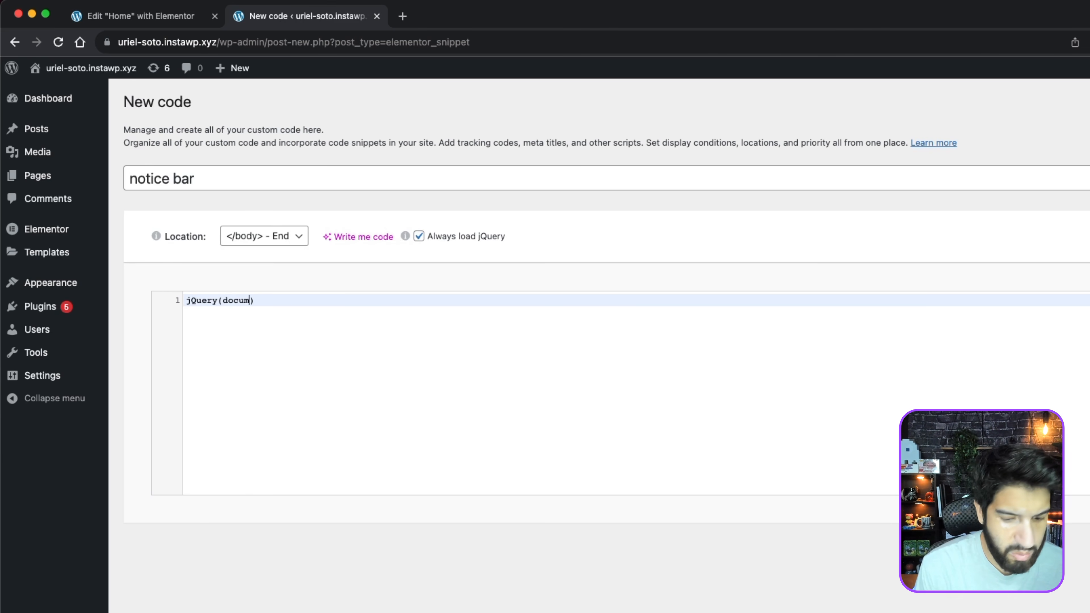
pyautogui.write('ent')
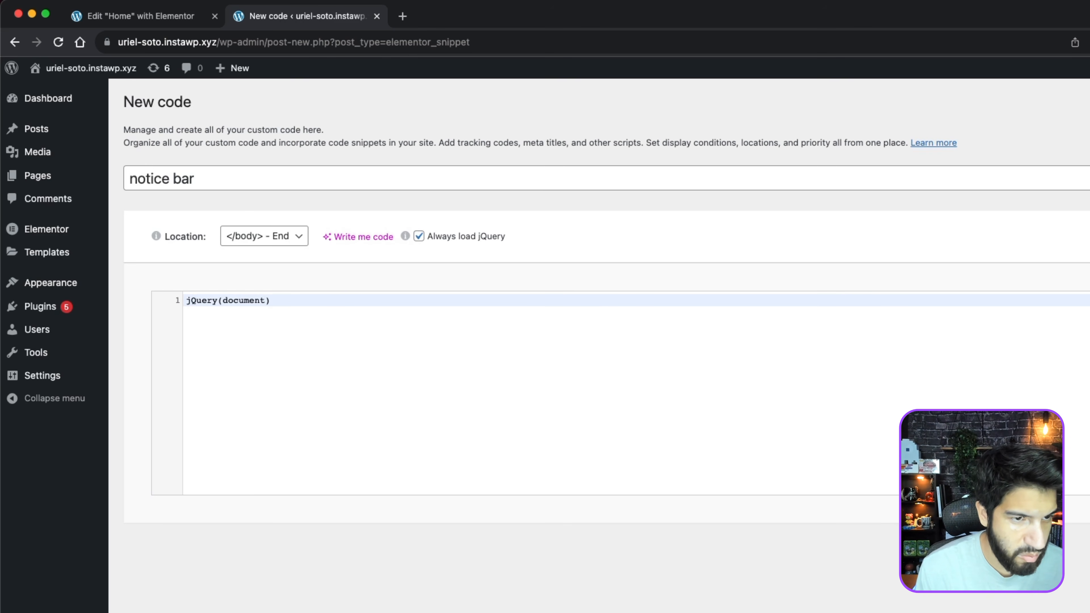
pyautogui.write('ready()')
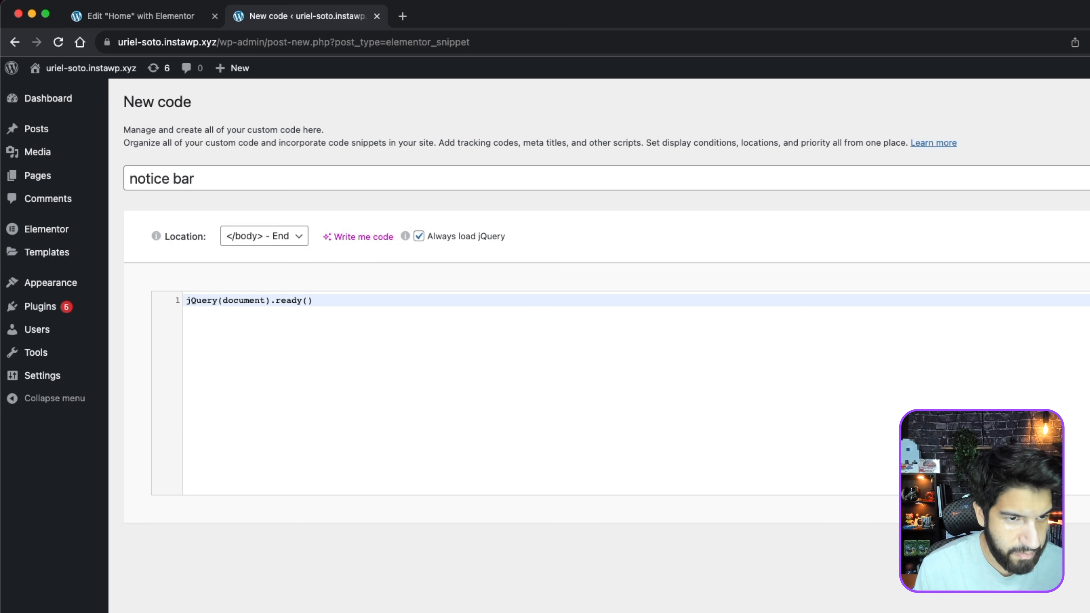
pyautogui.write('fun')
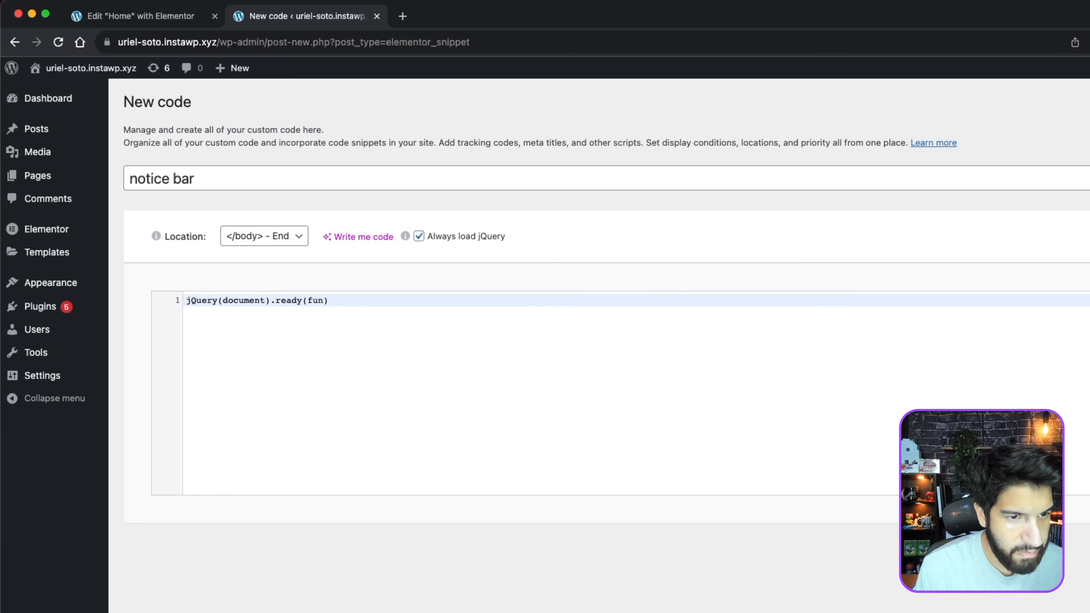
pyautogui.write('cr')
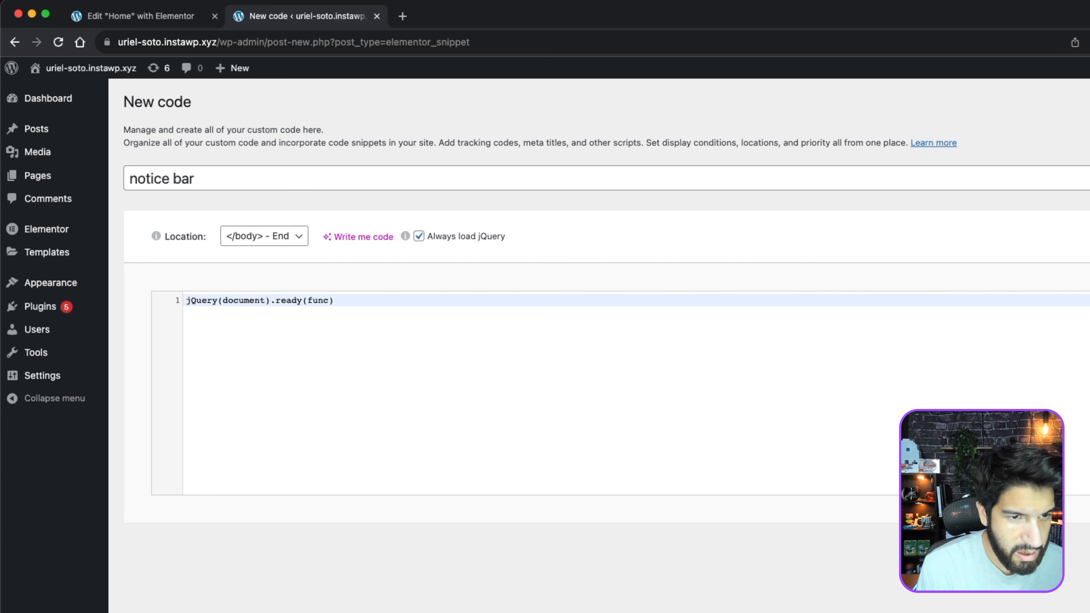
pyautogui.write('tion')
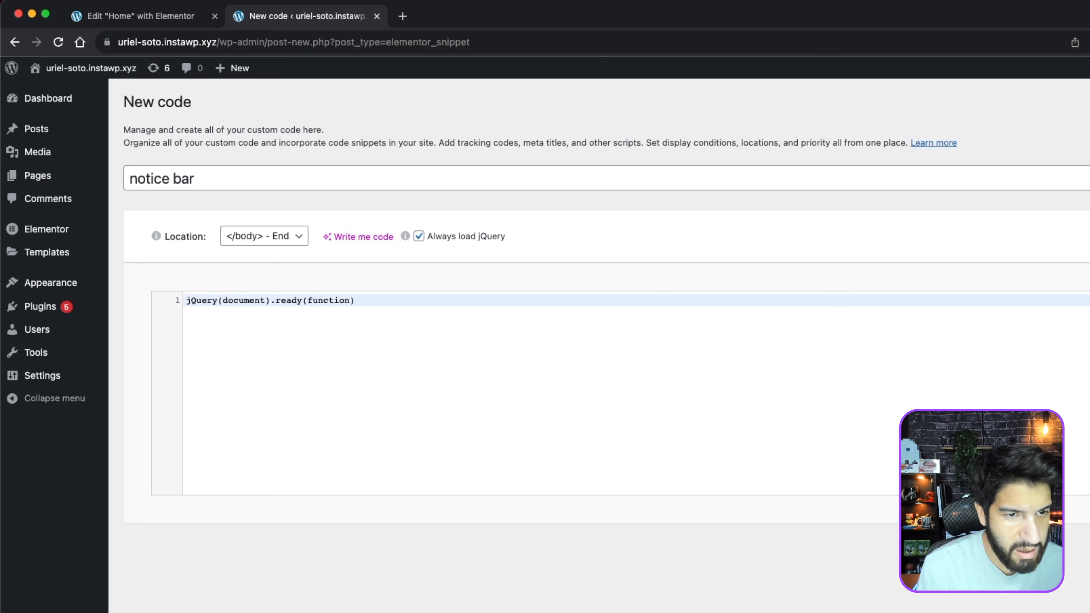
# Step: Add opening and closing script tags on separate lines above the jQuery line
pyautogui.click(186, 300)
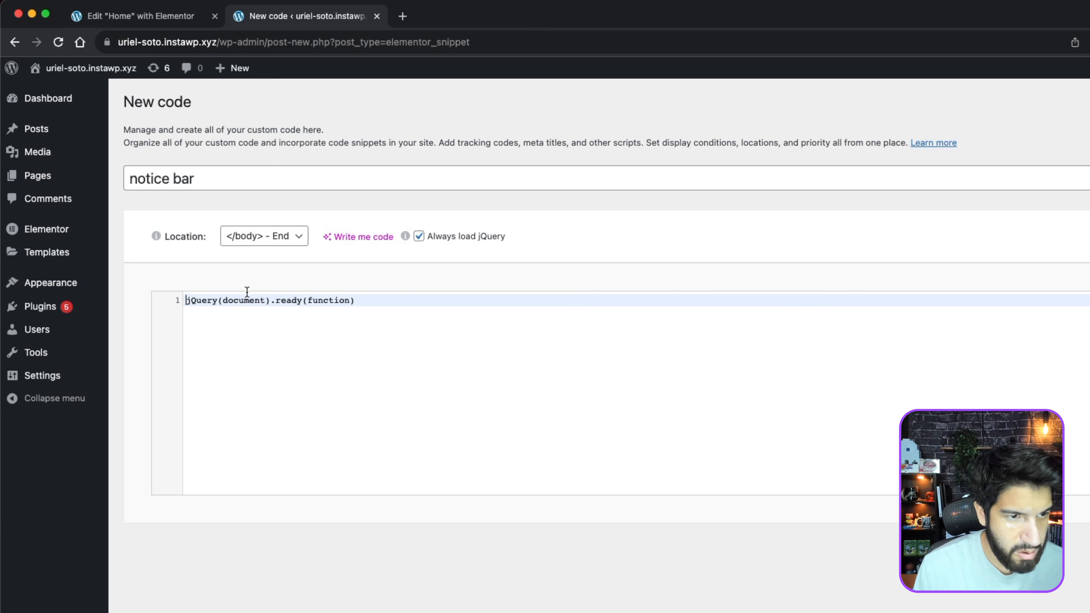
pyautogui.press('Return')
pyautogui.press('Up')
pyautogui.write('<sc')
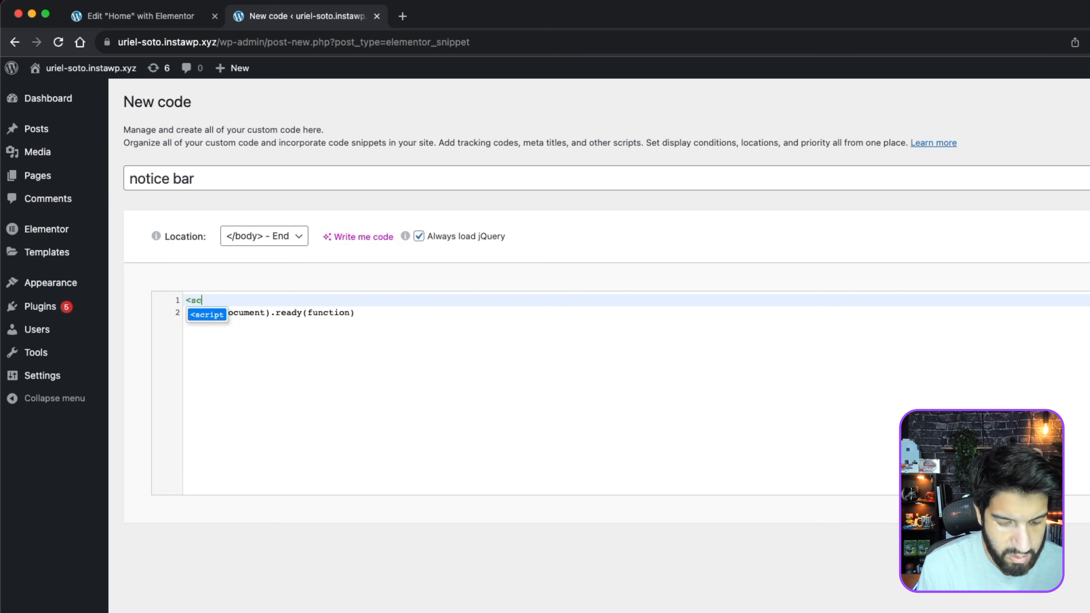
pyautogui.write('r')
pyautogui.press('Return')
pyautogui.write('></script>')
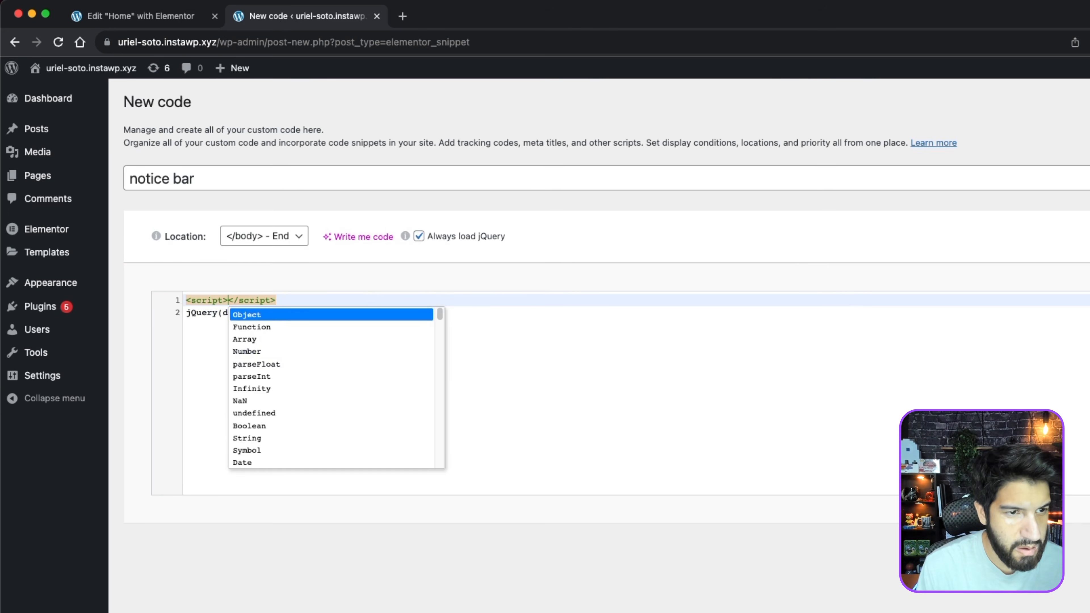
pyautogui.press('Return')
pyautogui.press('BackSpace')
pyautogui.press('BackSpace')
pyautogui.press('BackSpace')
pyautogui.press('BackSpace')
pyautogui.press('BackSpace')
pyautogui.press('BackSpace')
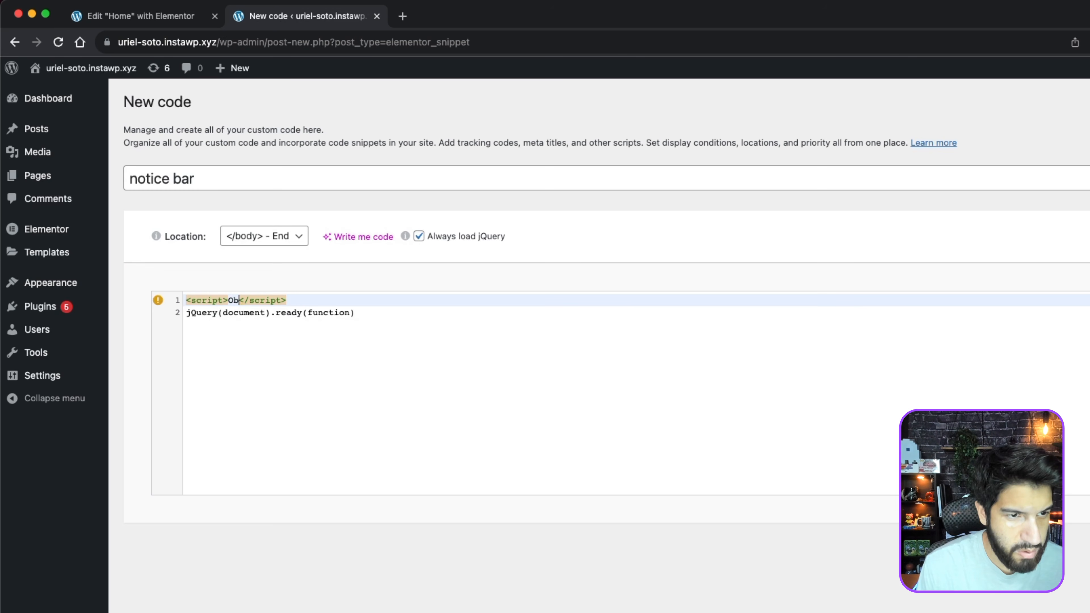
pyautogui.press('Return')
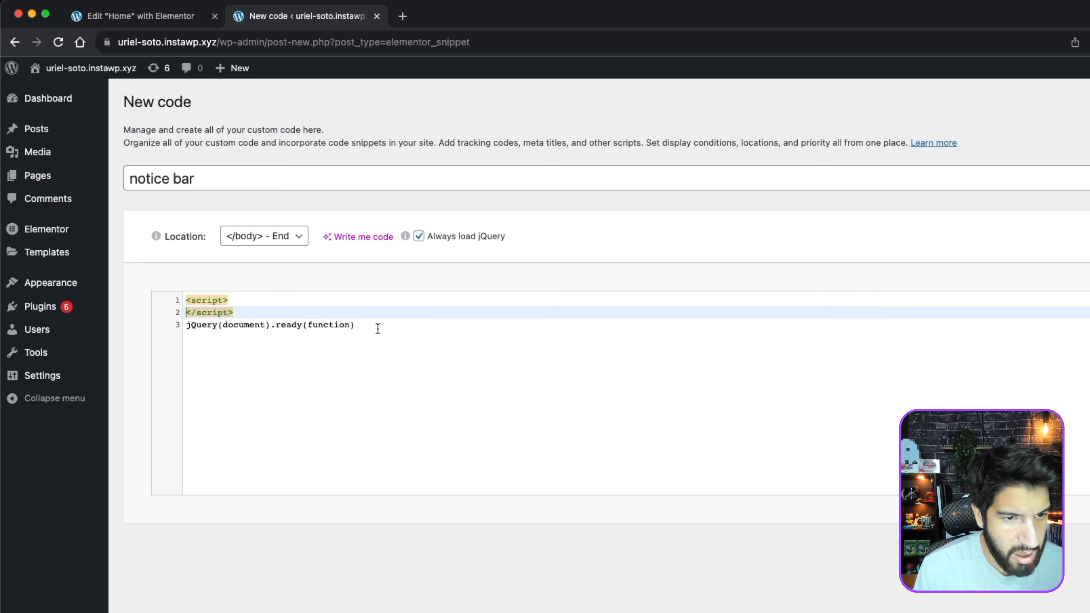
# Step: Move the jQuery(document).ready line in between the opening and closing script tags
pyautogui.moveTo(377, 328); pyautogui.dragTo(175, 327)
pyautogui.press('cmd+c')
pyautogui.press('BackSpace')
pyautogui.press('BackSpace')
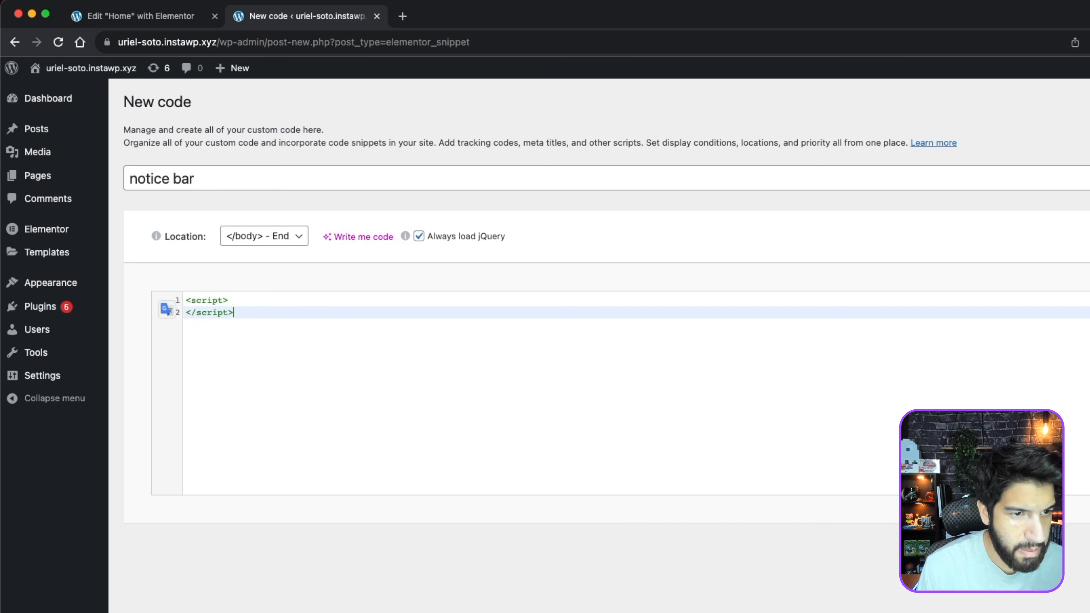
pyautogui.click(241, 300)
pyautogui.press('Return')
pyautogui.press('cmd+v')
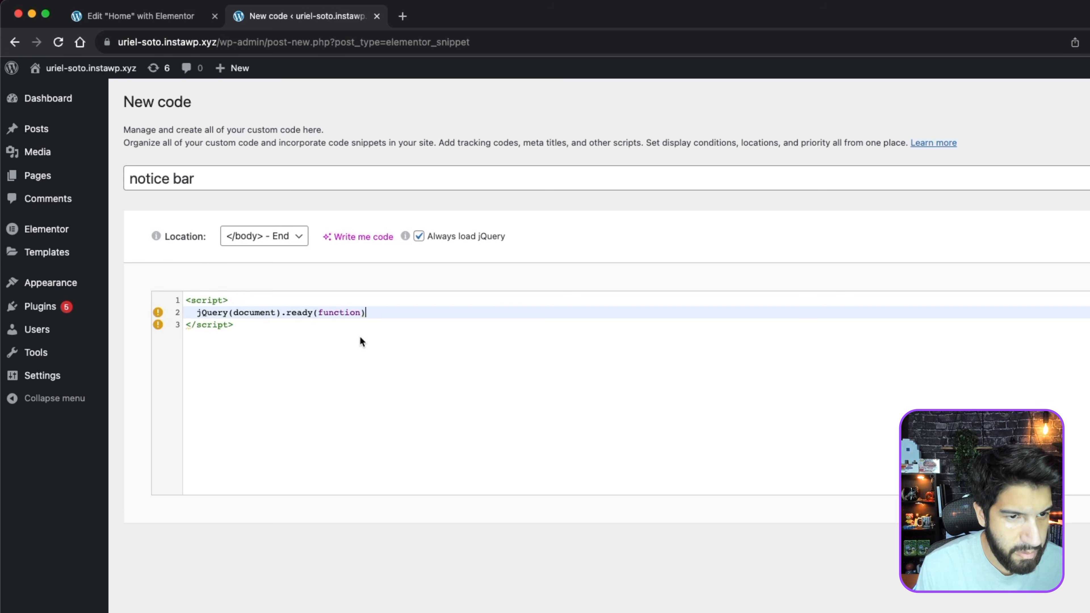
# Step: Extend the ready callback to function($){} and open an empty line inside its braces
pyautogui.press('Down')
pyautogui.click(358, 312)
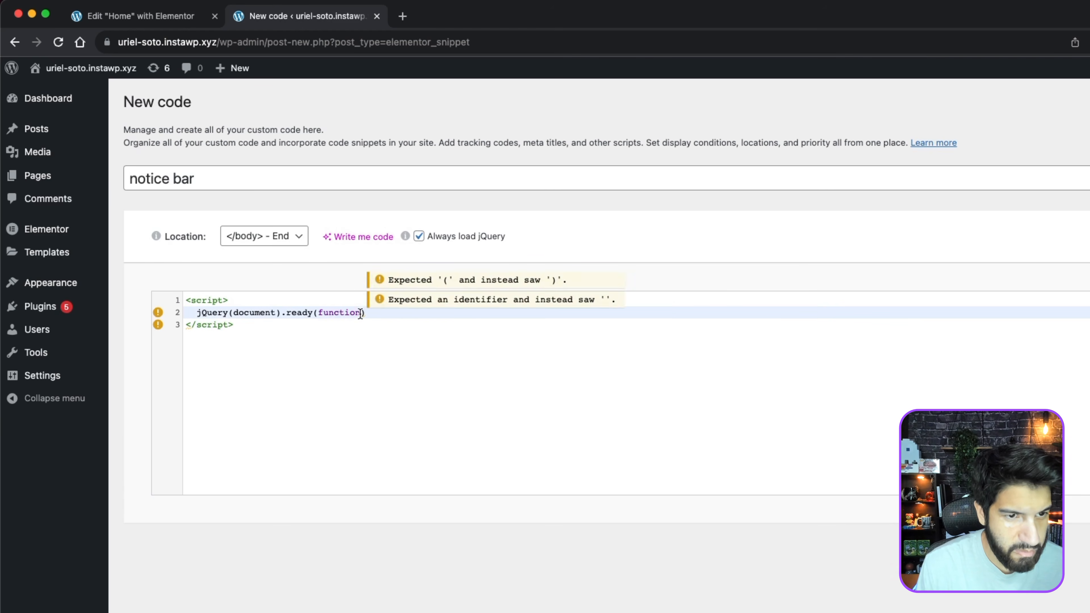
pyautogui.write('()')
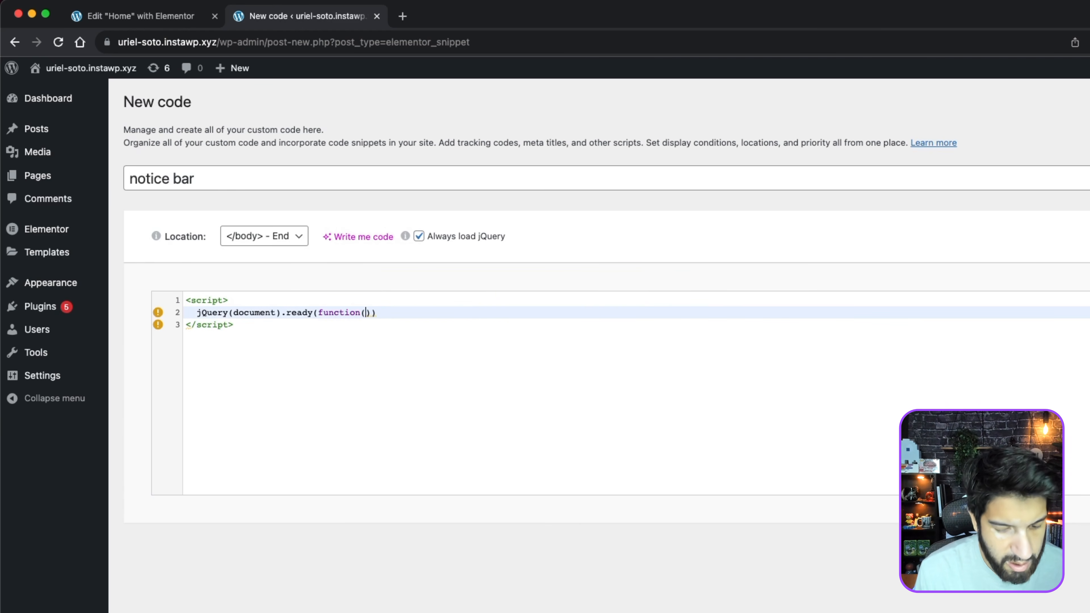
pyautogui.write('$')
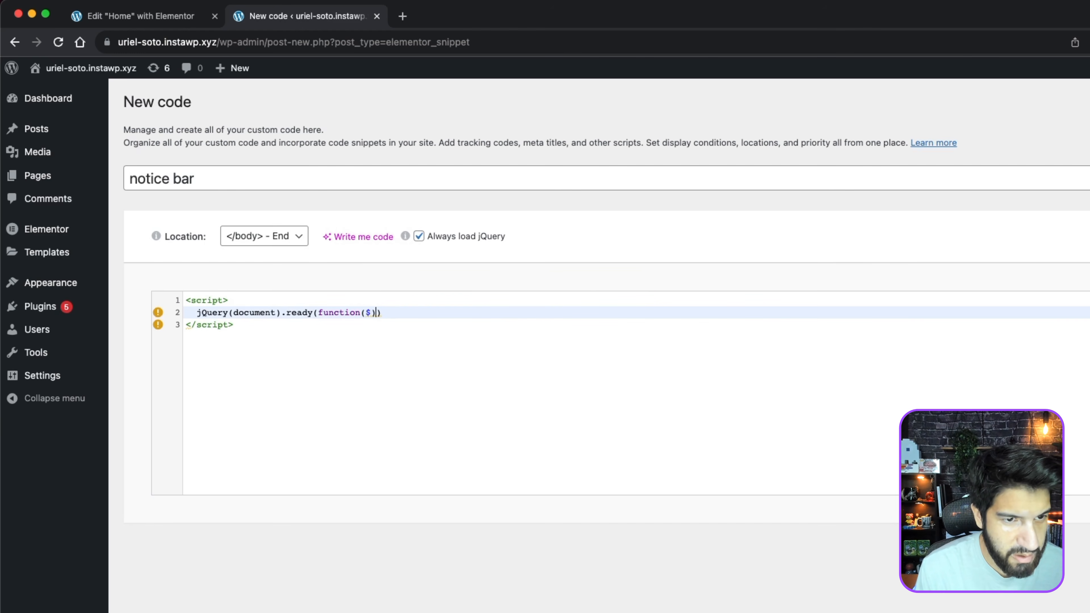
pyautogui.write('){')
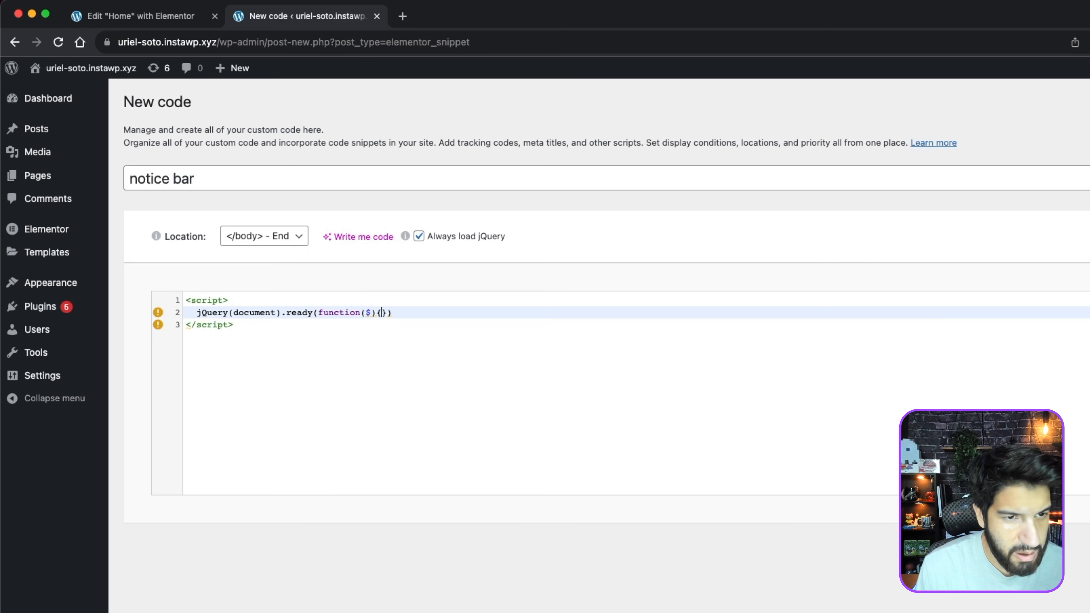
pyautogui.press('Return')
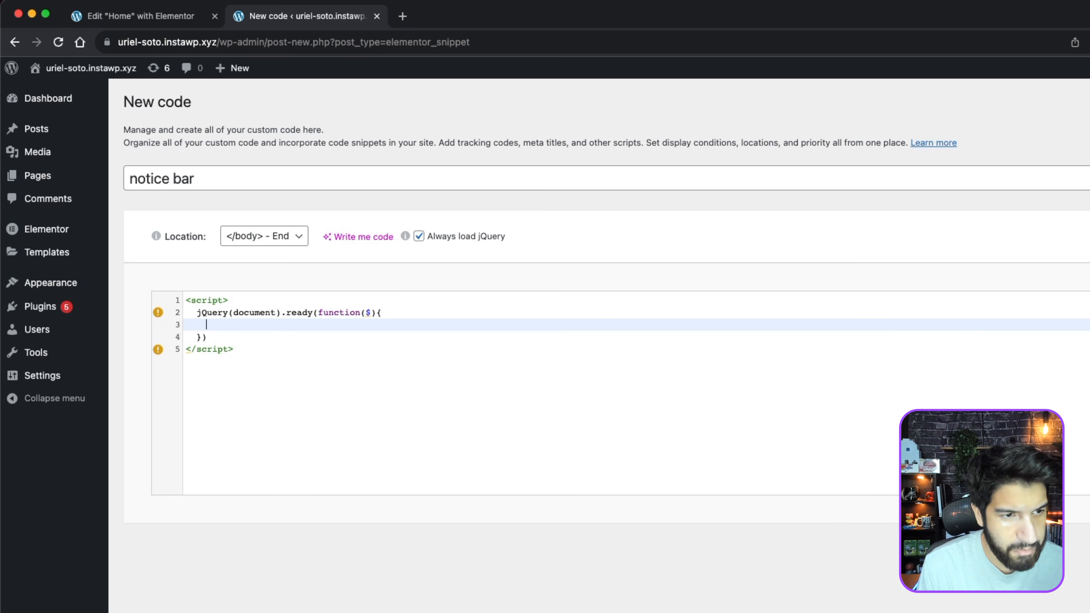
# Step: Add the jQuery selector $('.close-bar') inside the ready function
pyautogui.write('$')
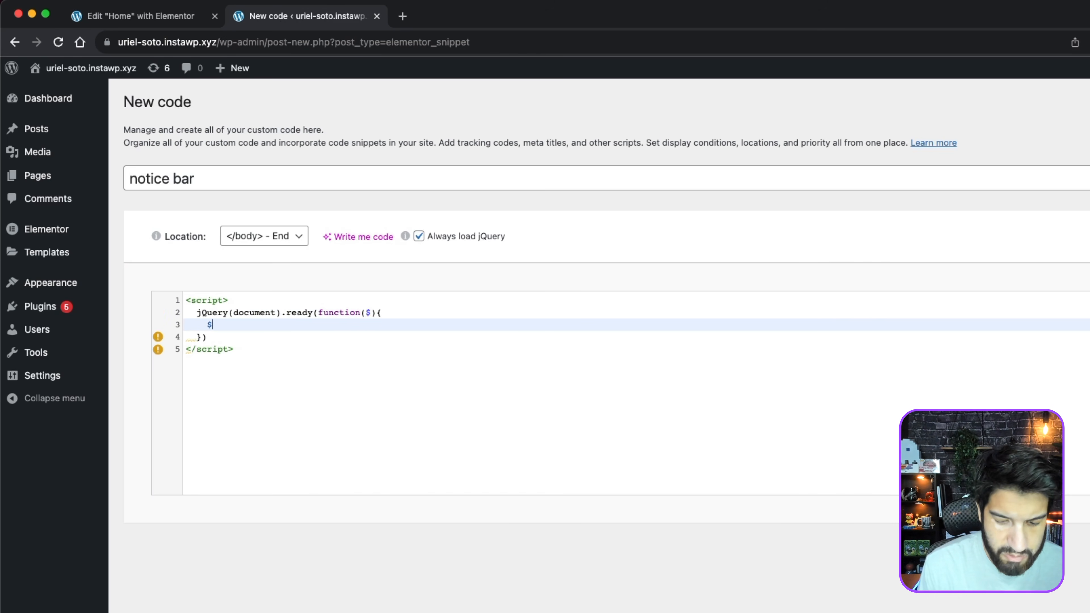
pyautogui.write('()')
pyautogui.press('Left')
pyautogui.write("'")
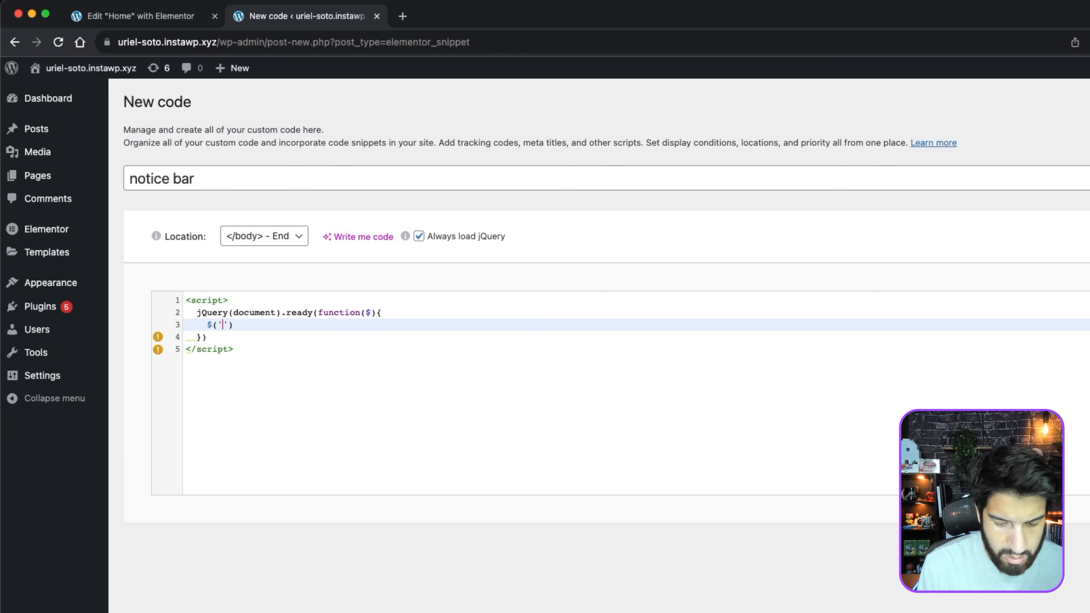
pyautogui.write('.')
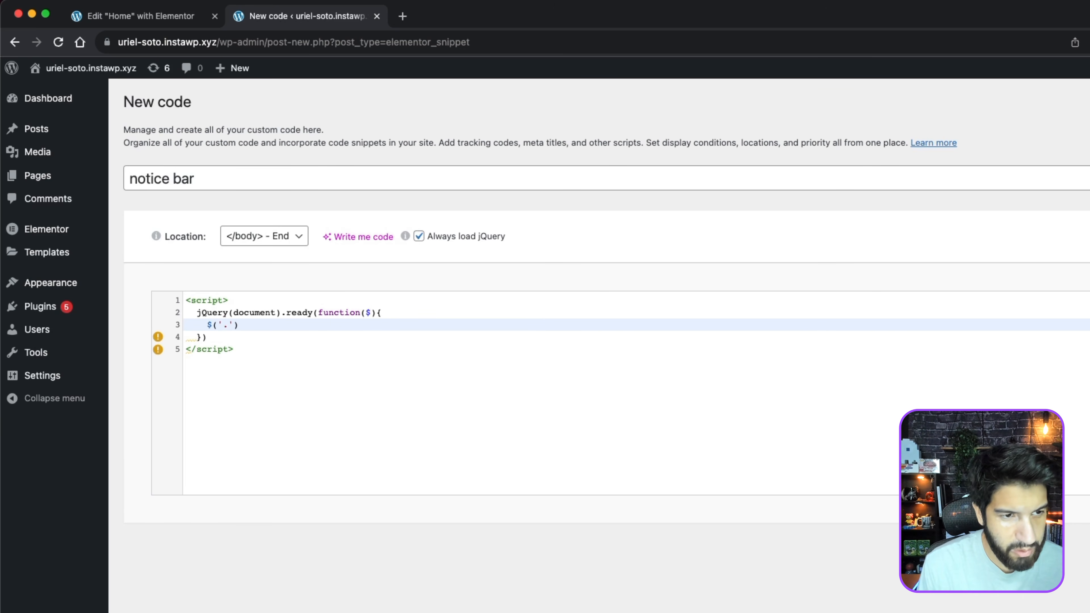
pyautogui.write('close-')
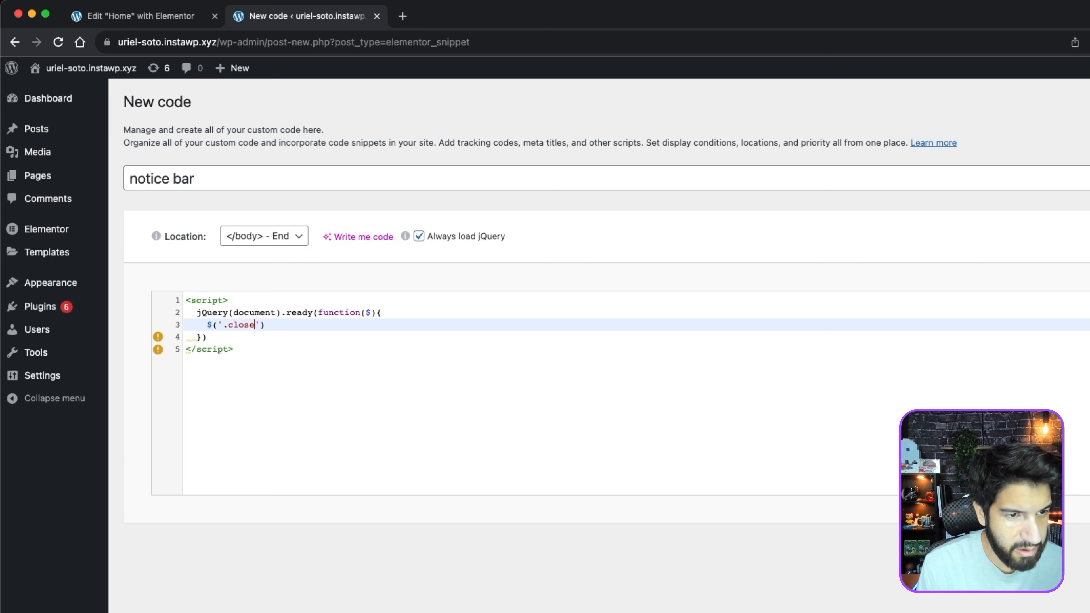
pyautogui.write('bar')
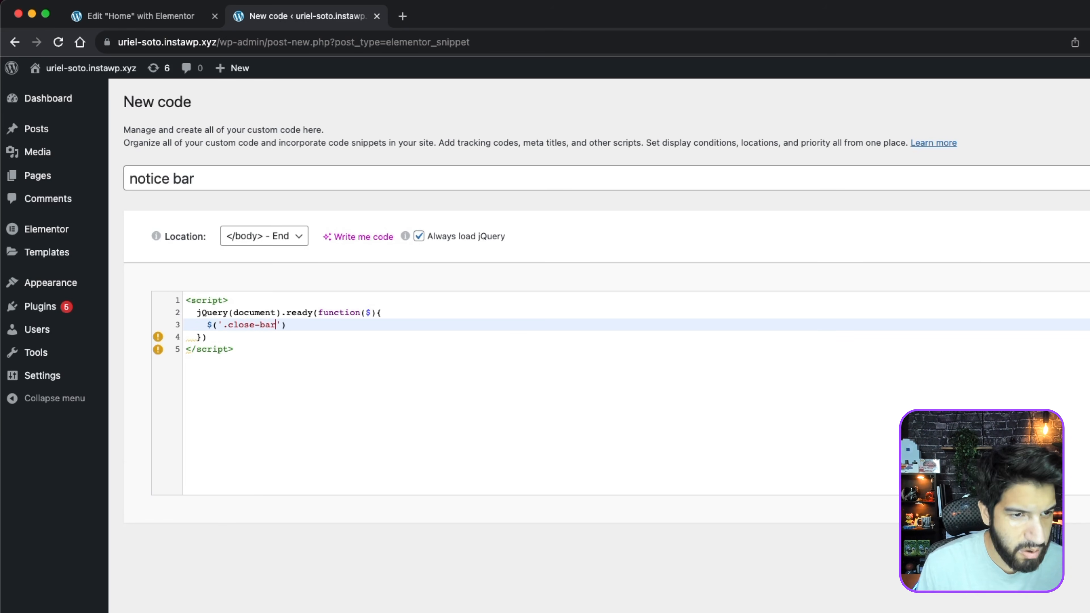
# Step: Chain .click(function(){}) to the $('.close-bar') selector and open an empty line inside its braces
pyautogui.press('Right')
pyautogui.press('Right')
pyautogui.write('.cli')
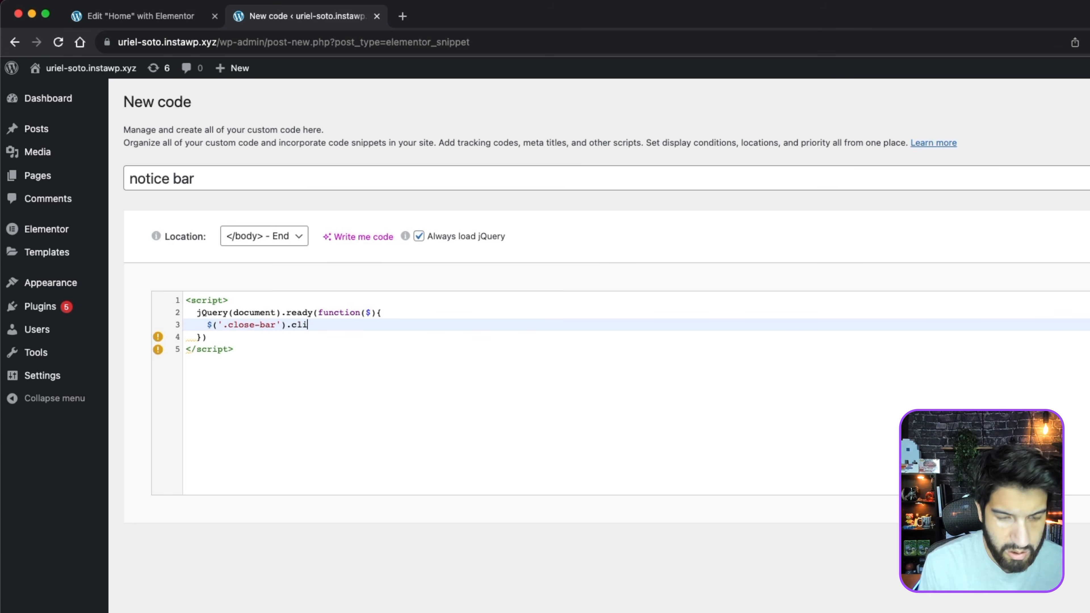
pyautogui.write('ck()')
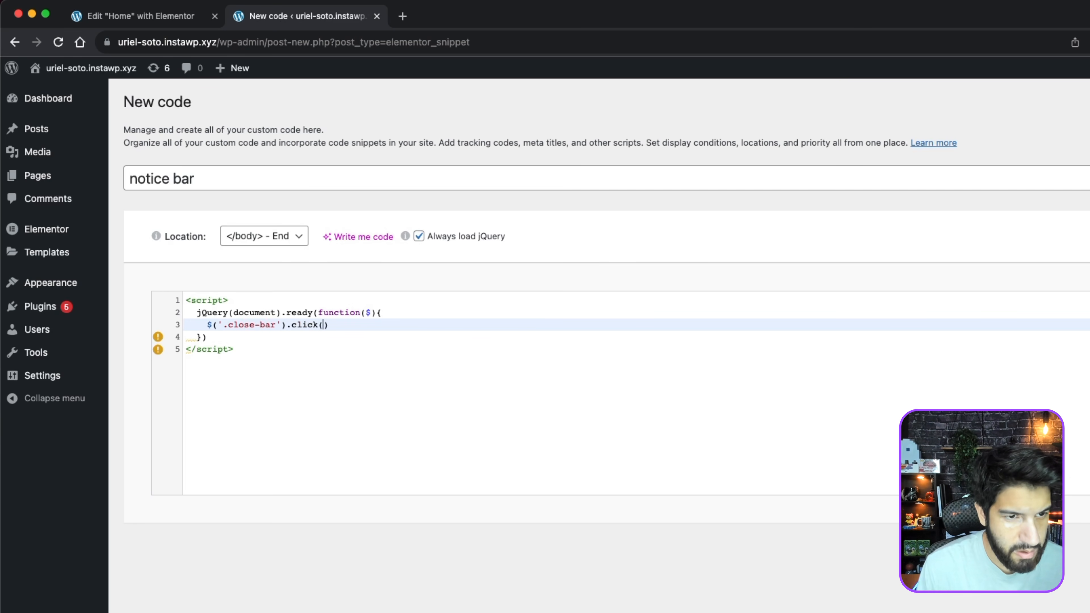
pyautogui.write('function')
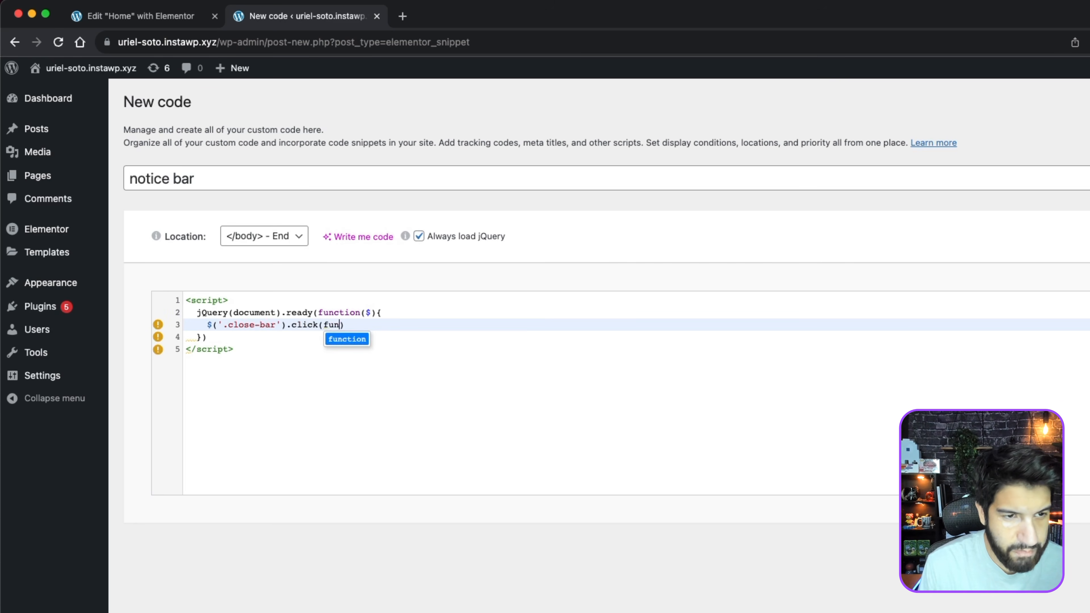
pyautogui.write('()')
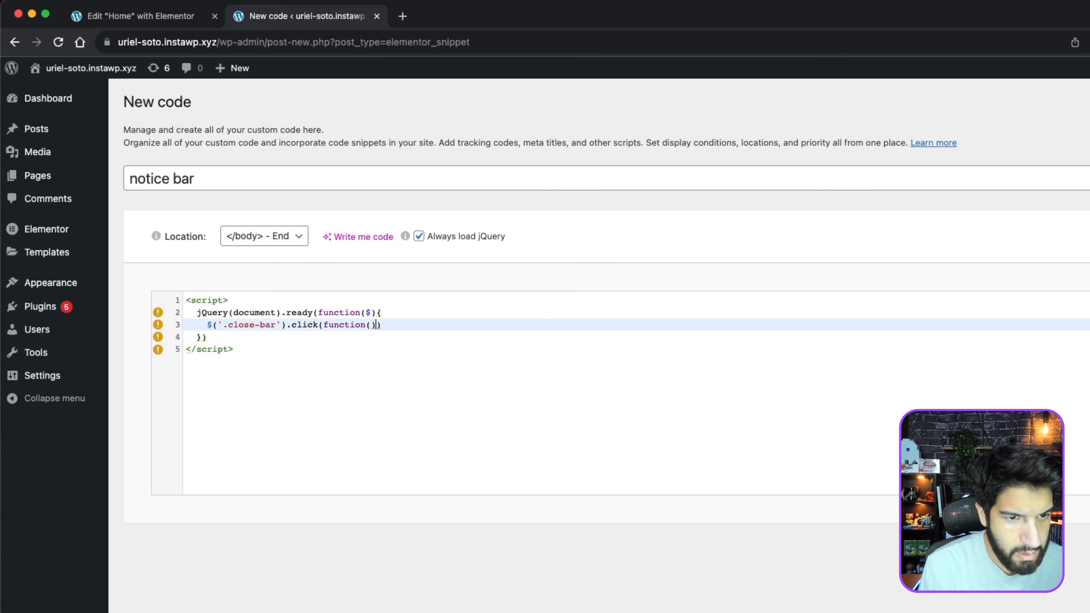
pyautogui.write('{')
pyautogui.press('Return')
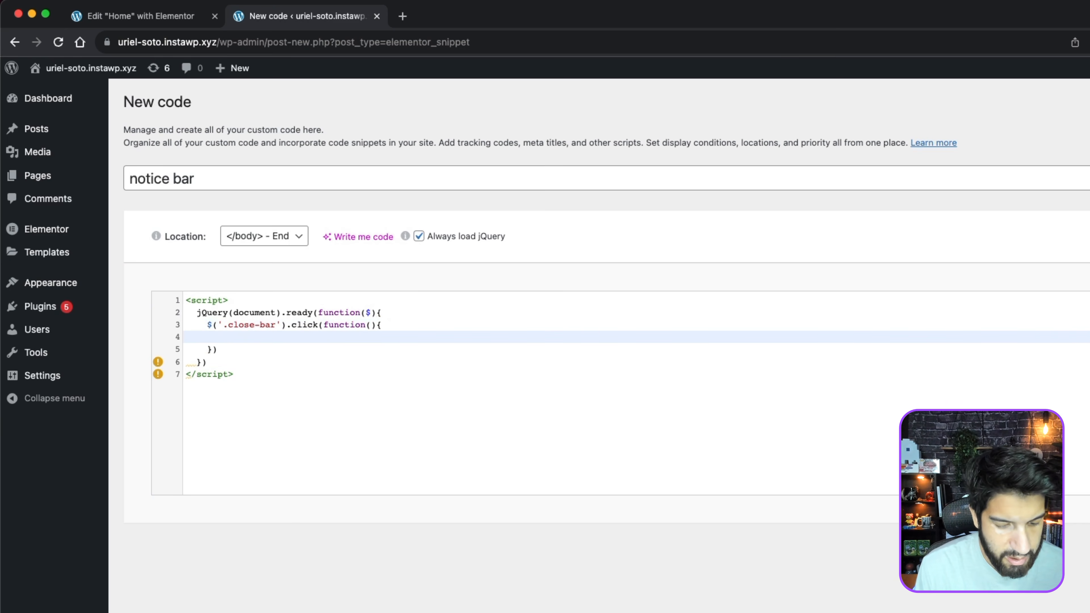
# Step: Add $('.bar-container').hide() inside the click handler
pyautogui.write('$()')
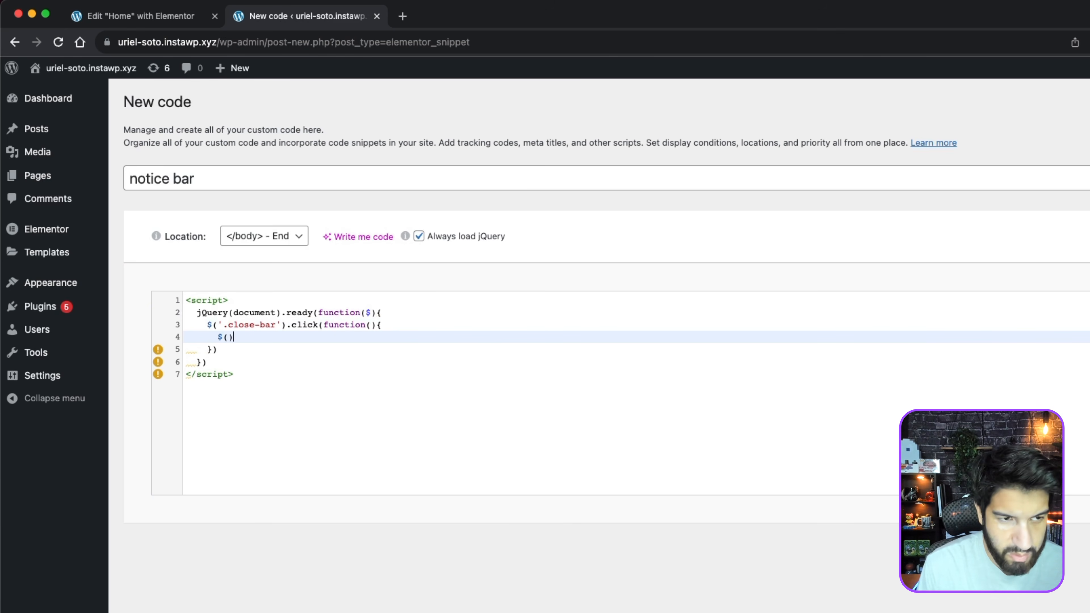
pyautogui.write("'")
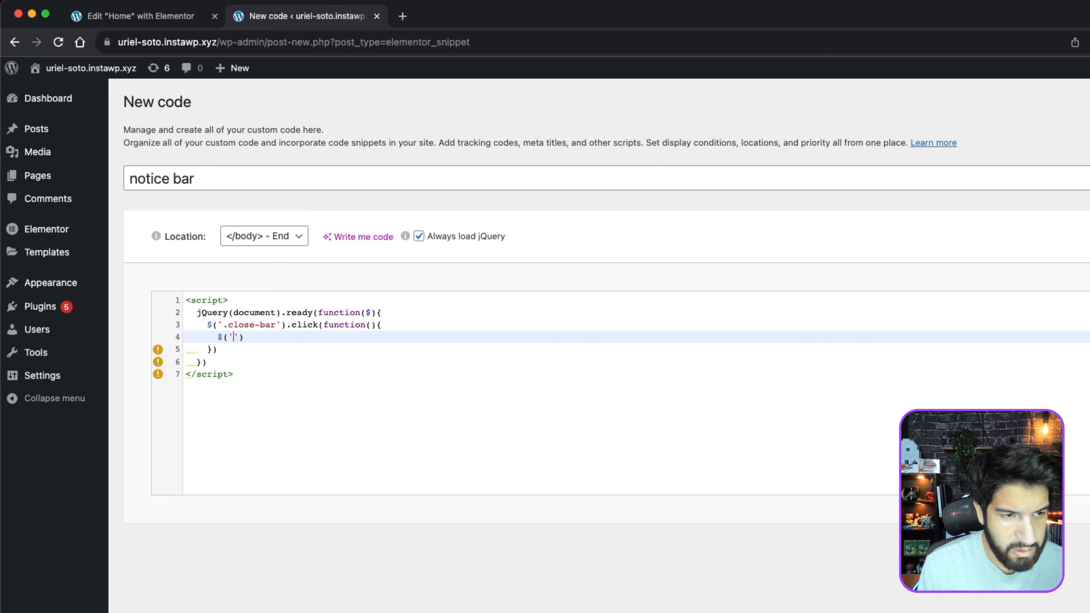
pyautogui.write('no')
pyautogui.press('BackSpace')
pyautogui.press('BackSpace')
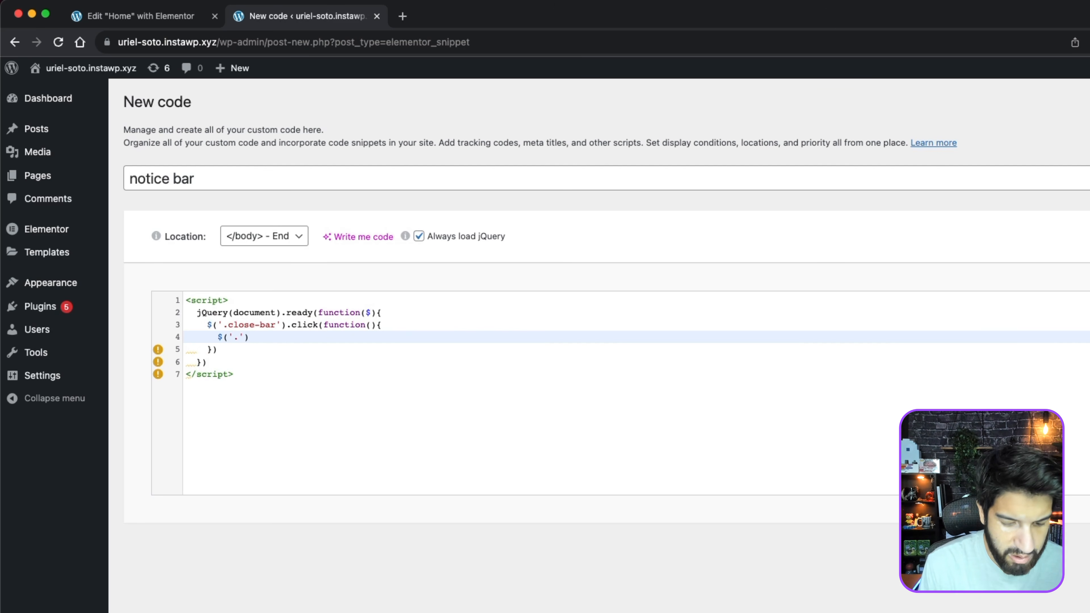
pyautogui.write('.bar-')
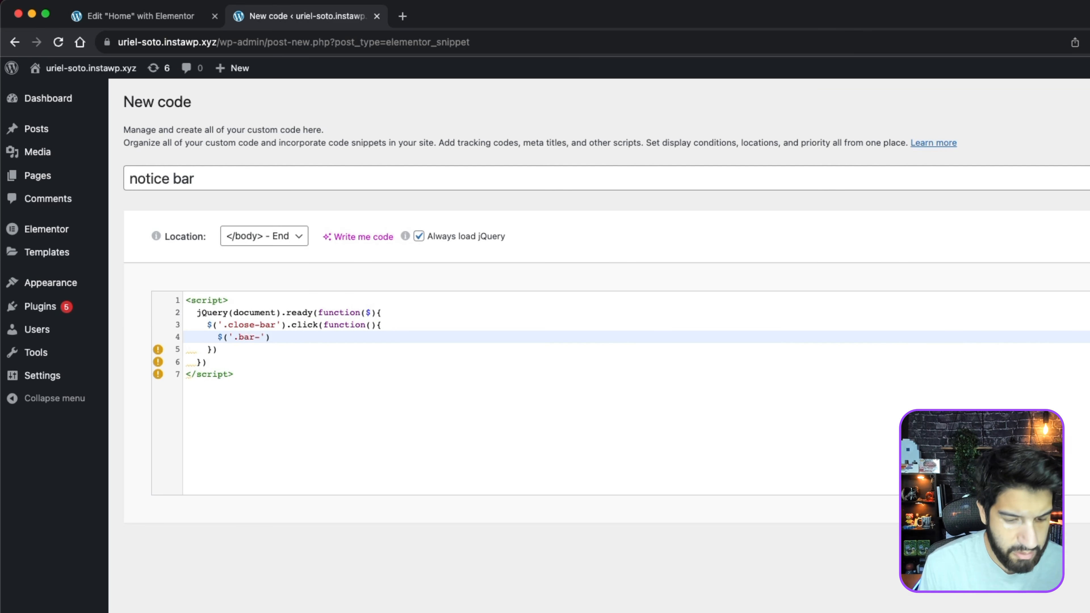
pyautogui.write("container')")
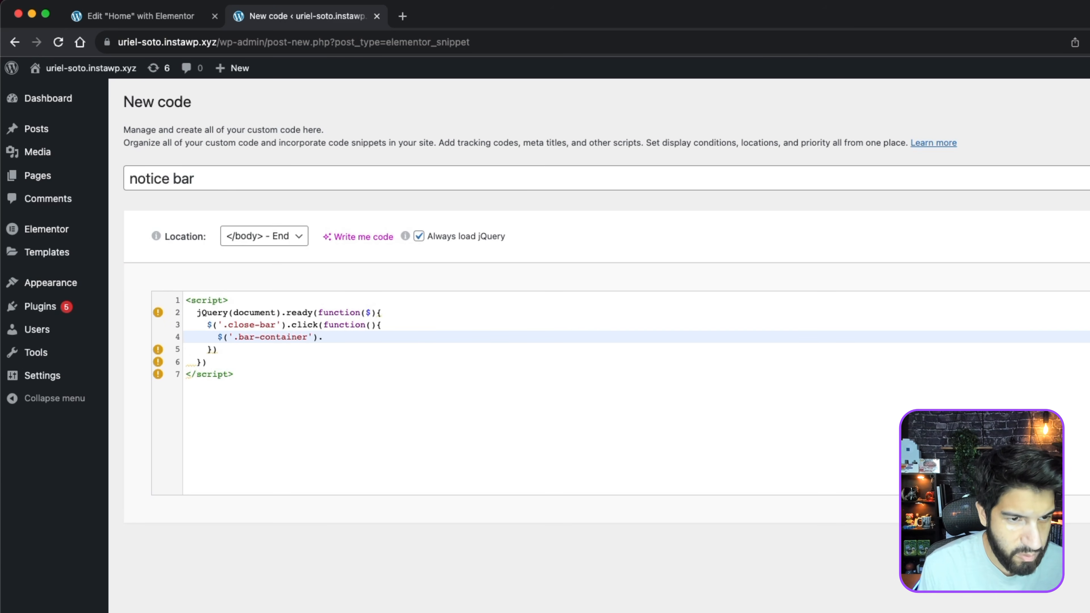
pyautogui.write('.hide()')
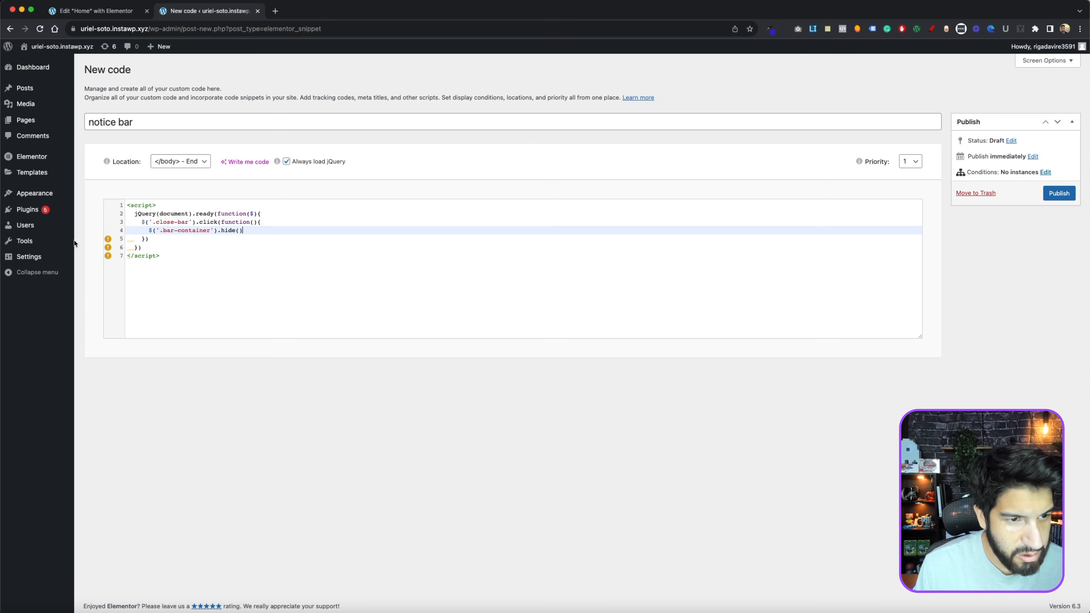
# Step: Publish the notice bar code snippet with its display condition set to Entire Site
pyautogui.moveTo(158, 374)
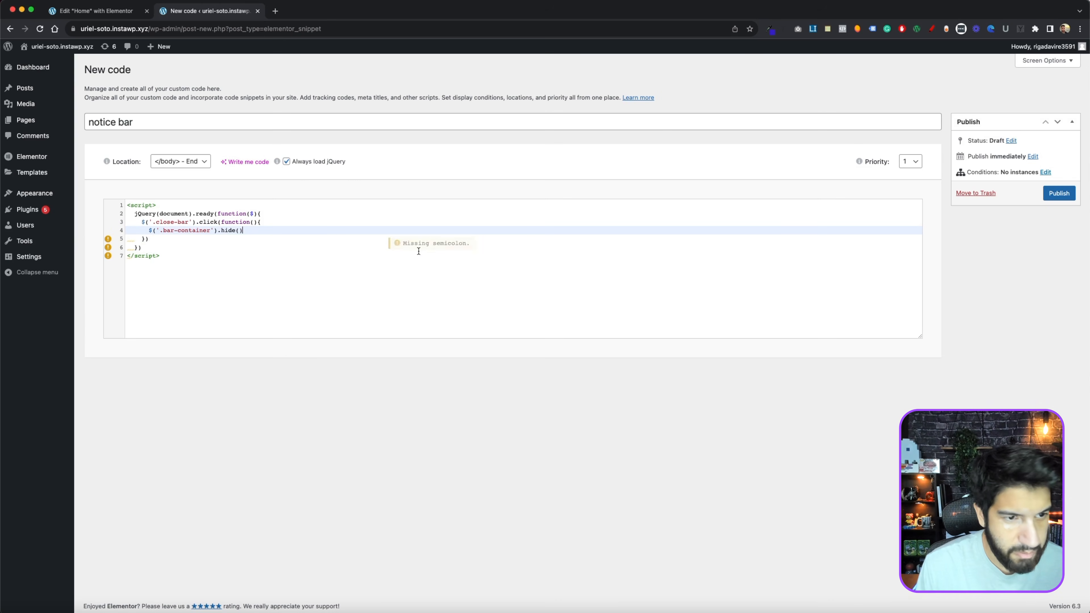
pyautogui.click(1055, 193)
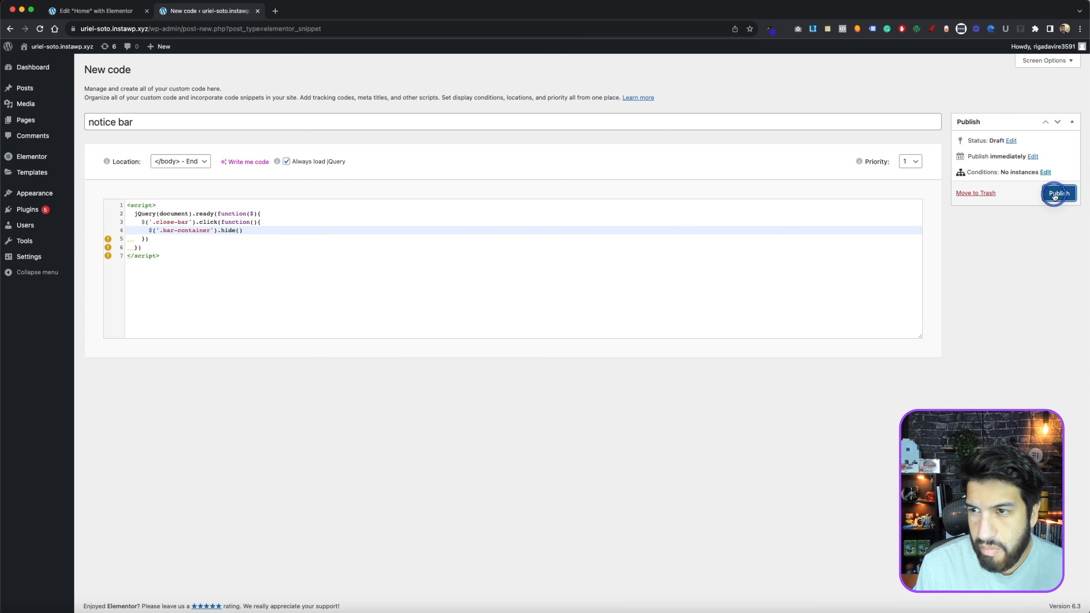
pyautogui.click(785, 501)
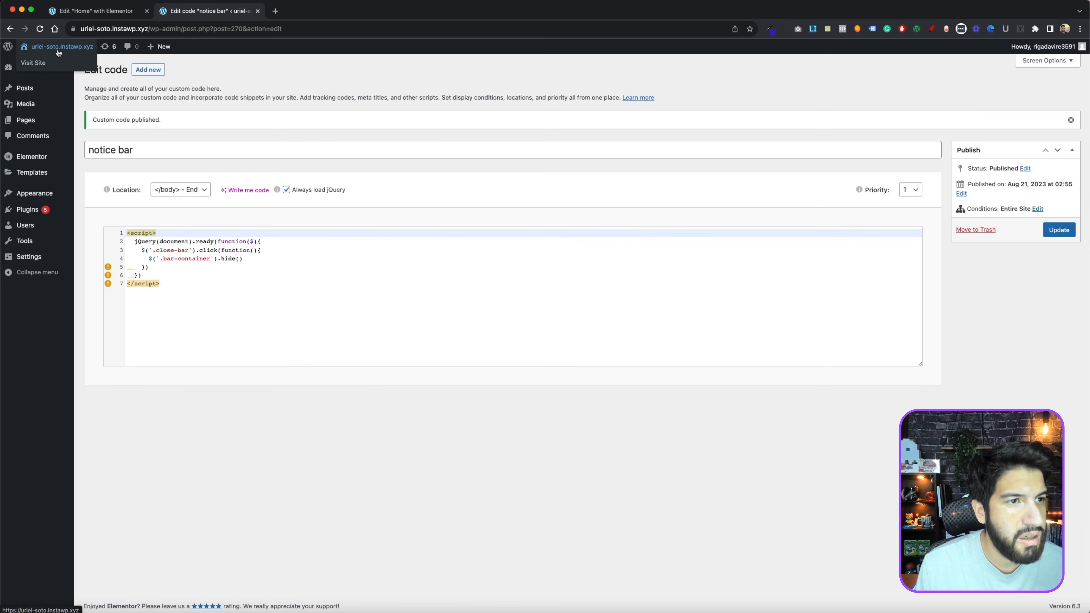
# Step: Preview the Home page from the Elementor editor and test dismissing the notification bar with its close icon
pyautogui.click(114, 13)
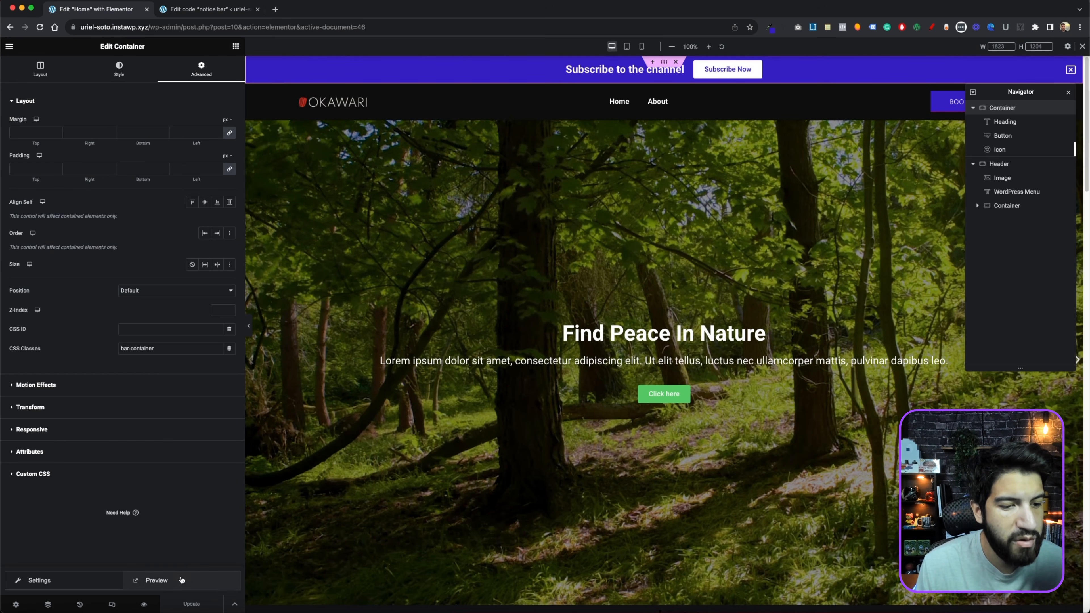
pyautogui.click(171, 579)
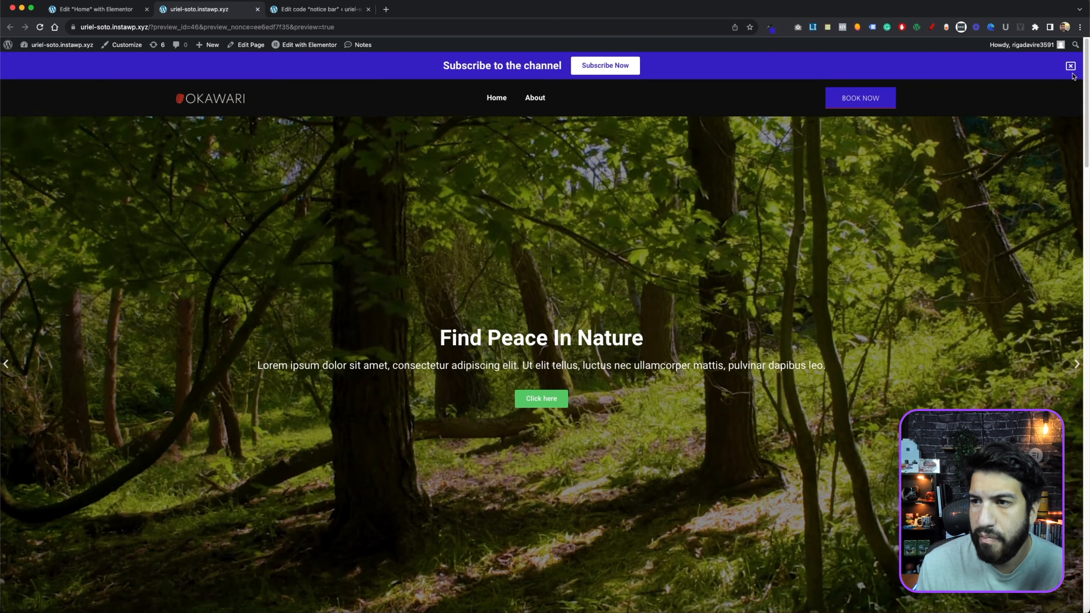
pyautogui.click(1071, 67)
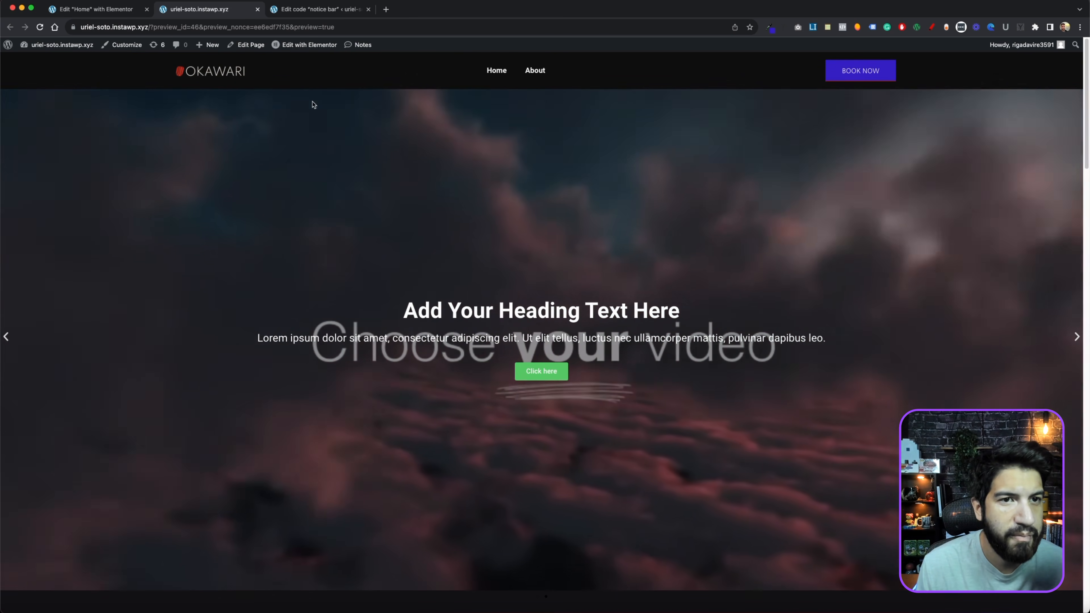
# Step: Give the bar's close icon the custom CSS rule selector{ cursor: pointer } in Elementor and update the page
pyautogui.click(114, 12)
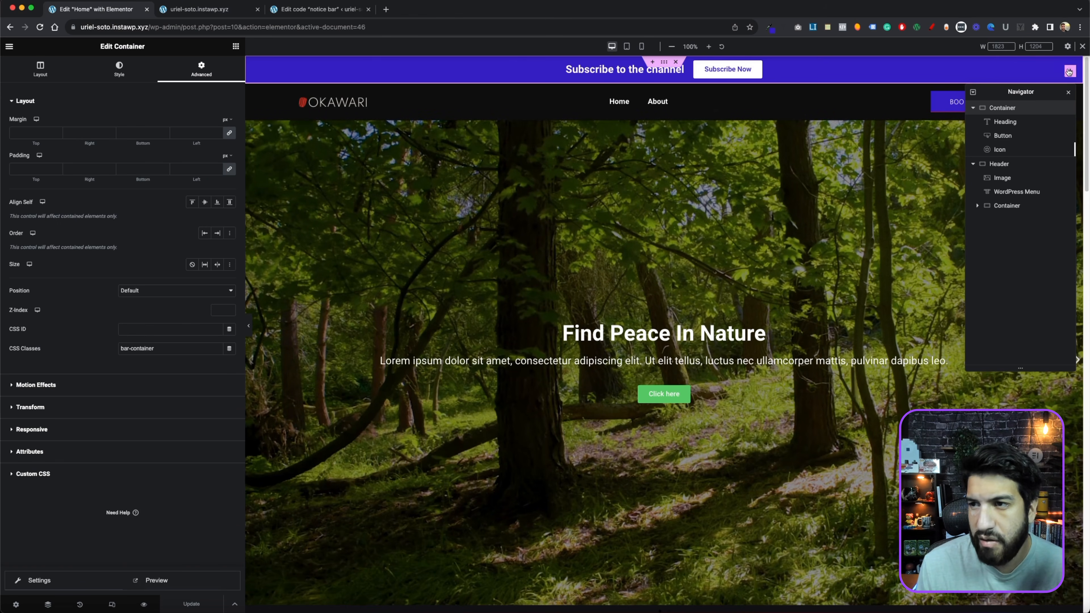
pyautogui.click(1000, 149)
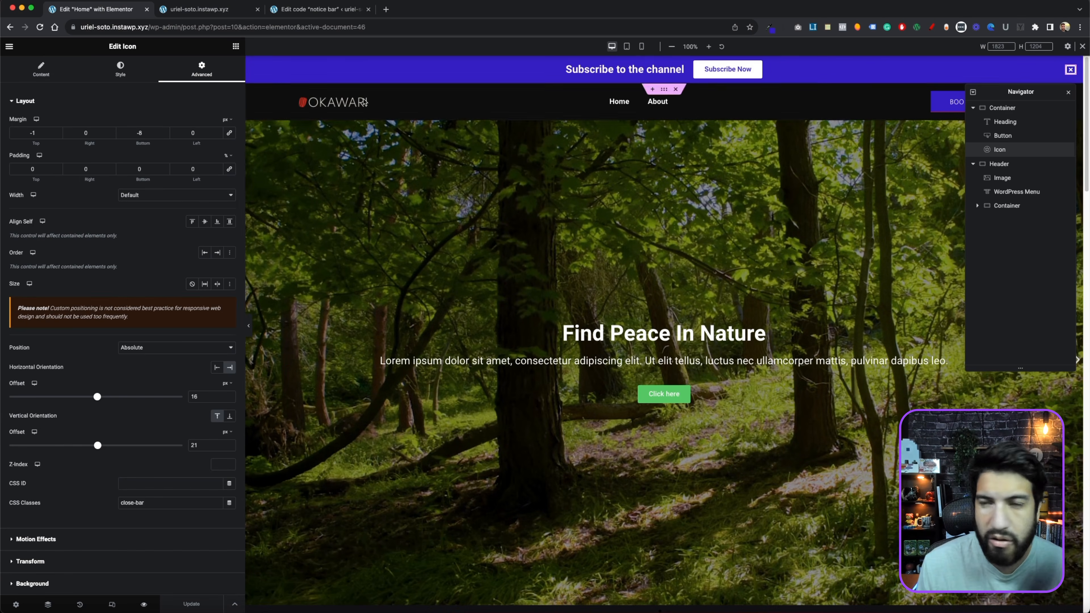
pyautogui.scroll(-5, 88, 526)
pyautogui.click(89, 526)
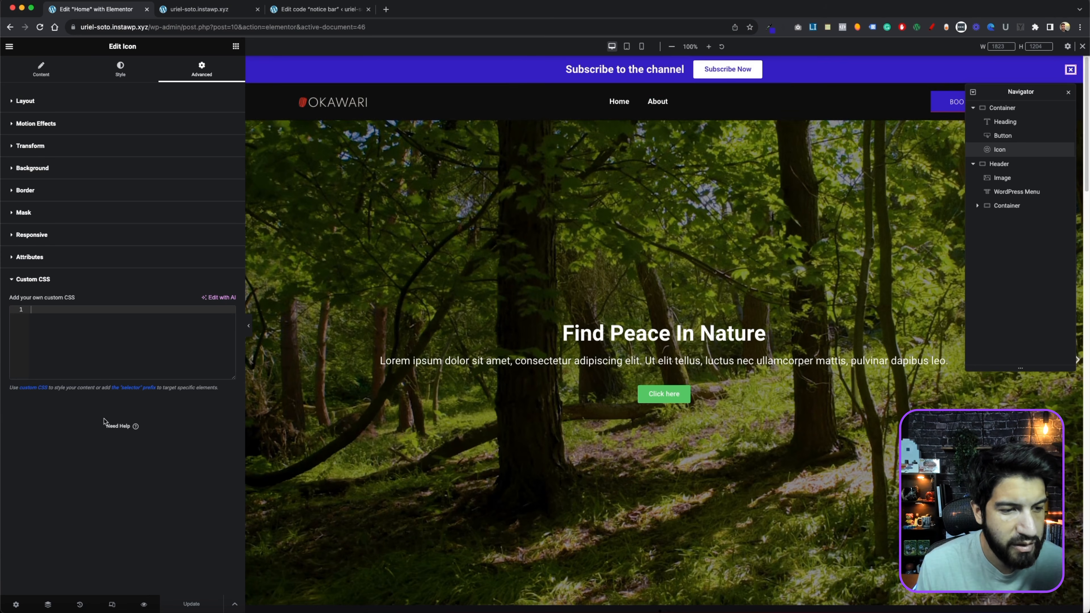
pyautogui.click(121, 344)
pyautogui.write('selector{')
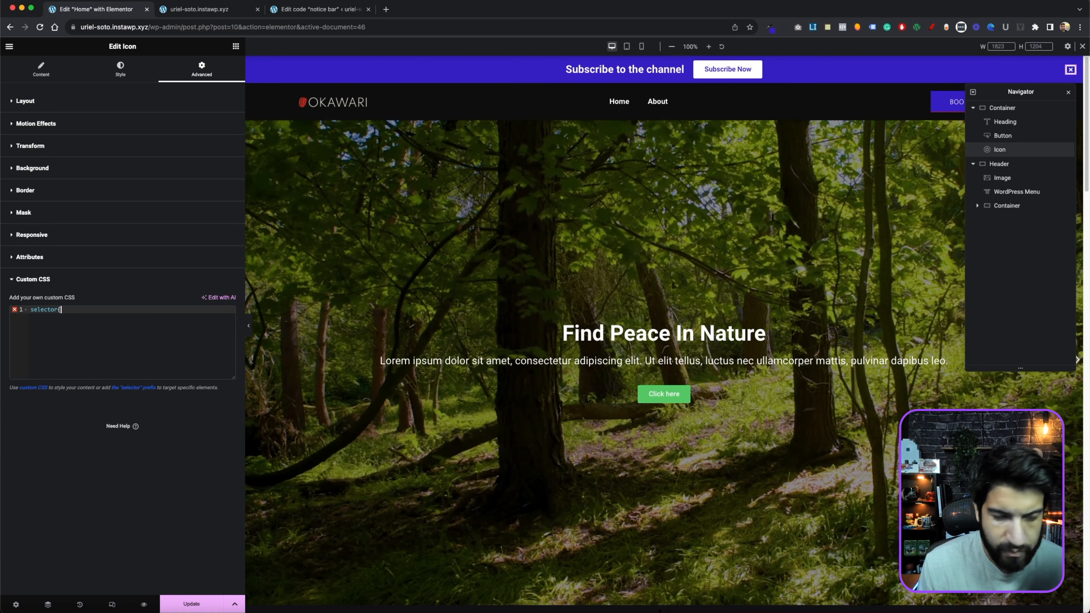
pyautogui.press('Return')
pyautogui.write('cur')
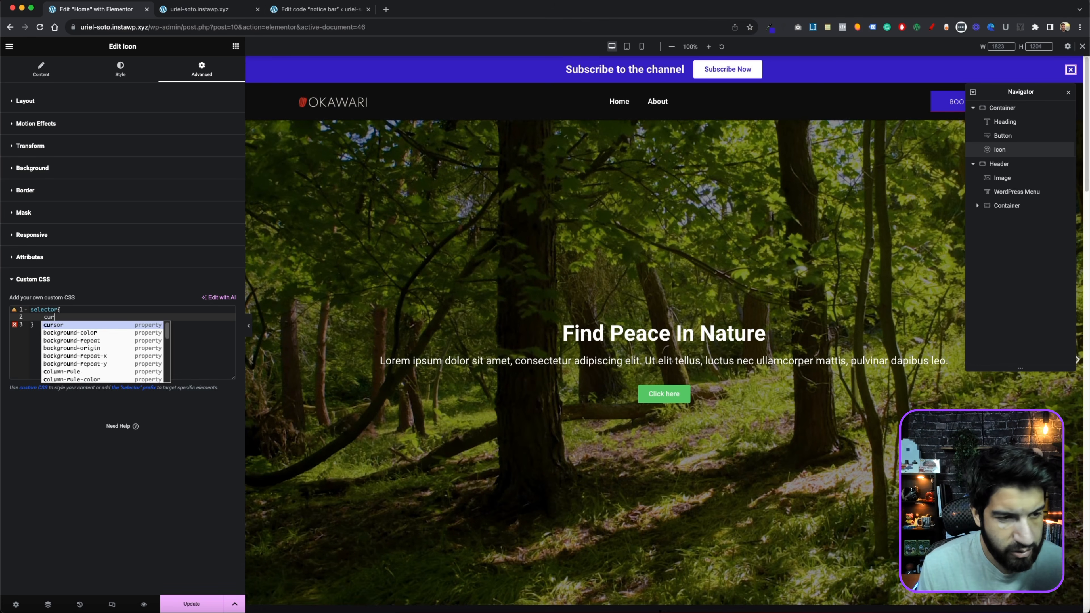
pyautogui.write('sor: po')
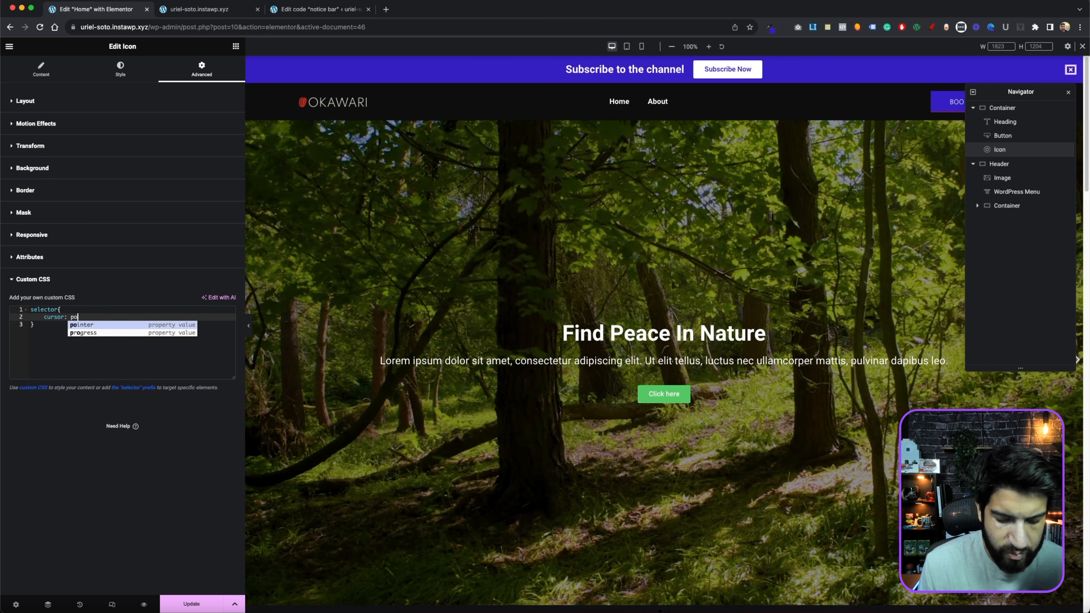
pyautogui.write('inter')
pyautogui.click(191, 604)
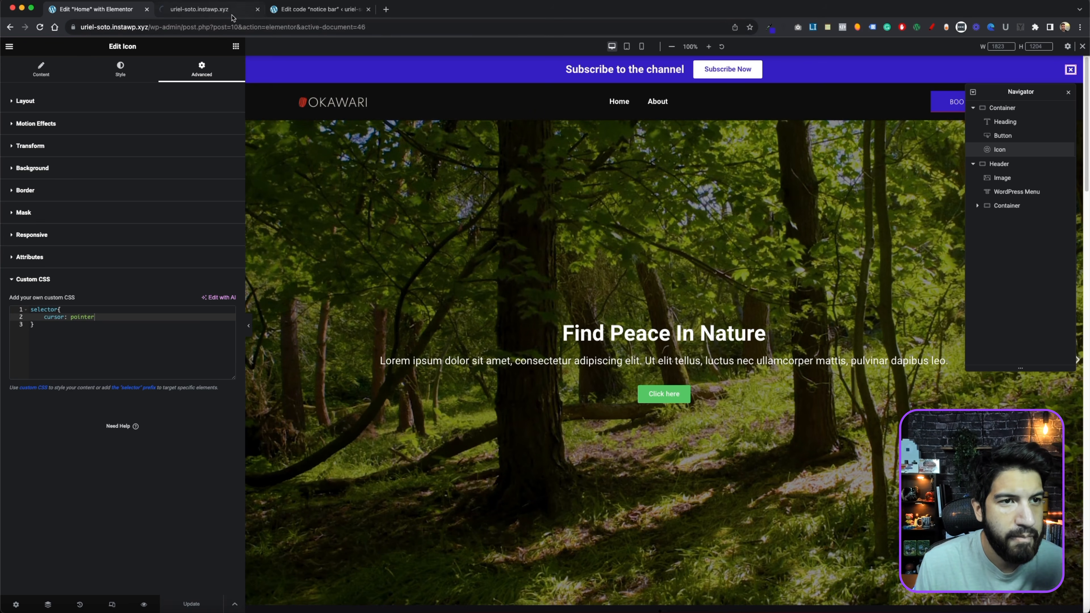
# Step: Reload the page preview, test the close icon on the notification bar, and reload the preview again
pyautogui.click(224, 11)
pyautogui.press('super+r')
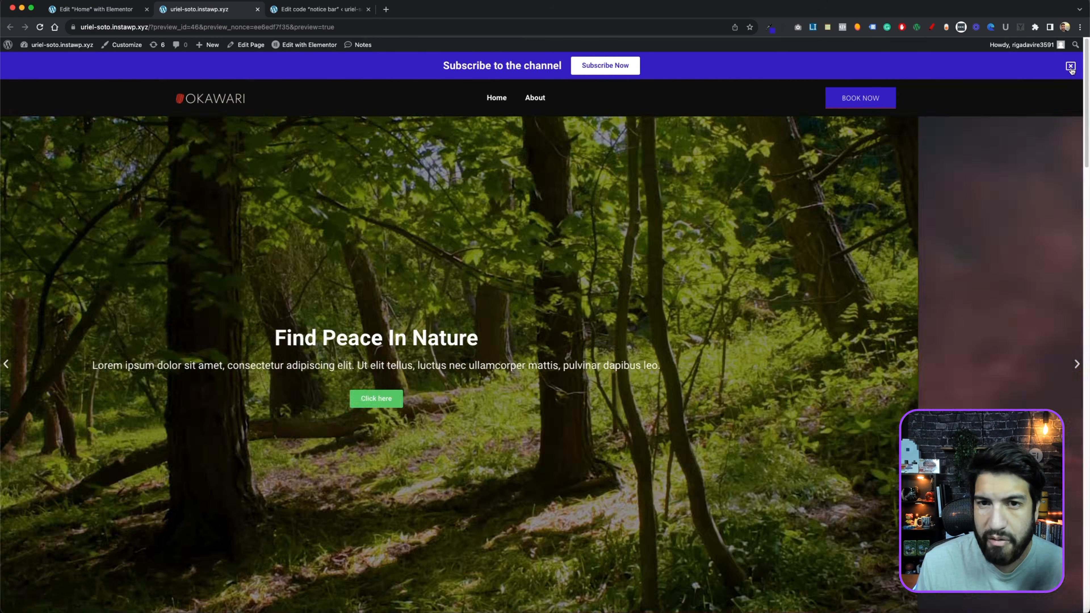
pyautogui.click(1070, 66)
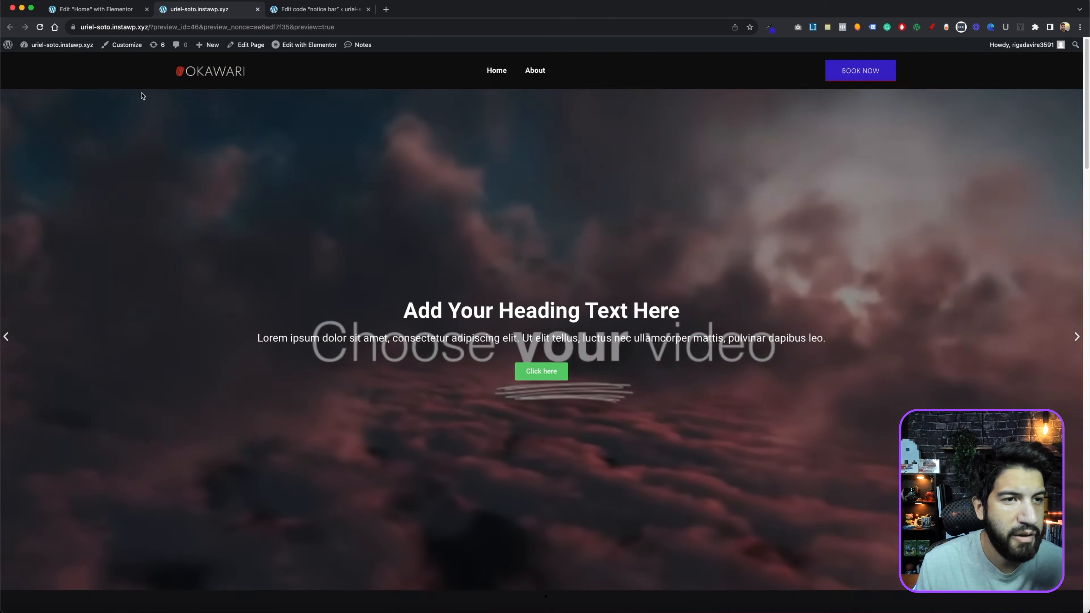
pyautogui.press('super+r')
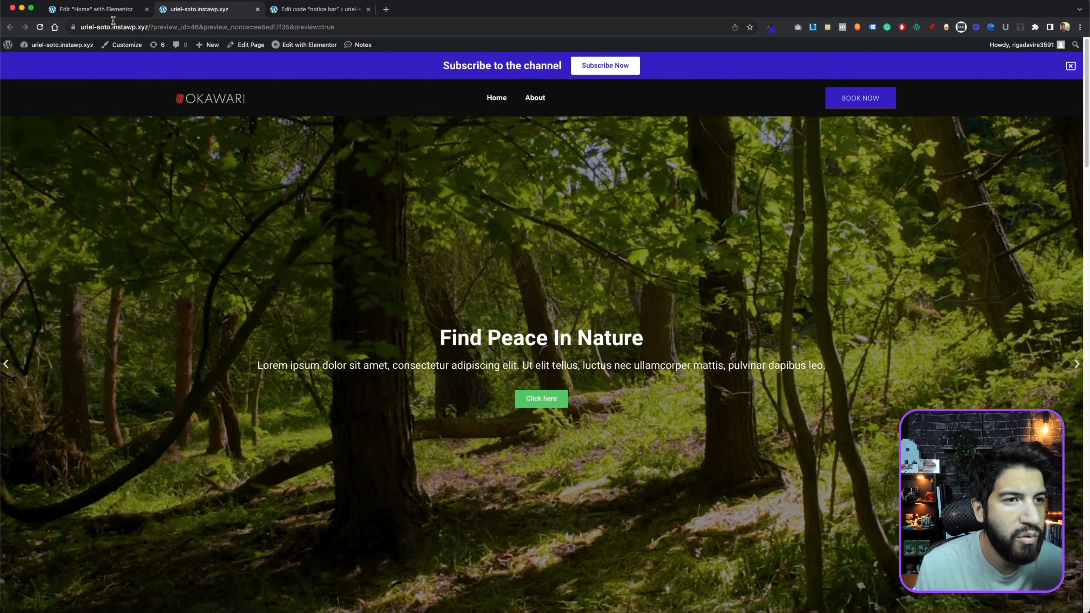
pyautogui.click(96, 9)
pyautogui.click(225, 12)
# Step: In the published notice bar snippet, insert one blank line between the ready line and the $('.close-bar') click handler
pyautogui.click(318, 9)
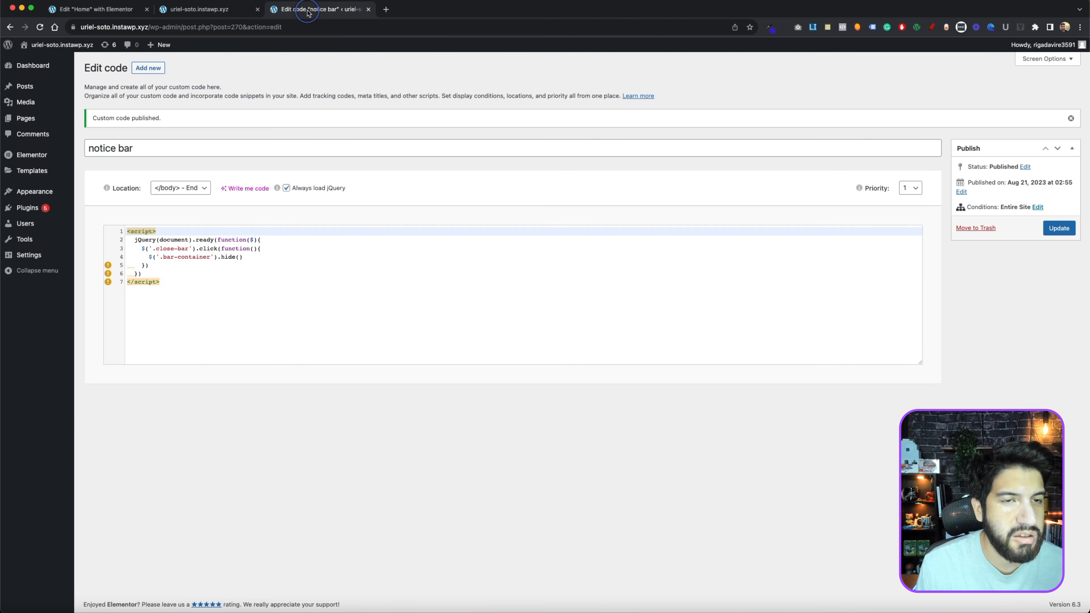
pyautogui.click(187, 268)
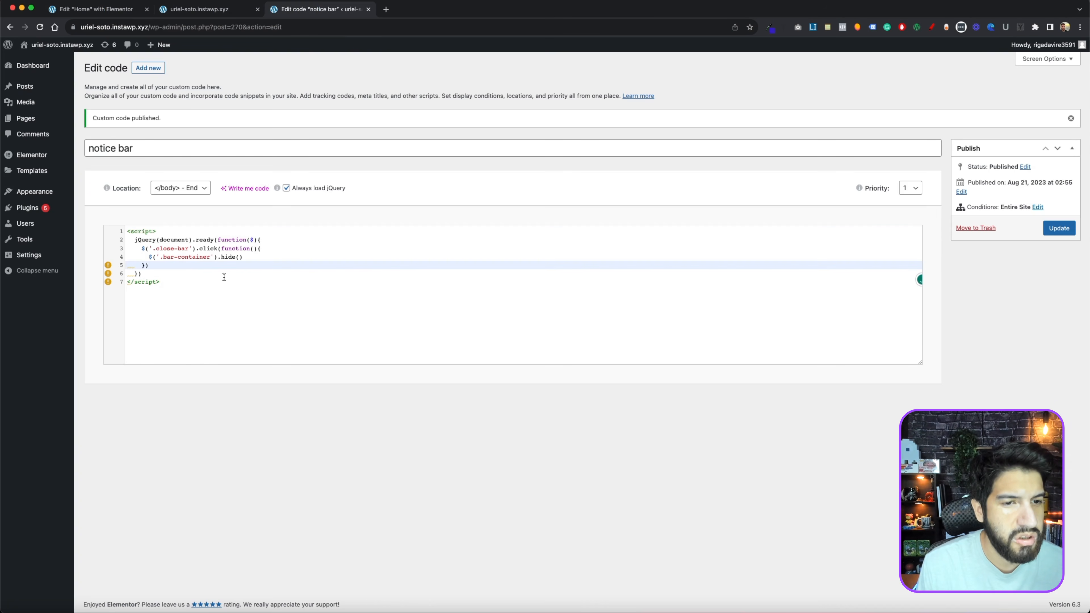
pyautogui.click(267, 241)
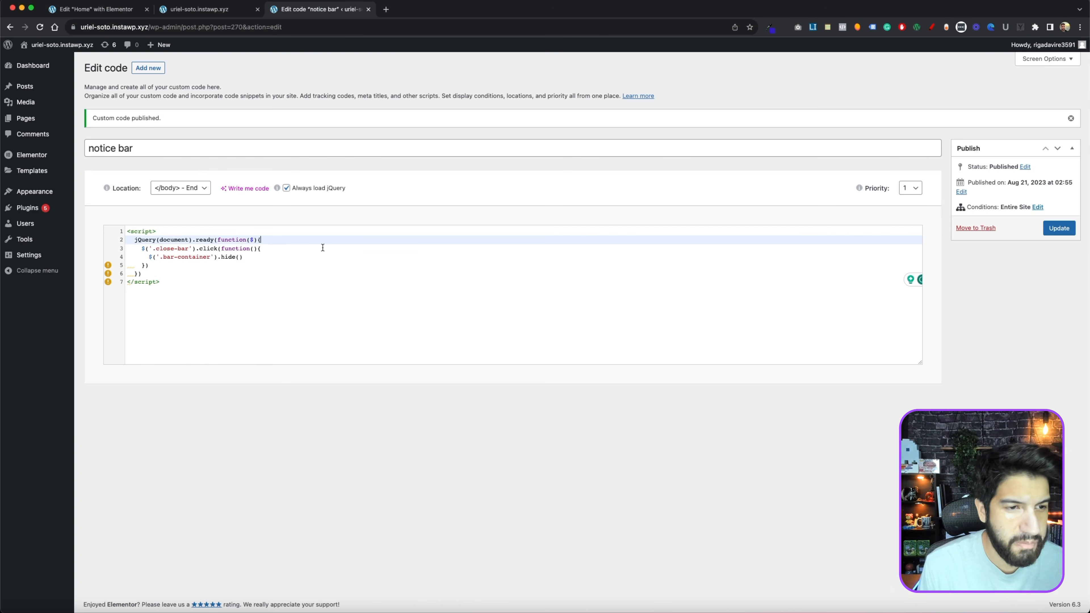
pyautogui.press('Return')
pyautogui.press('Return')
pyautogui.press('Return')
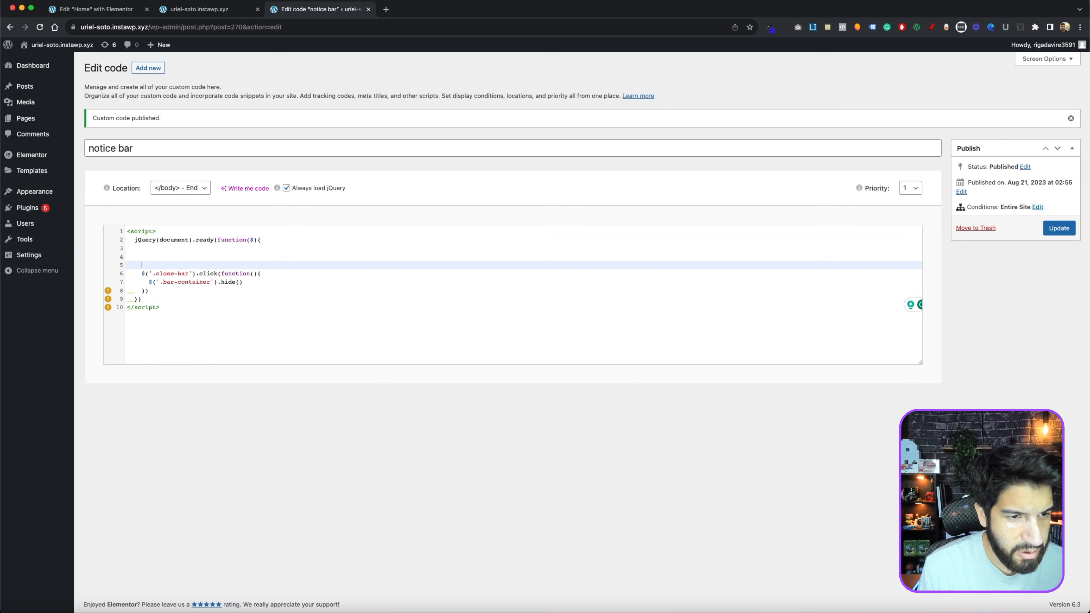
pyautogui.press('Up')
pyautogui.press('Up')
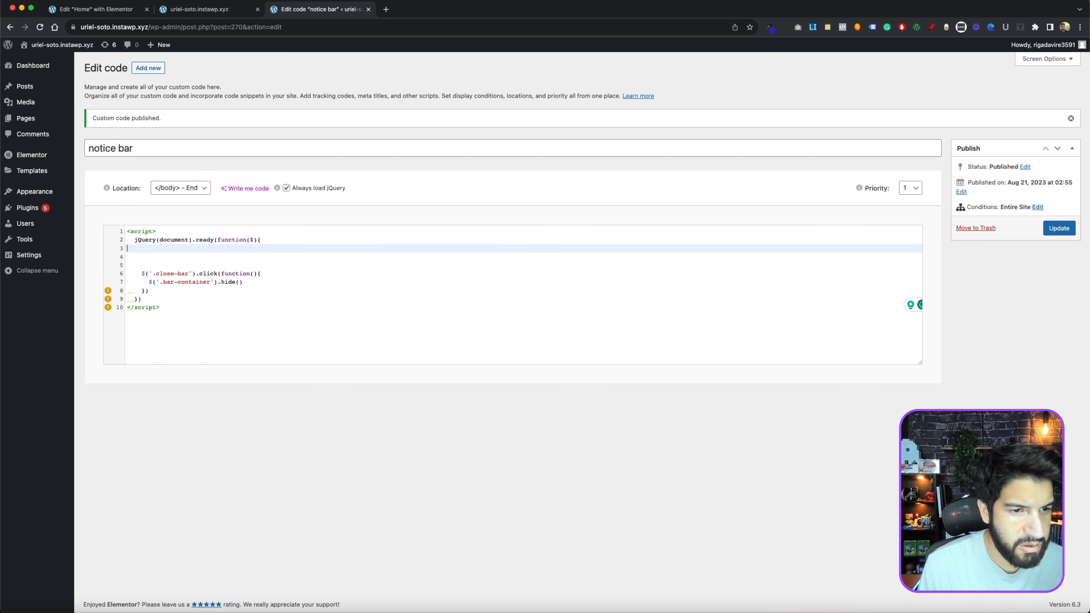
pyautogui.press('BackSpace')
pyautogui.press('Down')
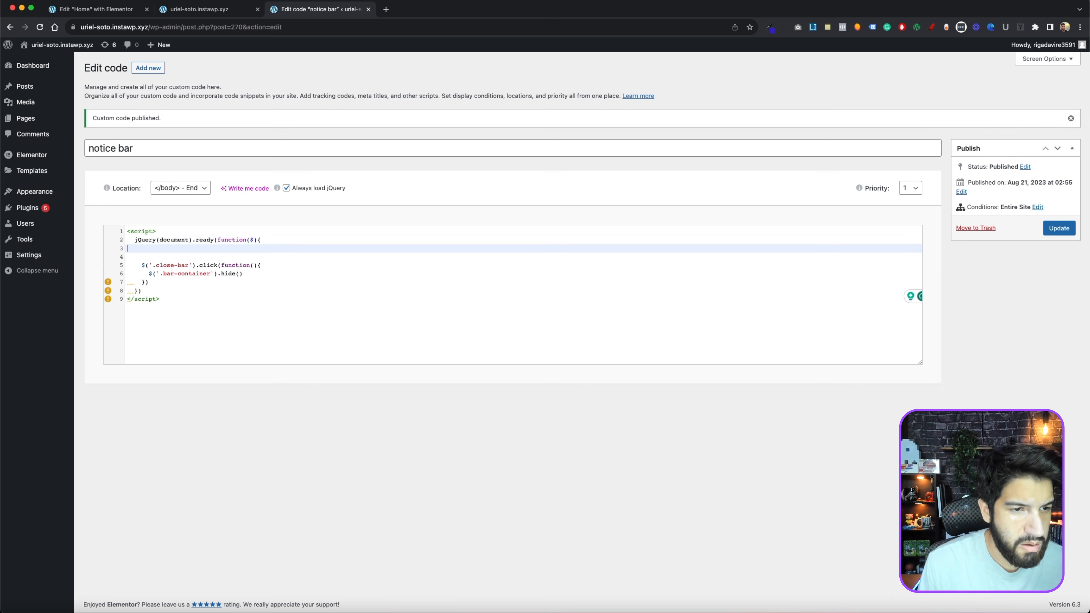
pyautogui.press('BackSpace')
# Step: Add a localStorage.setItem call on a new line below $('.bar-container').hide() inside the close-bar click handler
pyautogui.click(260, 263)
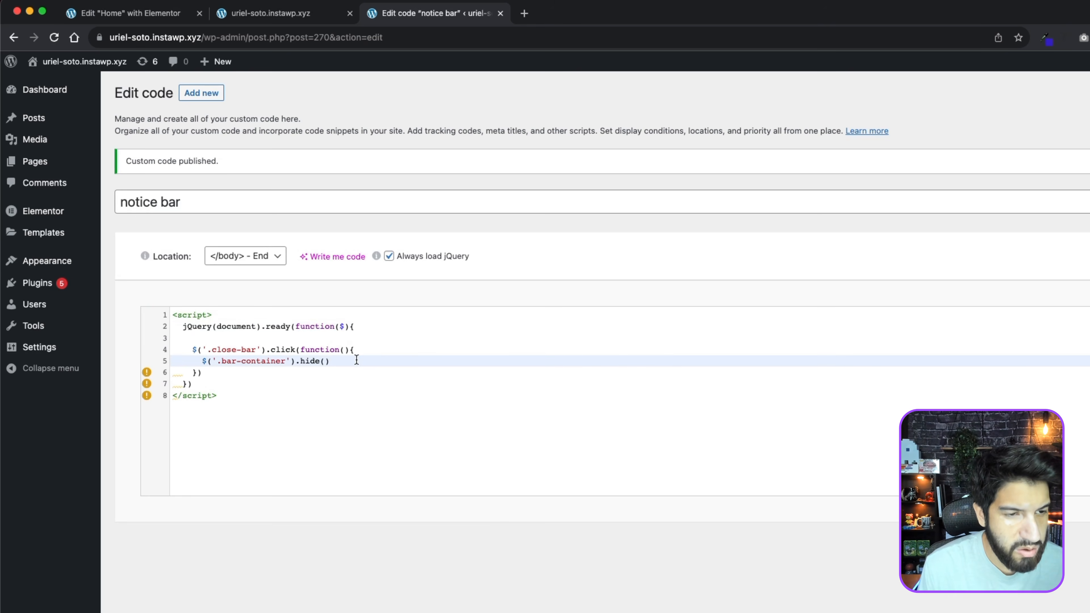
pyautogui.press('Return')
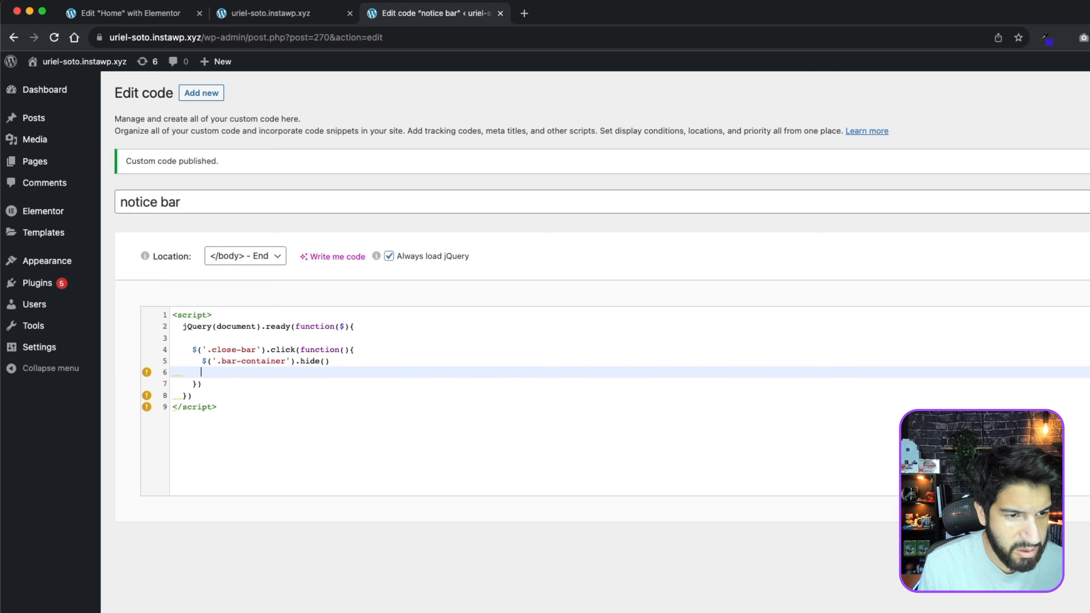
pyautogui.write('local')
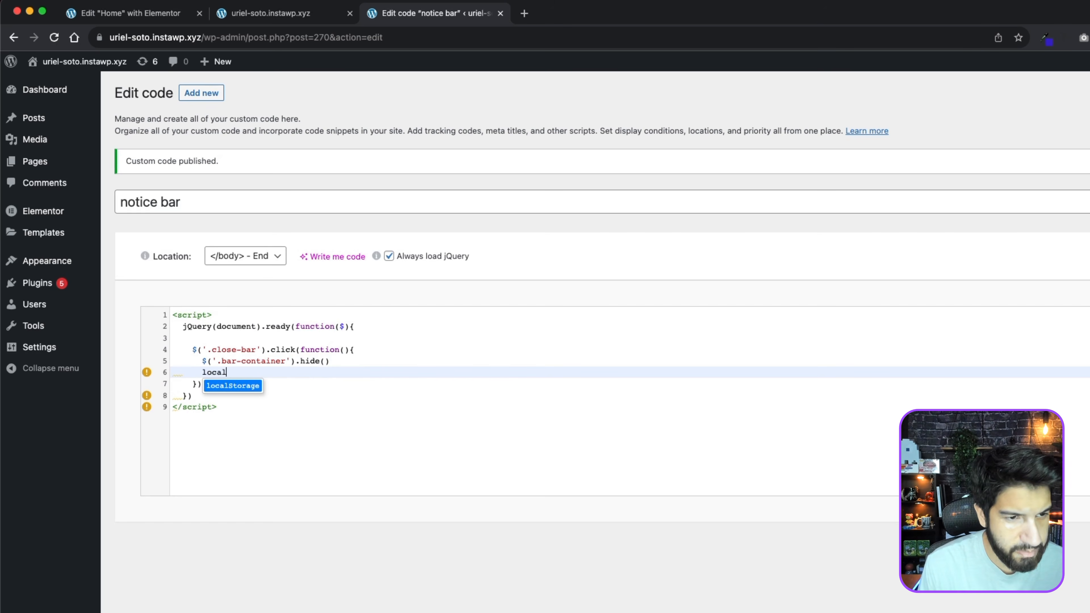
pyautogui.write('Storage.set')
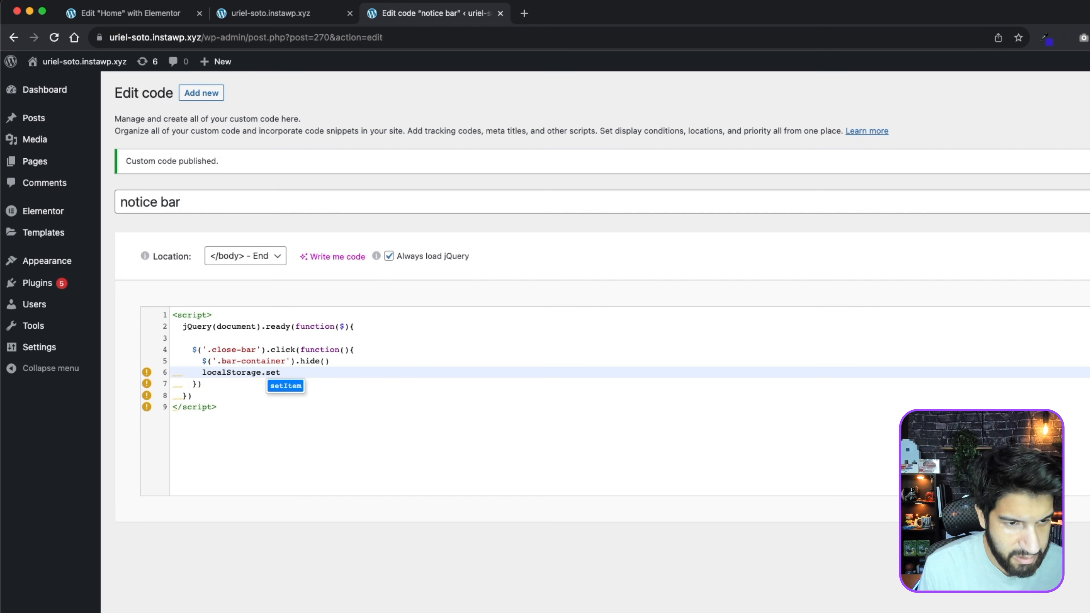
pyautogui.press('Return')
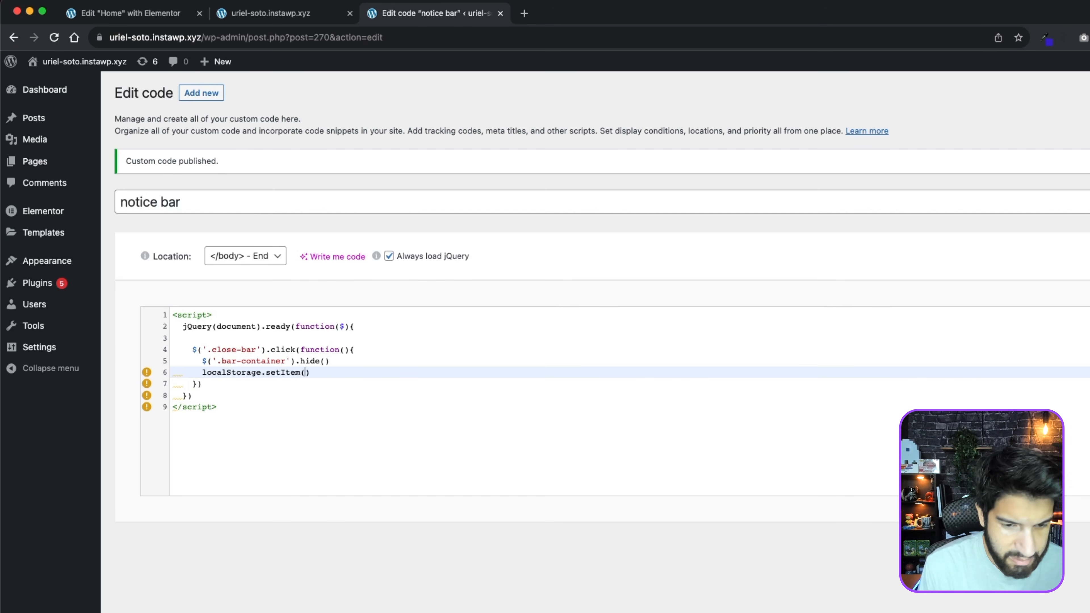
# Step: Give the localStorage.setItem call the key 'noticeBar' and the value 'true', both as quoted strings
pyautogui.write("'")
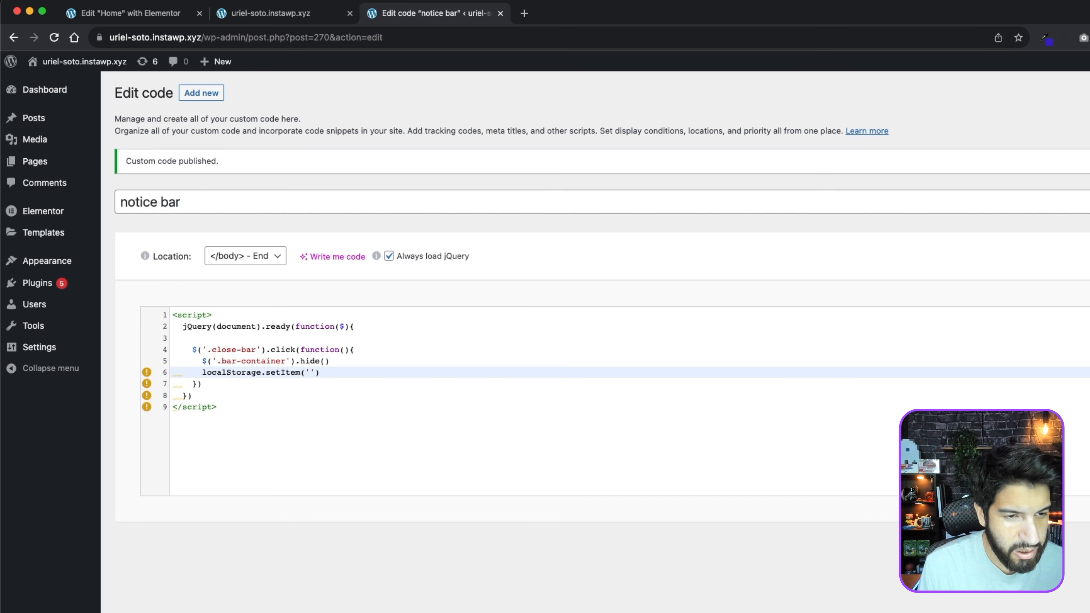
pyautogui.write('not')
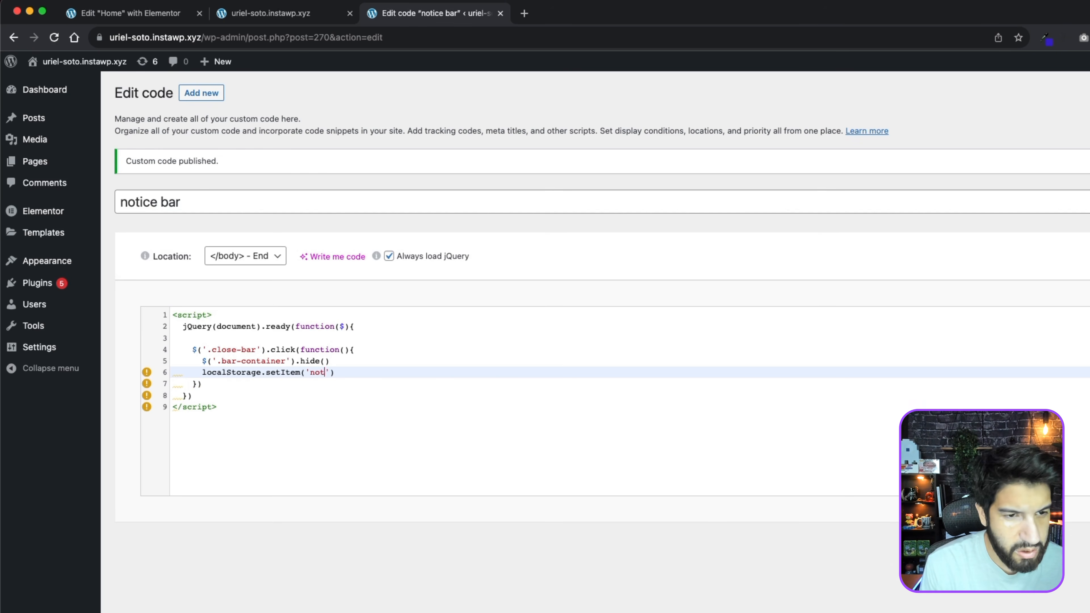
pyautogui.write('ice')
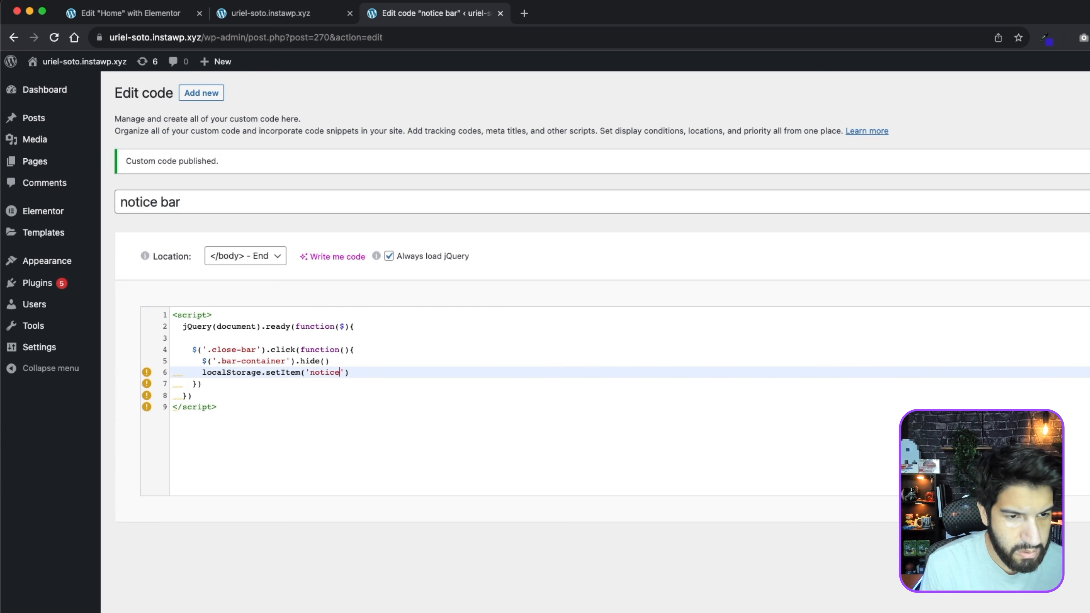
pyautogui.write("Bar'")
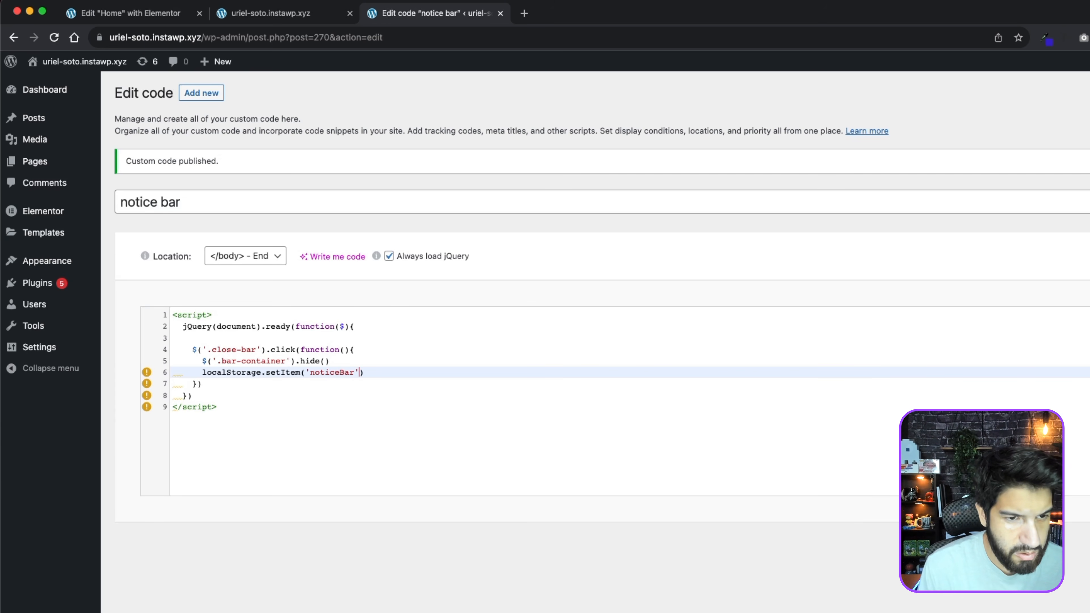
pyautogui.write(',')
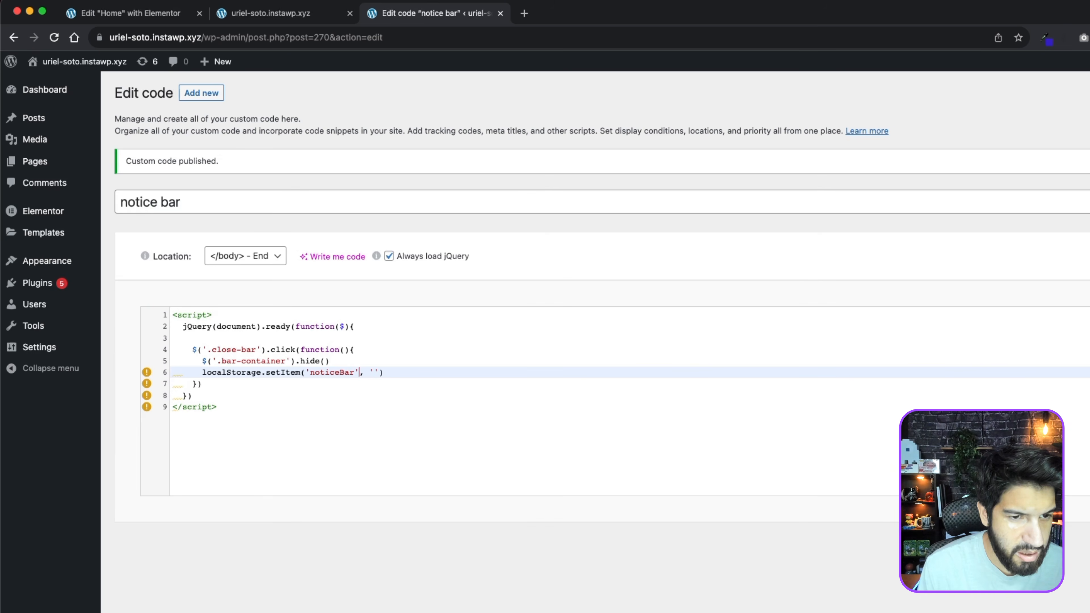
pyautogui.write("'")
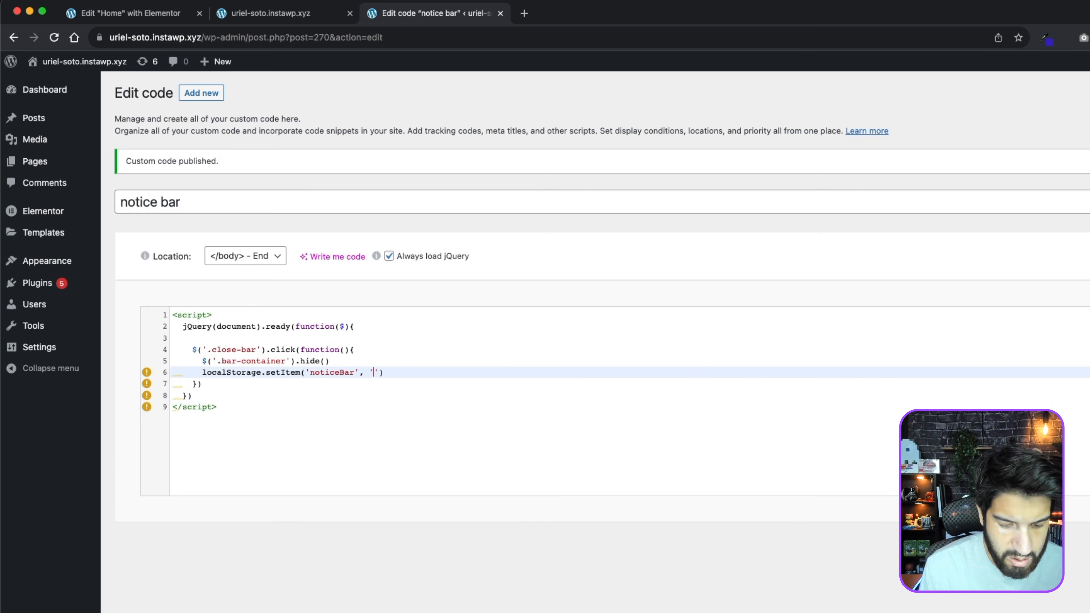
pyautogui.write('true')
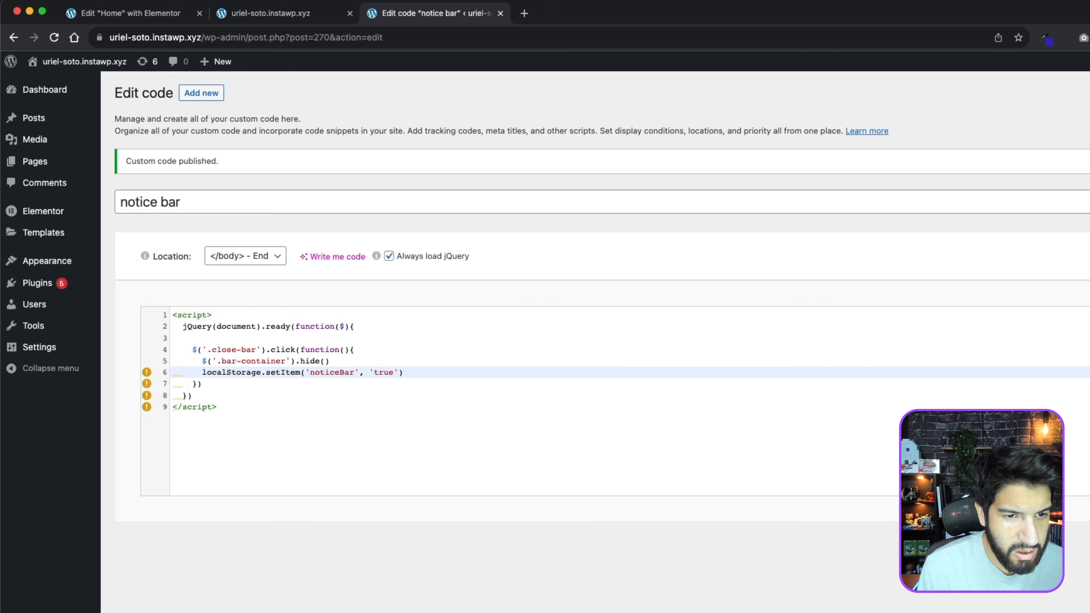
pyautogui.click(373, 372)
pyautogui.press('BackSpace')
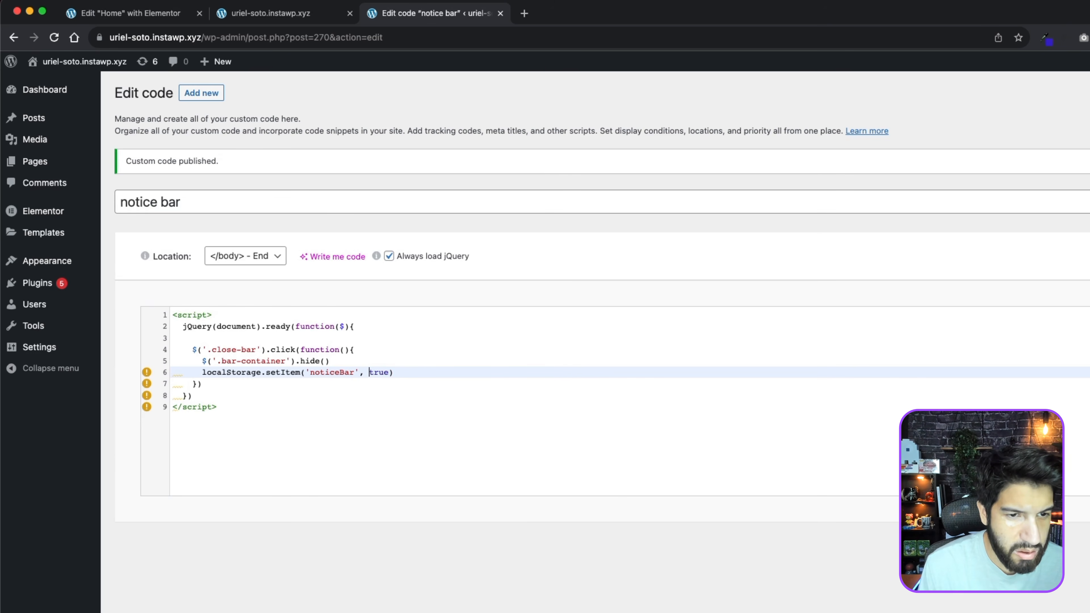
pyautogui.write("'")
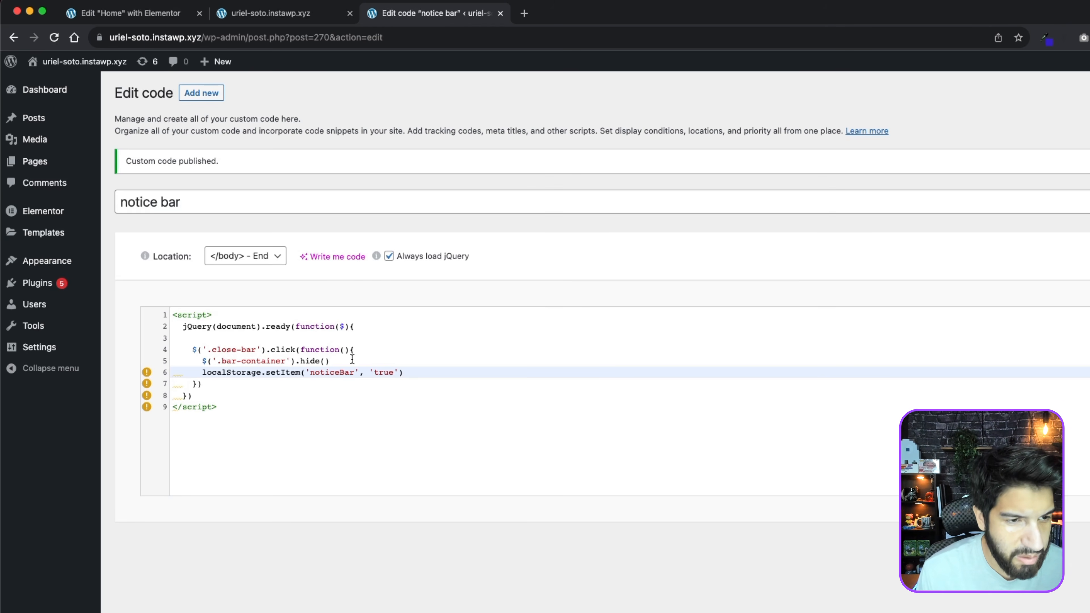
# Step: Update the published notice bar snippet to save the new localStorage line
pyautogui.click(311, 393)
pyautogui.click(306, 384)
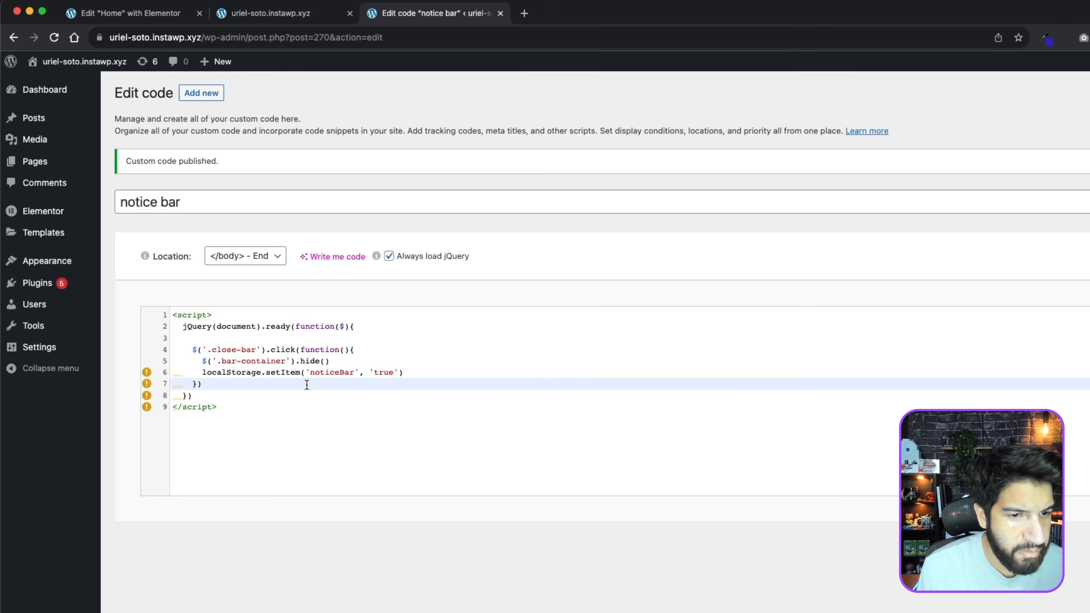
pyautogui.click(221, 388)
pyautogui.click(212, 396)
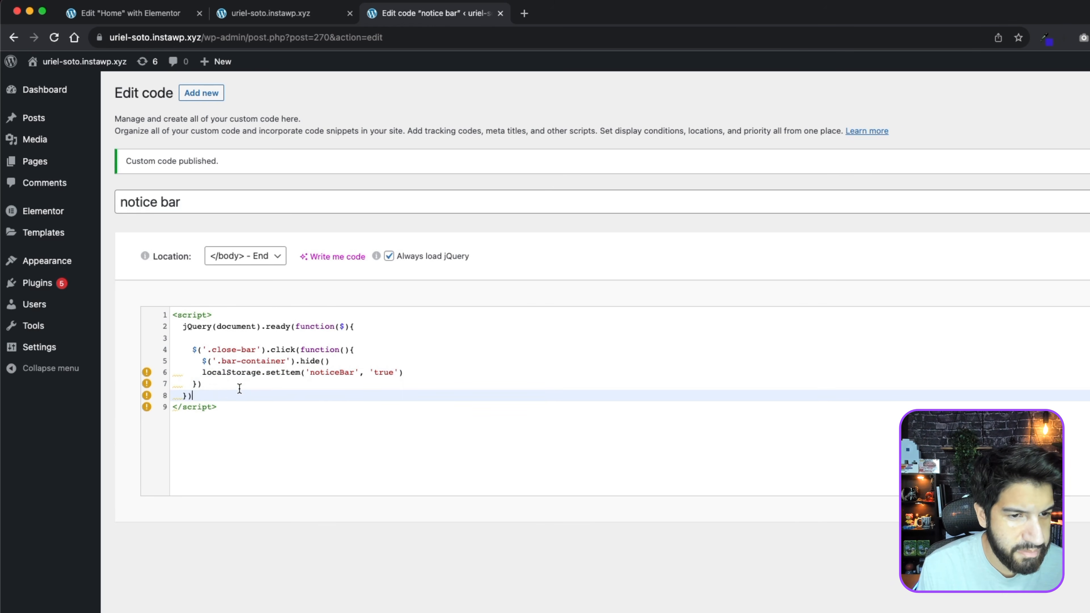
pyautogui.click(239, 387)
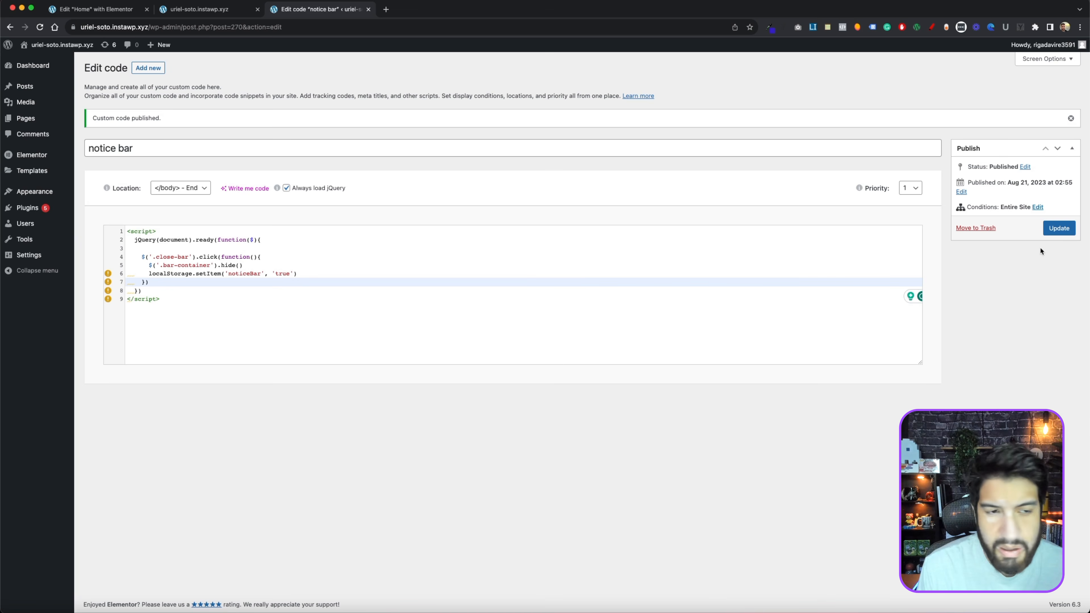
pyautogui.click(1059, 228)
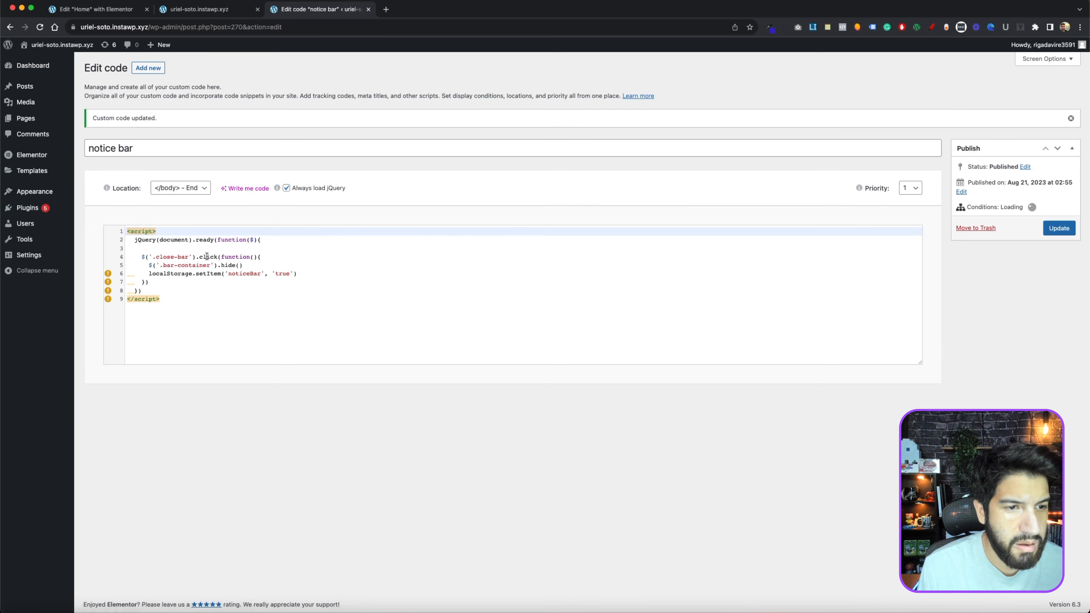
# Step: Switch to the site preview, inspect the page, and show the site's Local Storage entries in the developer tools
pyautogui.click(197, 9)
pyautogui.rightClick(443, 167)
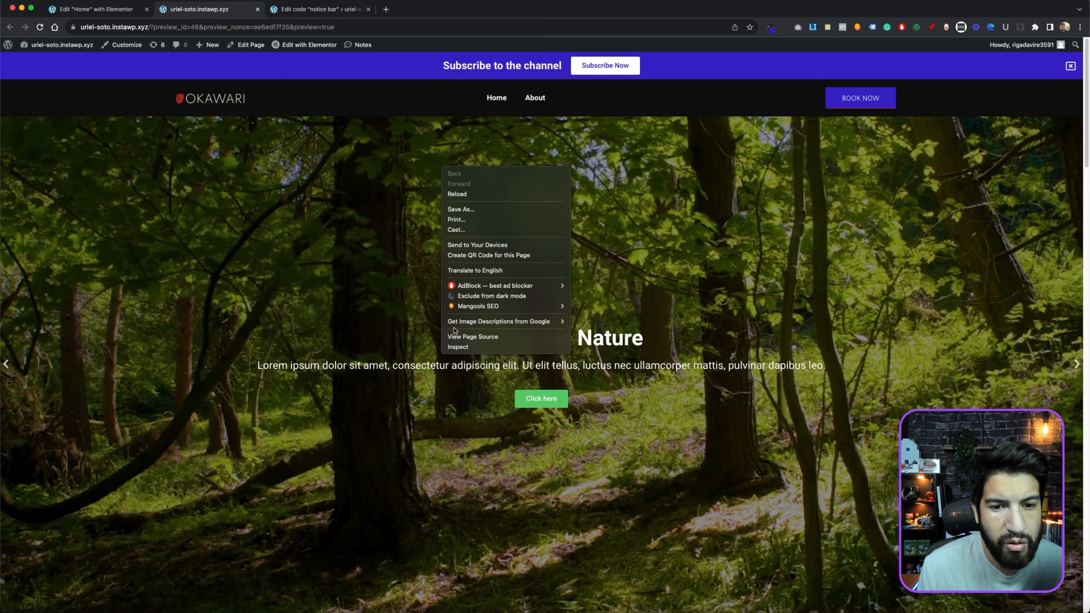
pyautogui.click(459, 348)
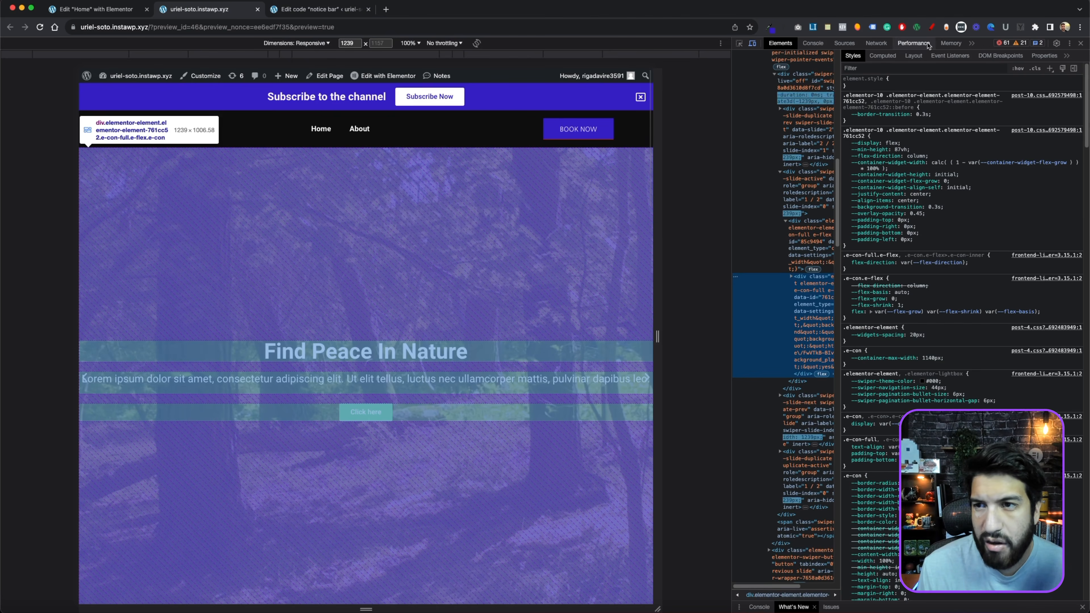
pyautogui.click(972, 43)
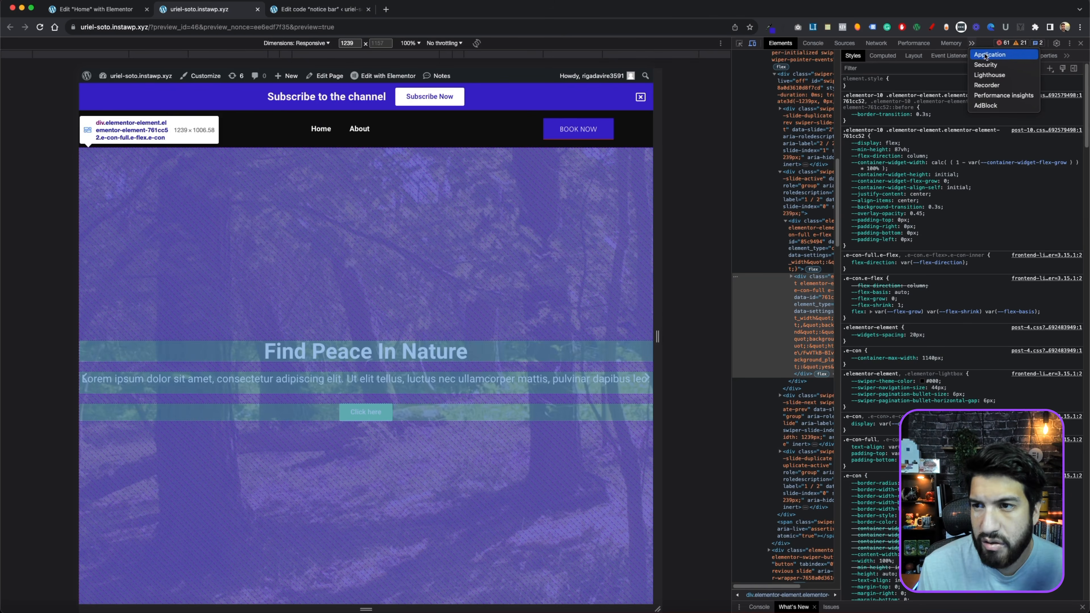
pyautogui.click(989, 54)
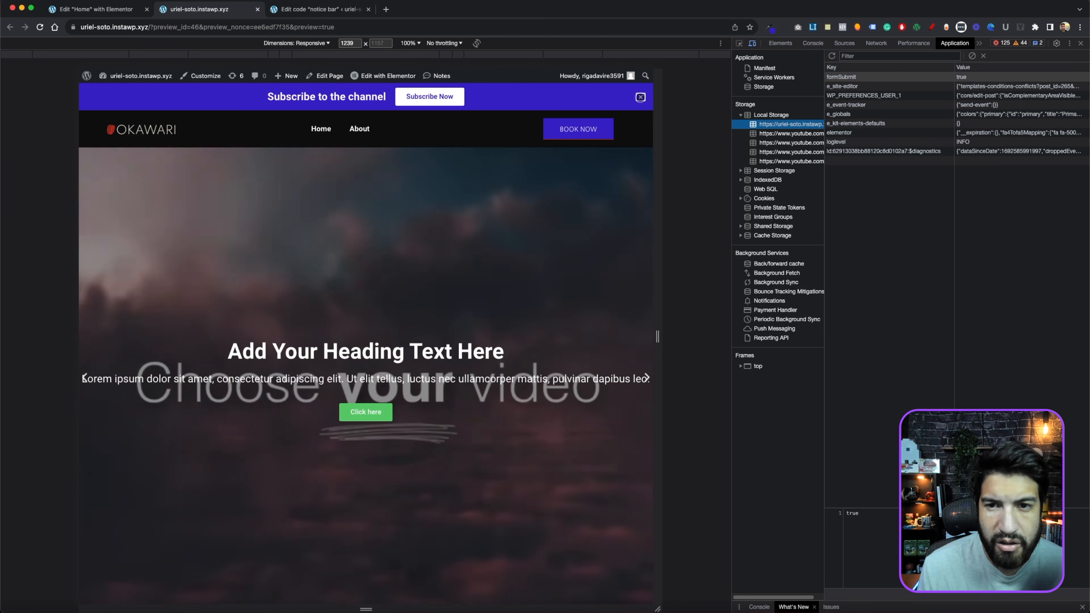
# Step: Test the notification bar's close icon before and after reloading the preview, checking Local Storage for the noticeBar entry
pyautogui.click(640, 97)
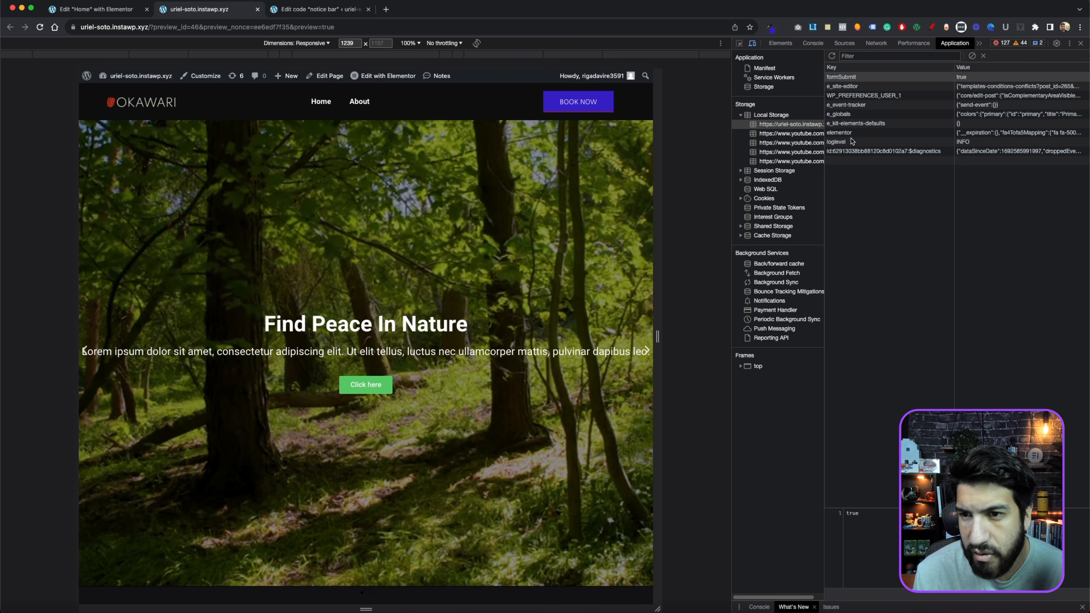
pyautogui.click(39, 27)
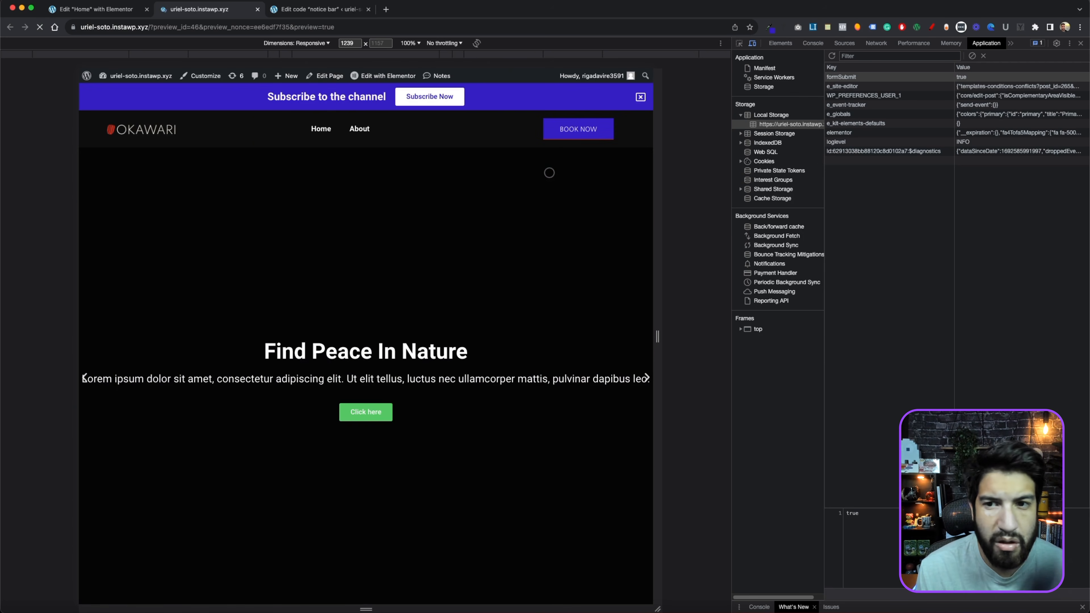
pyautogui.click(640, 98)
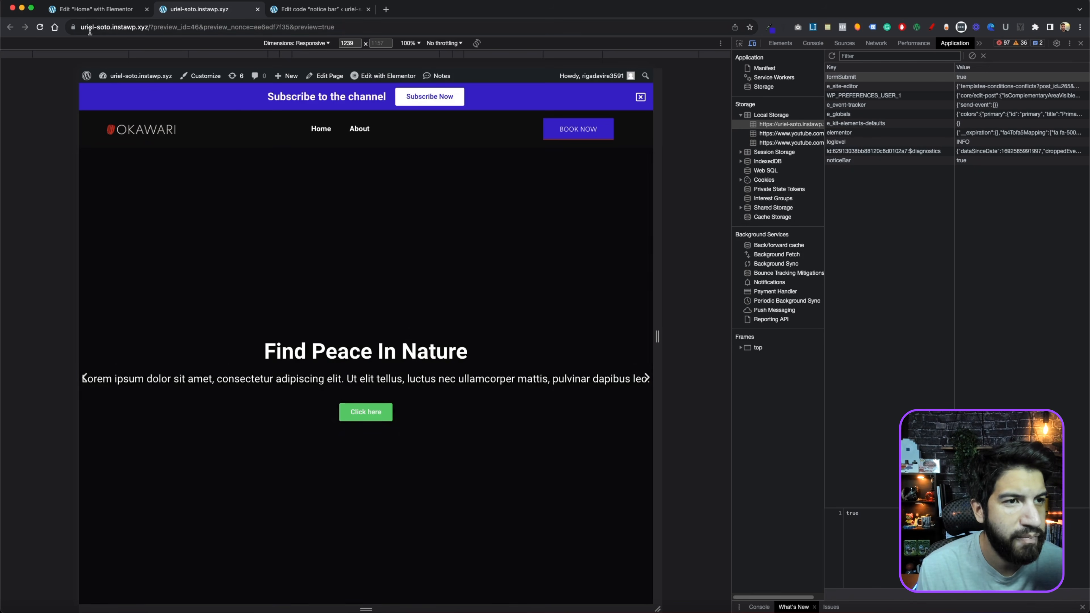
# Step: Return to the notice bar snippet and add localStorage.getItem('noticeBar') on the blank line above the close-bar click handler
pyautogui.click(96, 9)
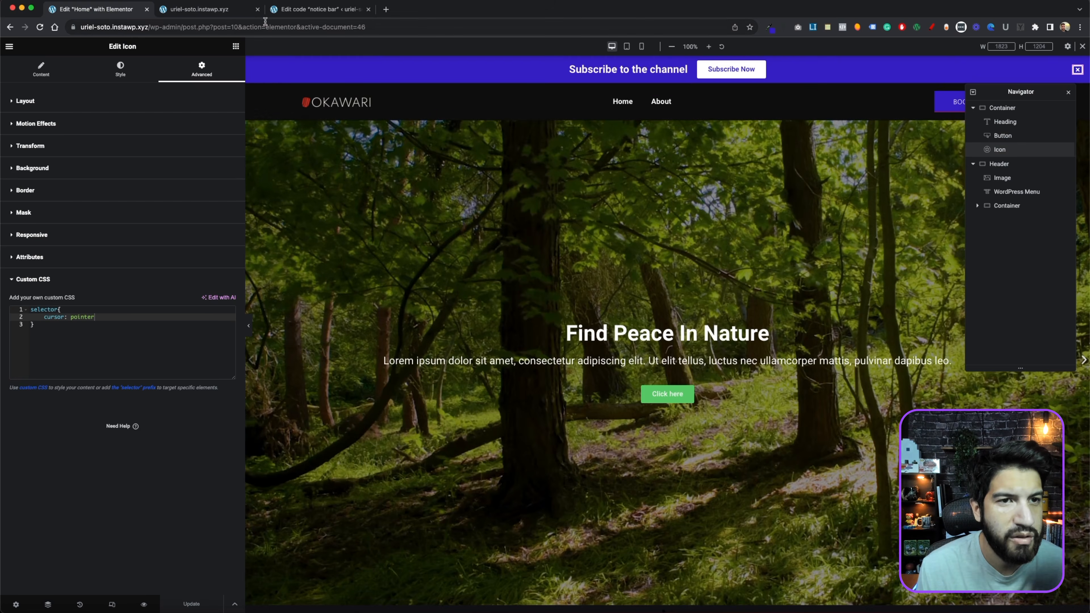
pyautogui.click(318, 9)
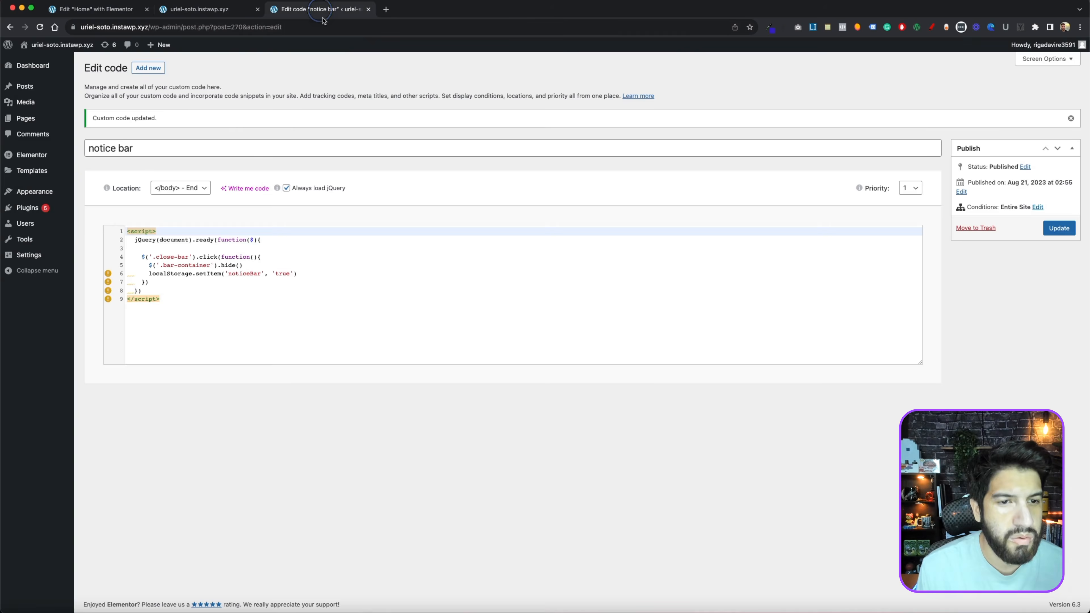
pyautogui.click(282, 244)
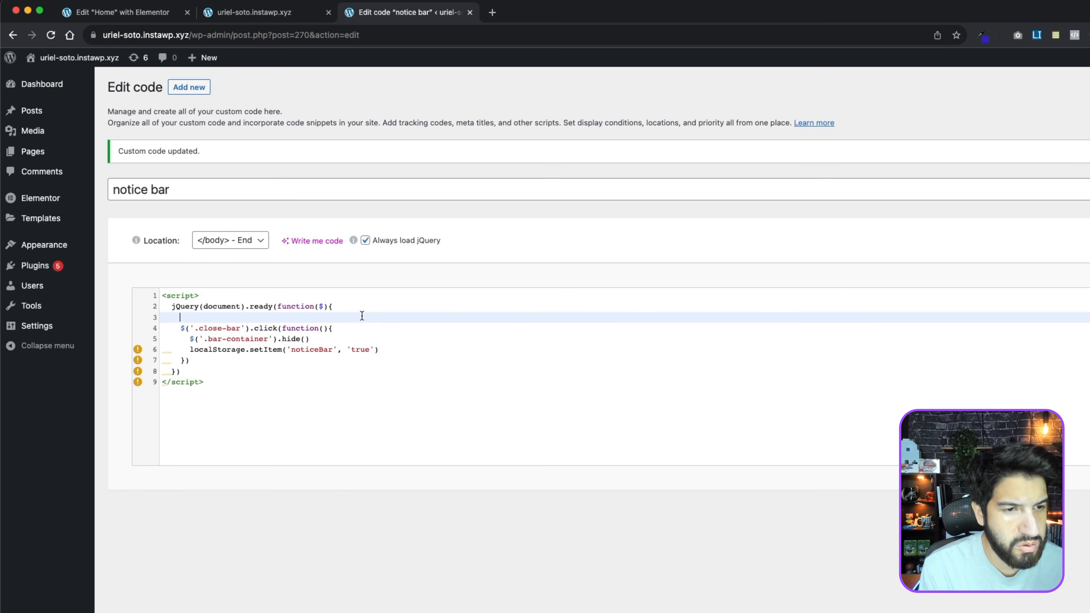
pyautogui.write('lo')
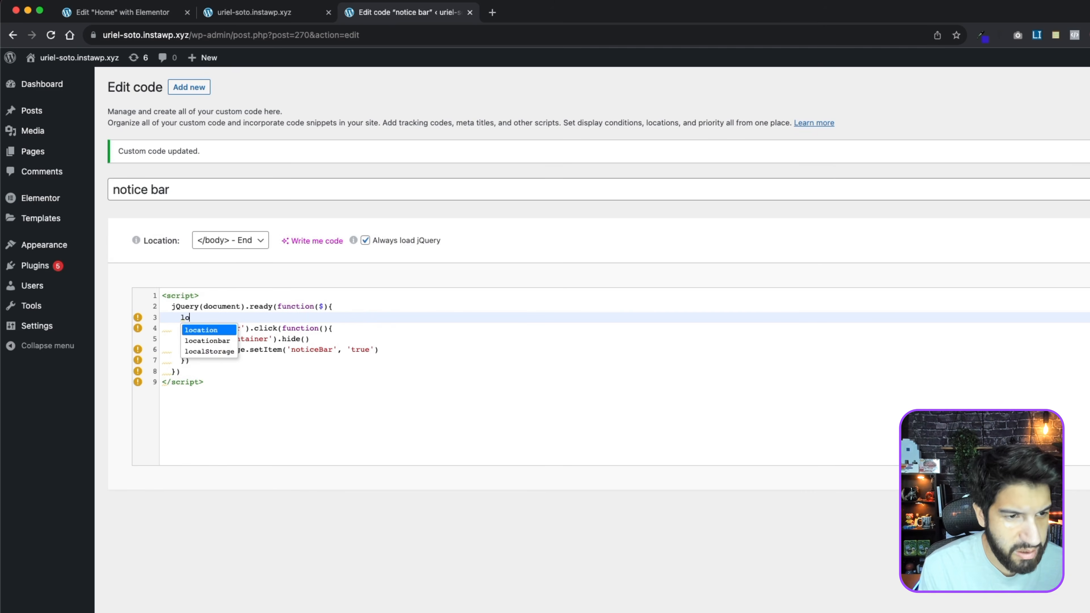
pyautogui.write('ca')
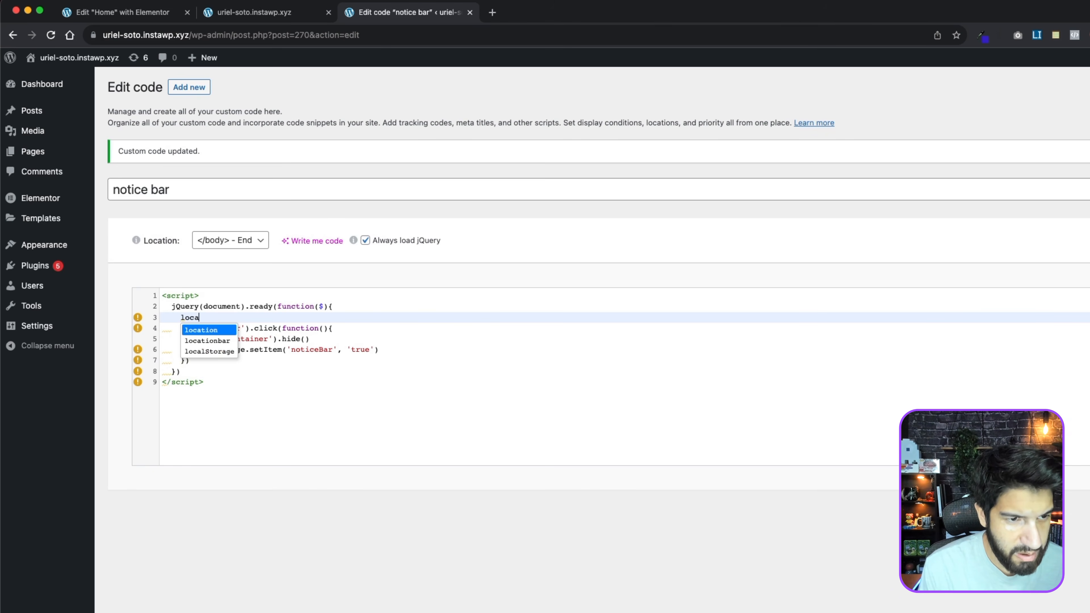
pyautogui.write('l')
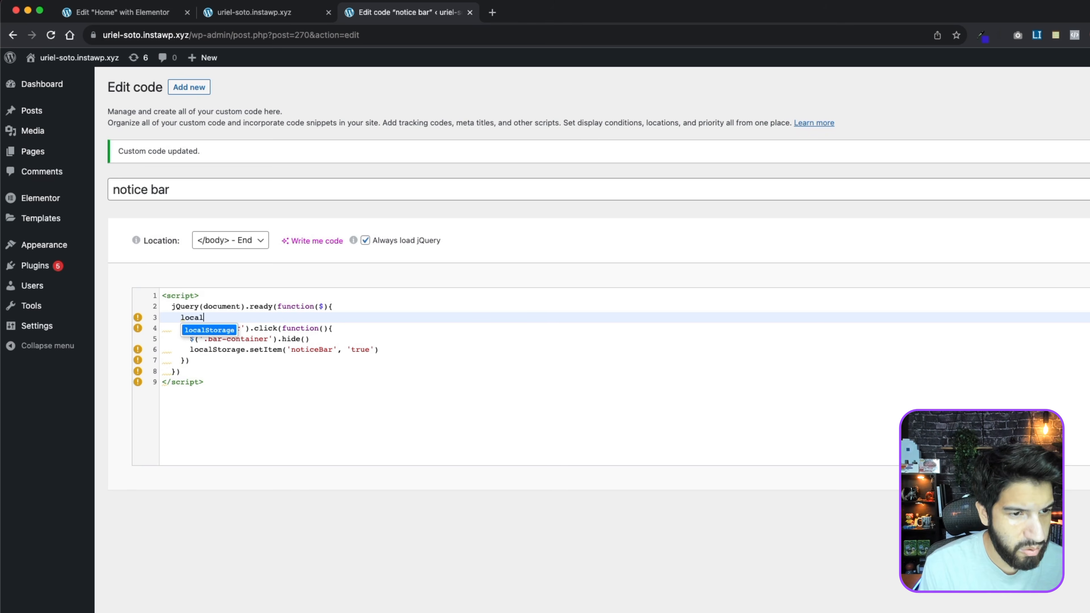
pyautogui.press('Return')
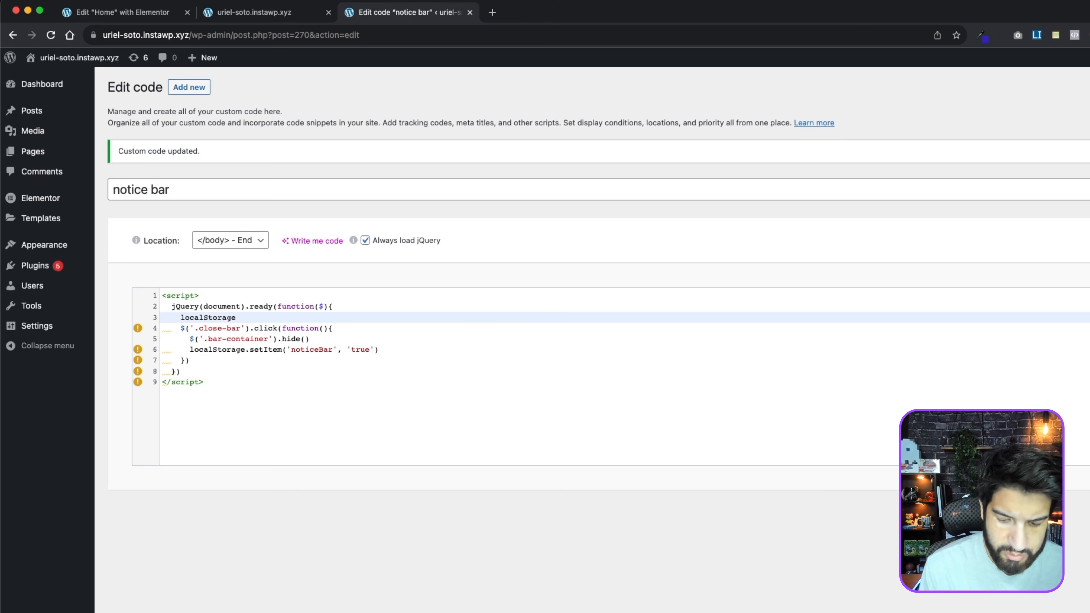
pyautogui.write('.get')
pyautogui.press('Return')
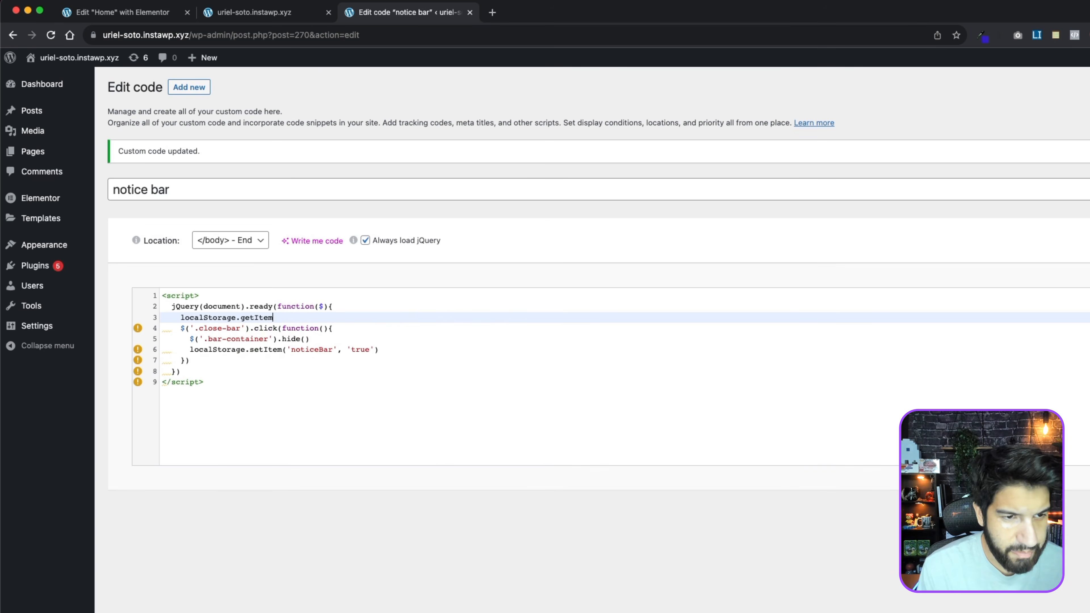
pyautogui.write('()')
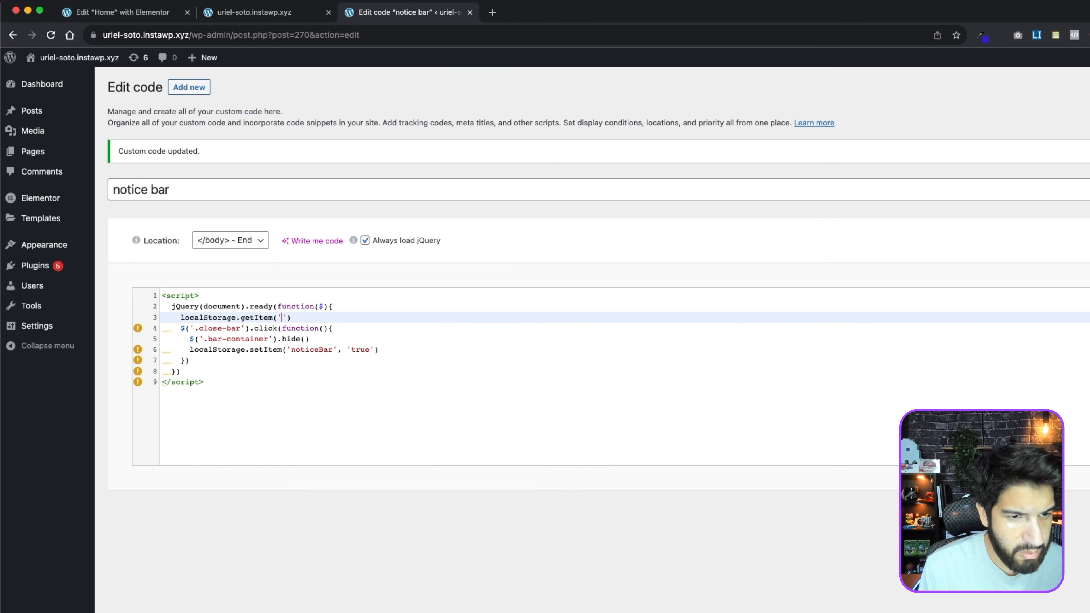
pyautogui.write('noti')
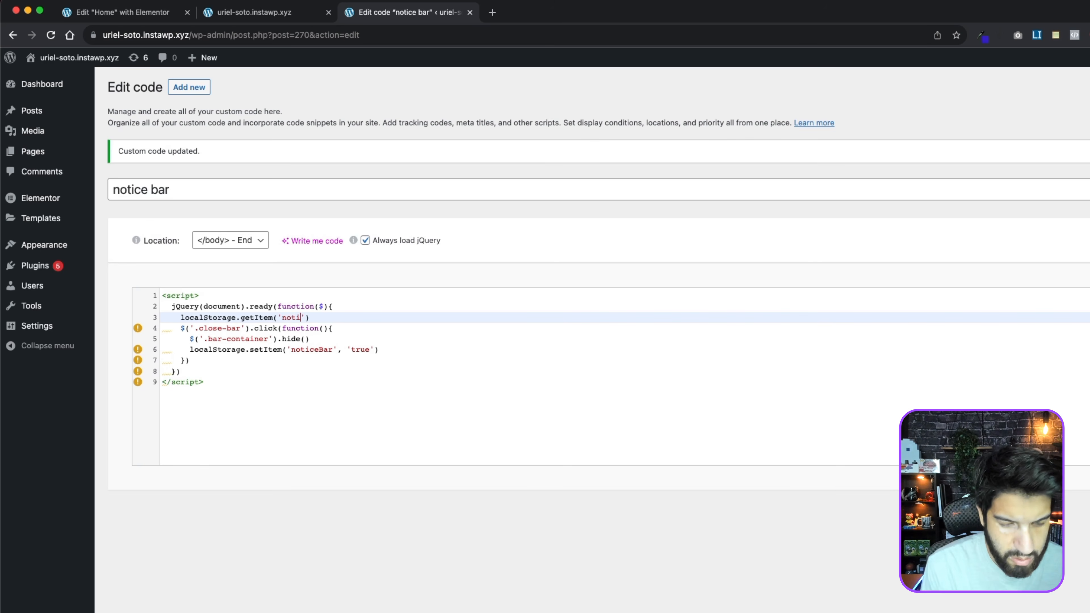
pyautogui.write('ceBar')
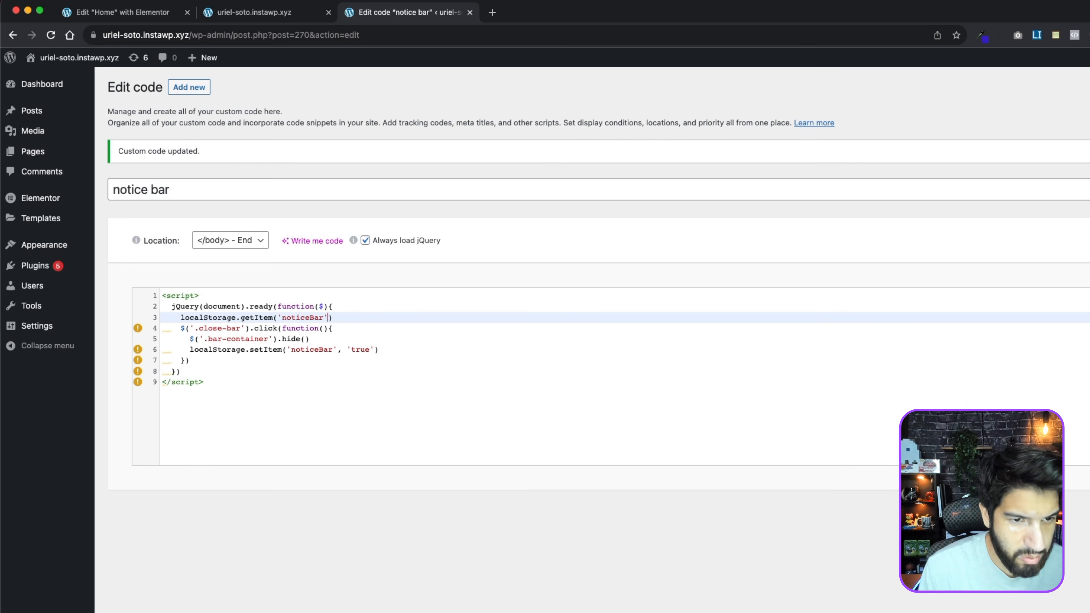
# Step: Add blank lines below the getItem call and begin an if statement above the click handler
pyautogui.press('Return')
pyautogui.press('Return')
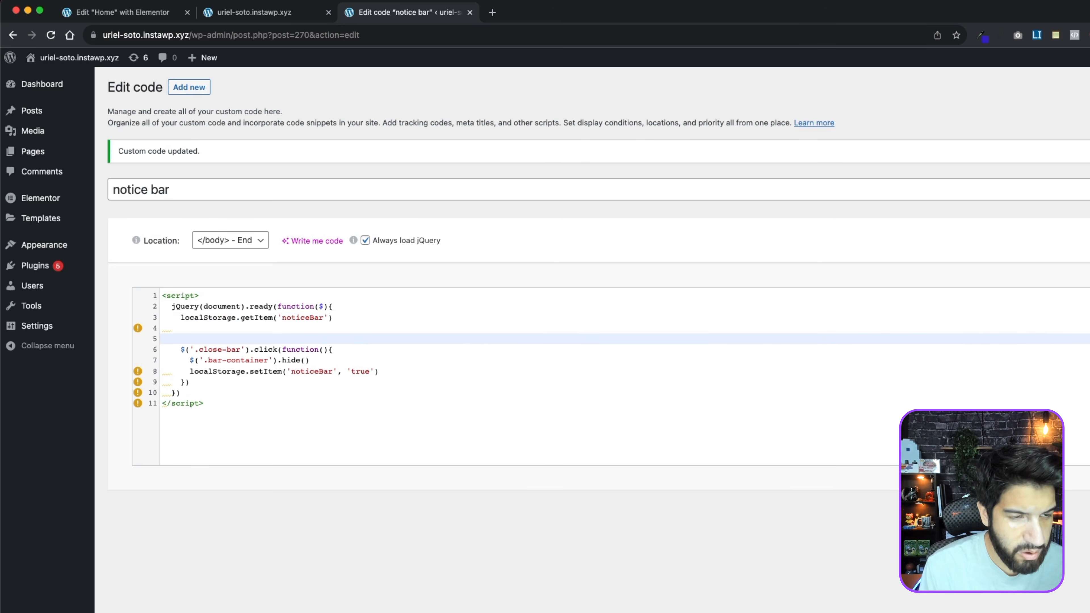
pyautogui.press('Up')
pyautogui.press('Return')
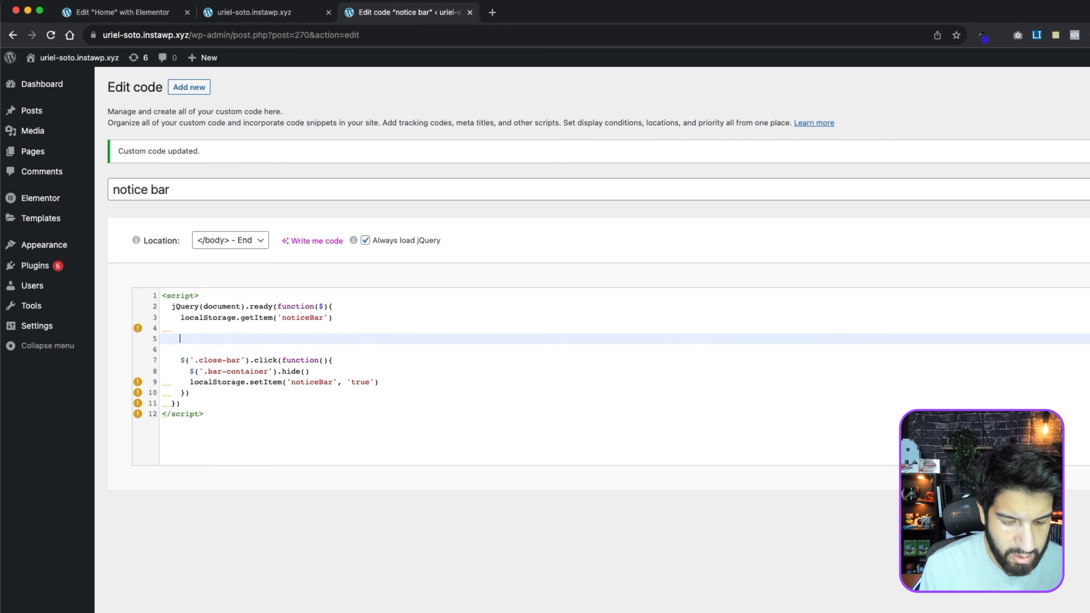
pyautogui.write('if')
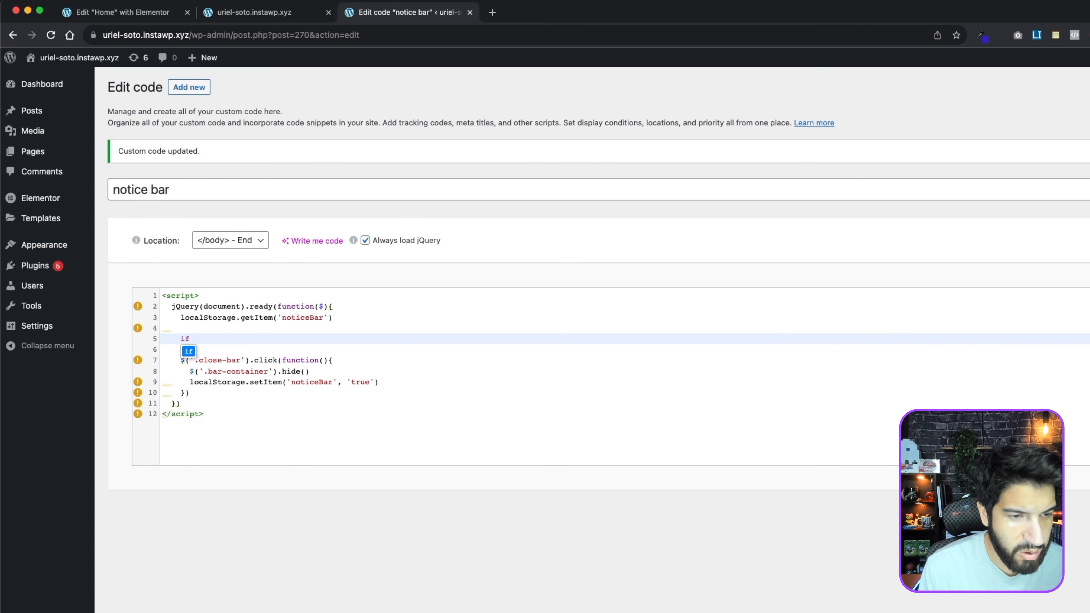
# Step: Assign the localStorage.getItem call to a constant named noticeBar
pyautogui.click(255, 310)
pyautogui.click(180, 318)
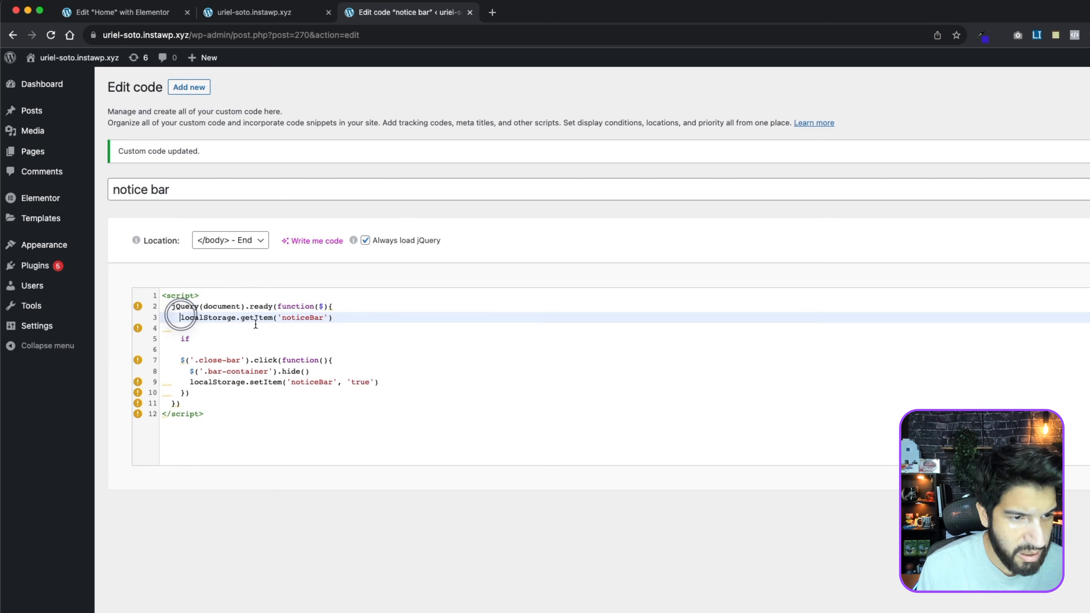
pyautogui.write('const ba')
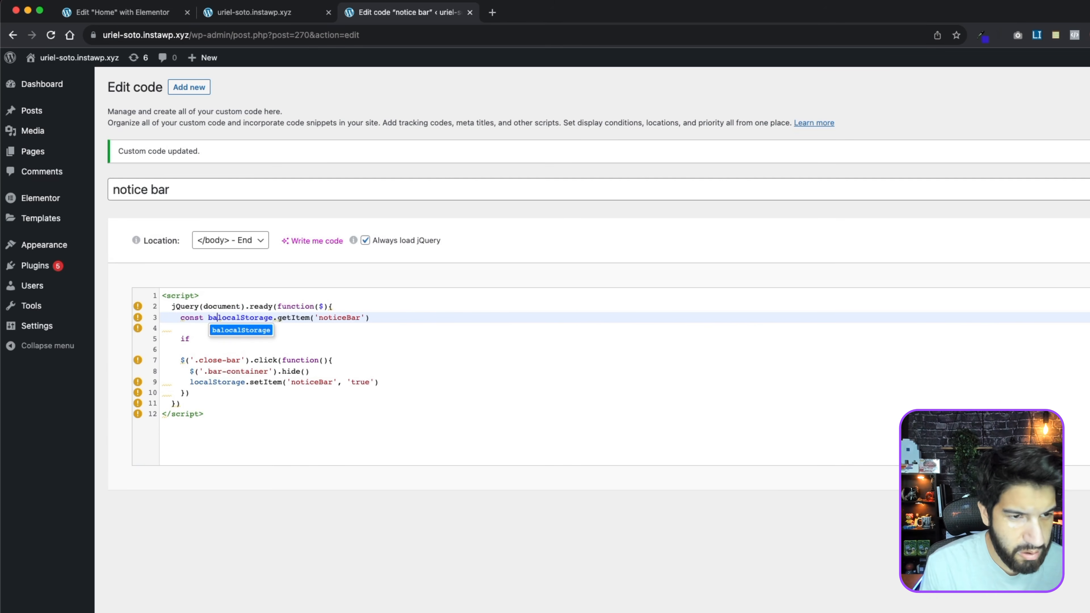
pyautogui.press('BackSpace')
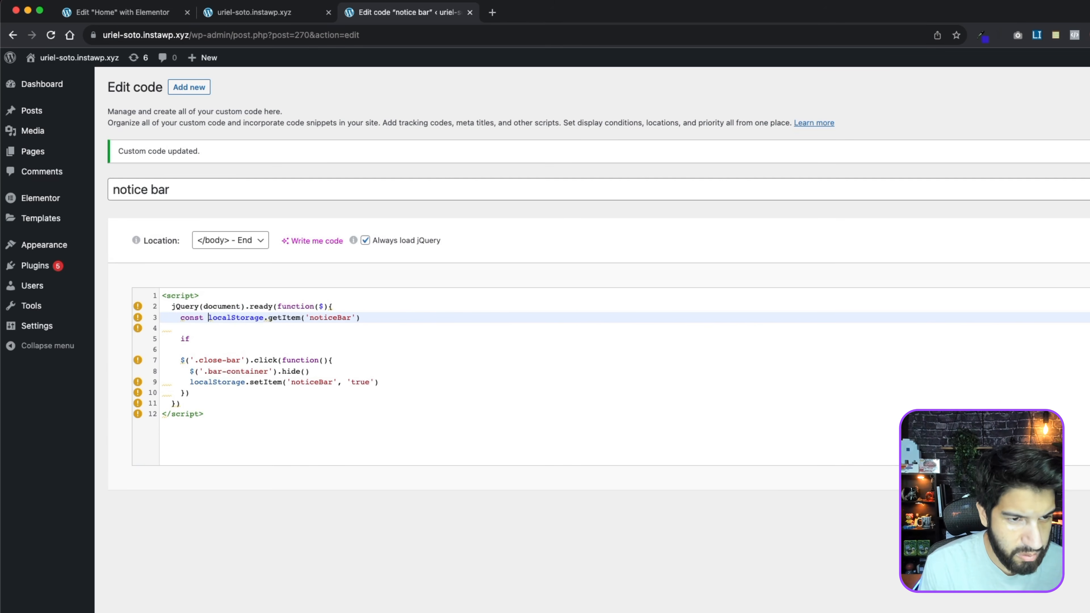
pyautogui.write('notice')
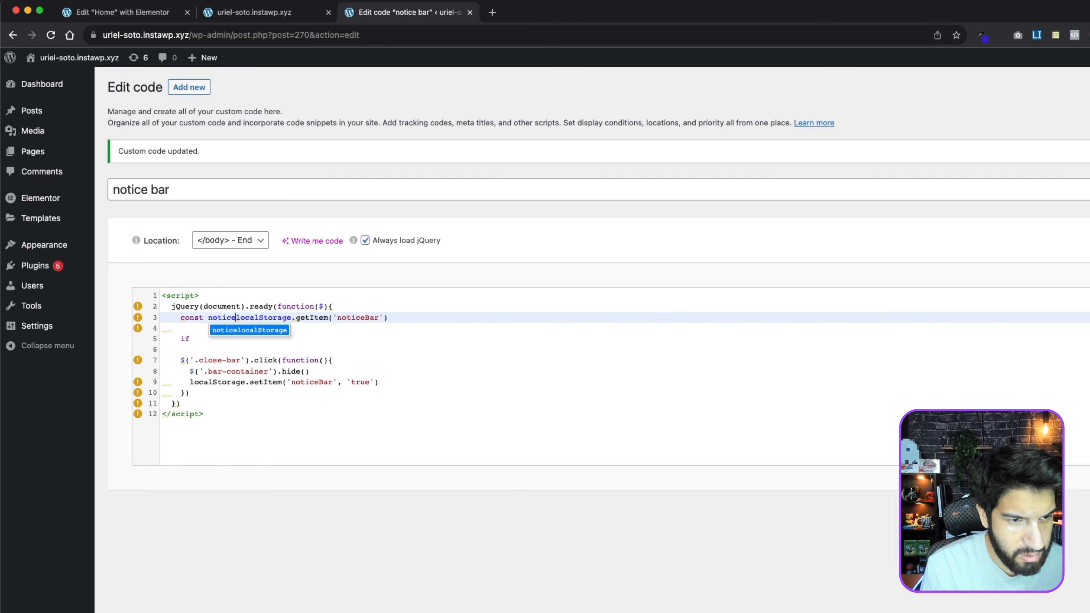
pyautogui.write('Bar')
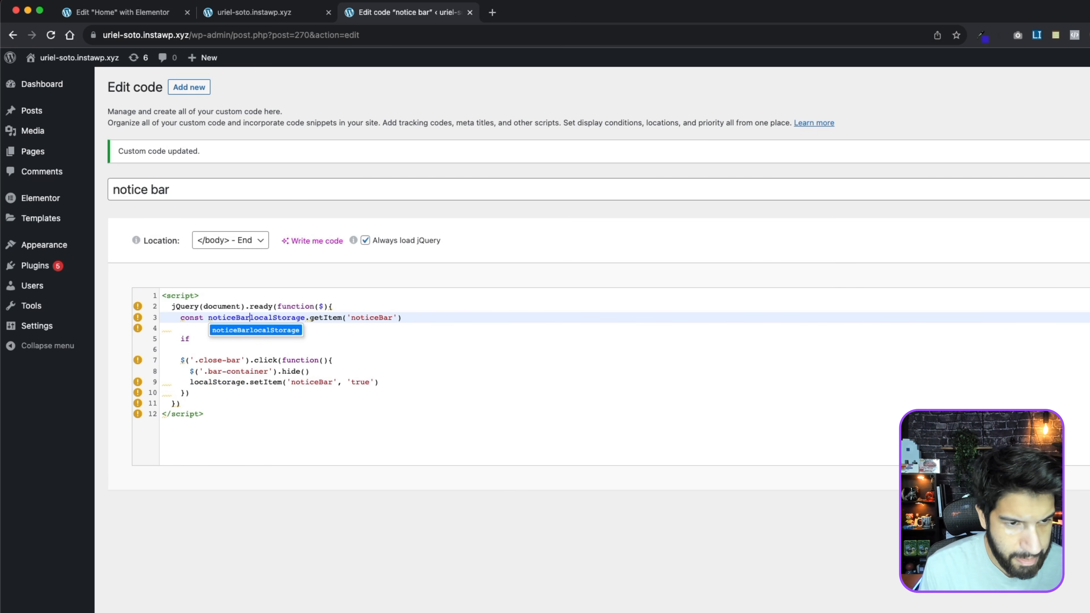
pyautogui.write(' =')
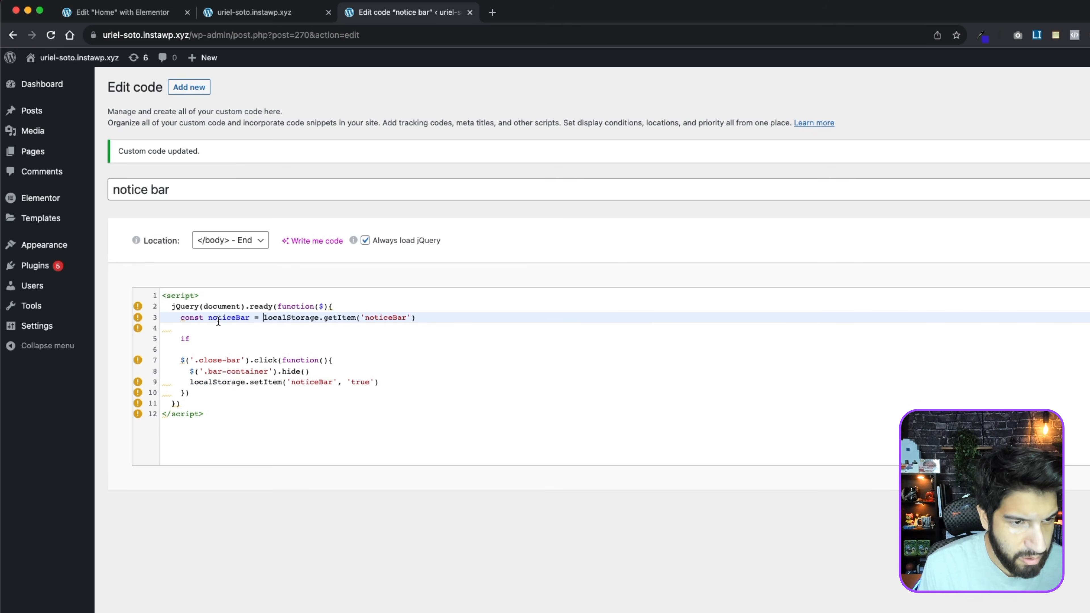
# Step: Complete the if statement with noticeBar as its condition and an empty multi-line body in braces
pyautogui.doubleClick(220, 319)
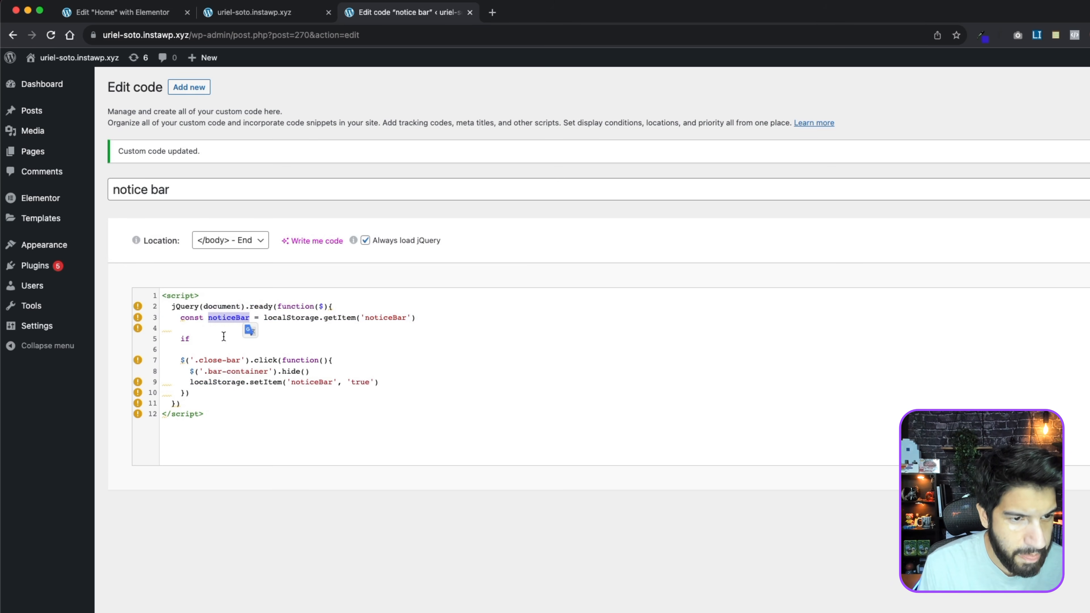
pyautogui.click(197, 338)
pyautogui.write('(){')
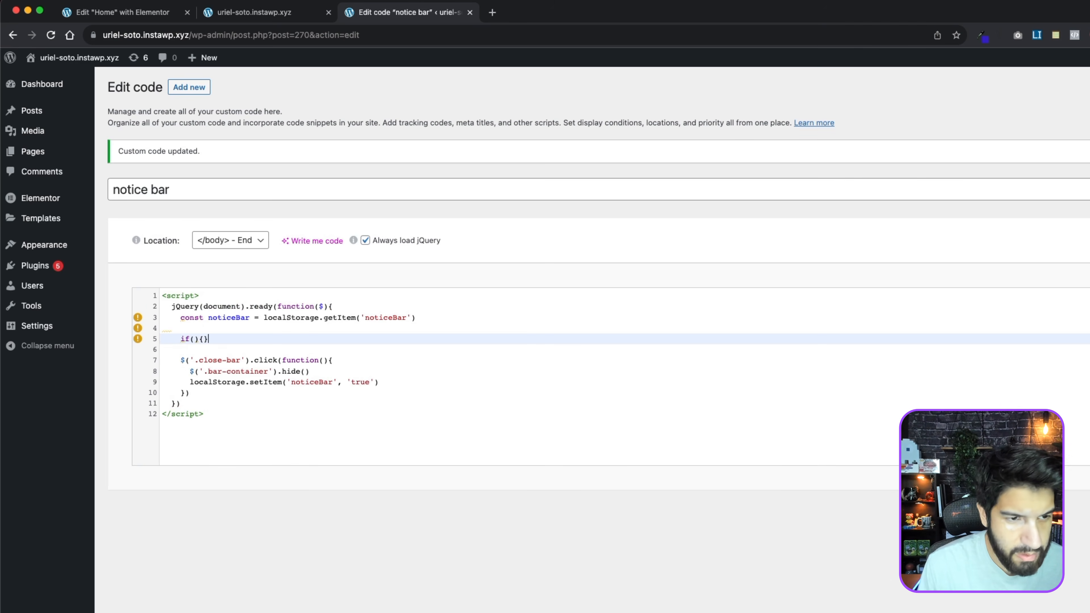
pyautogui.press('Return')
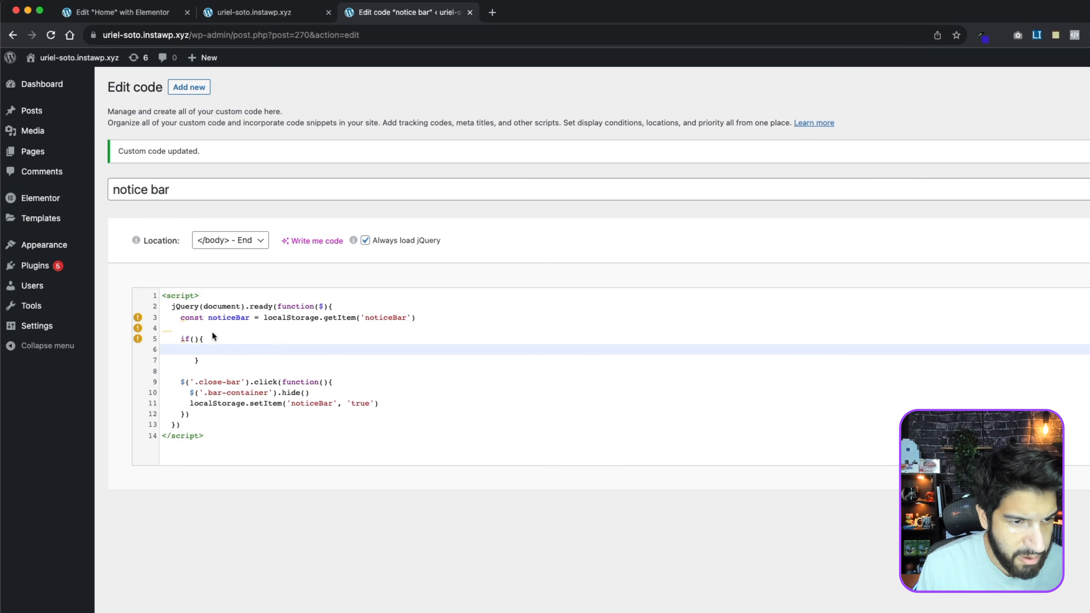
pyautogui.click(192, 339)
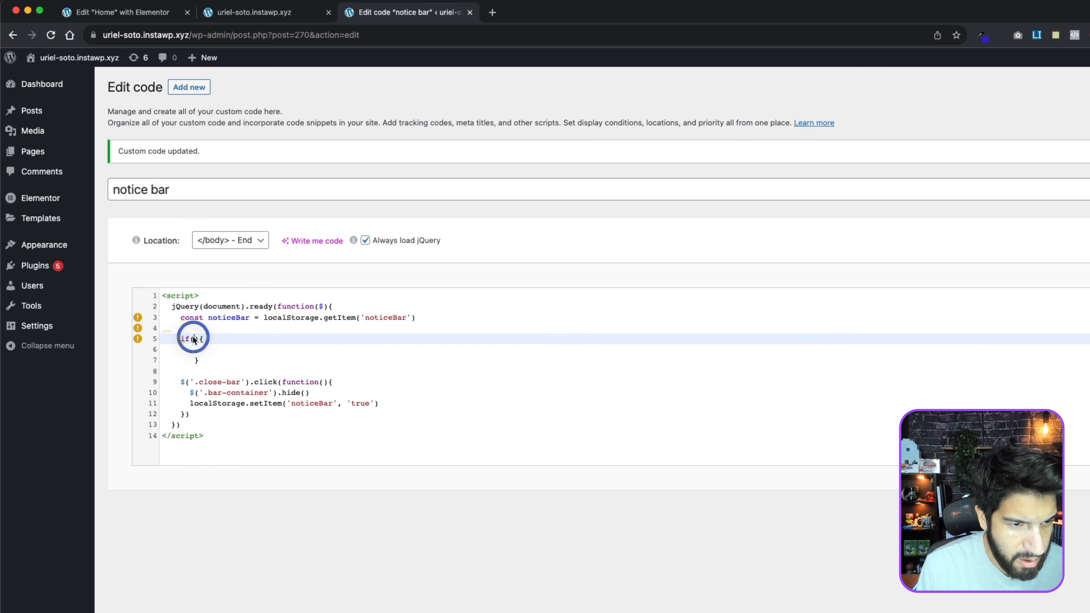
pyautogui.write('noticeBar')
pyautogui.click(252, 347)
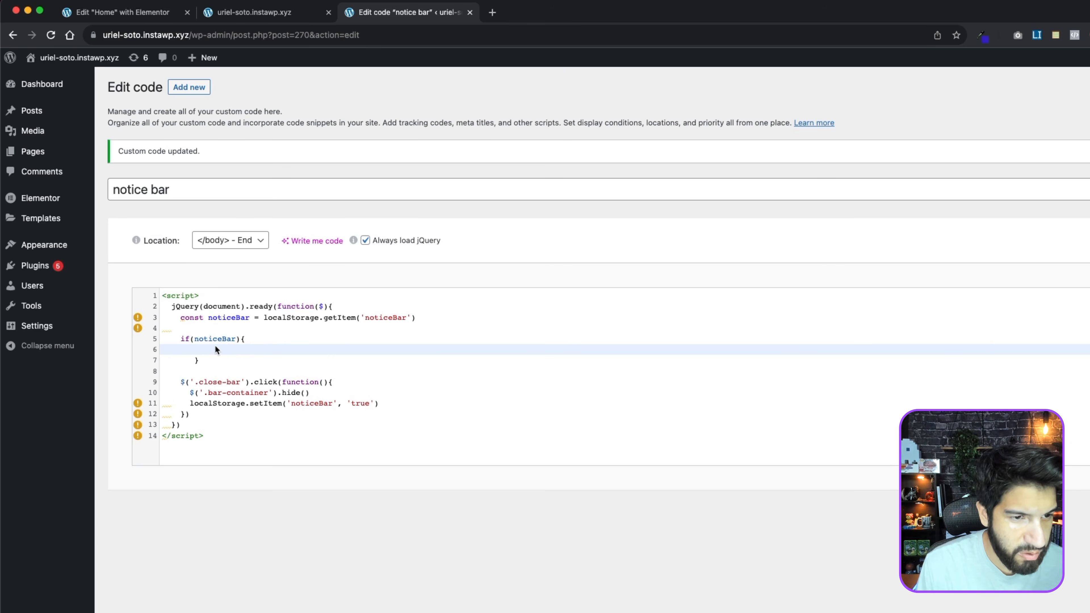
# Step: Copy the $('.bar-container').hide() line from the click handler into the if block's body
pyautogui.click(189, 403)
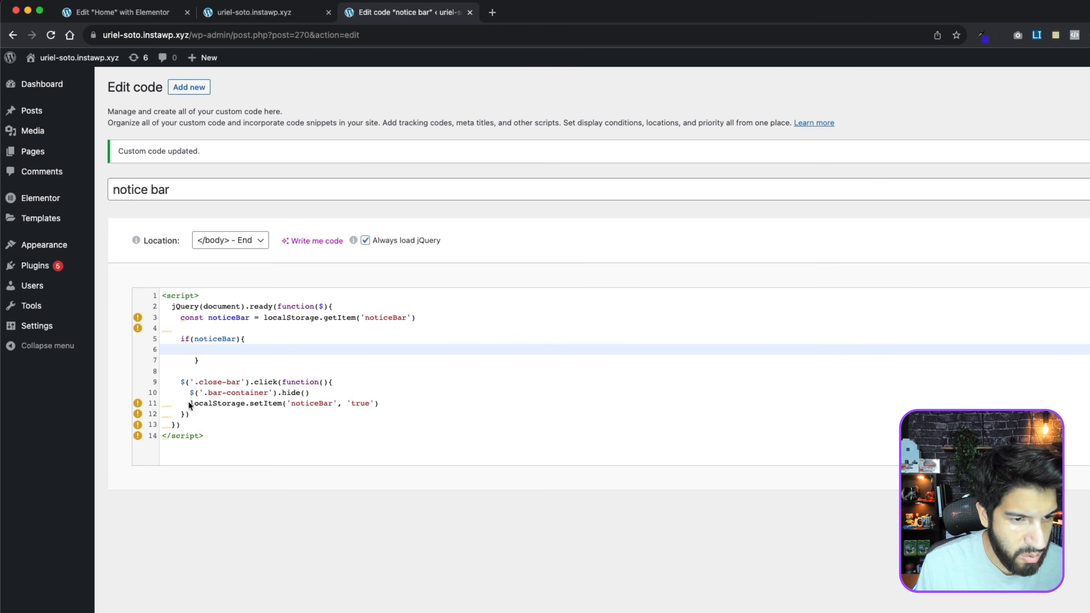
pyautogui.moveTo(188, 392); pyautogui.dragTo(321, 390)
pyautogui.press('super+c')
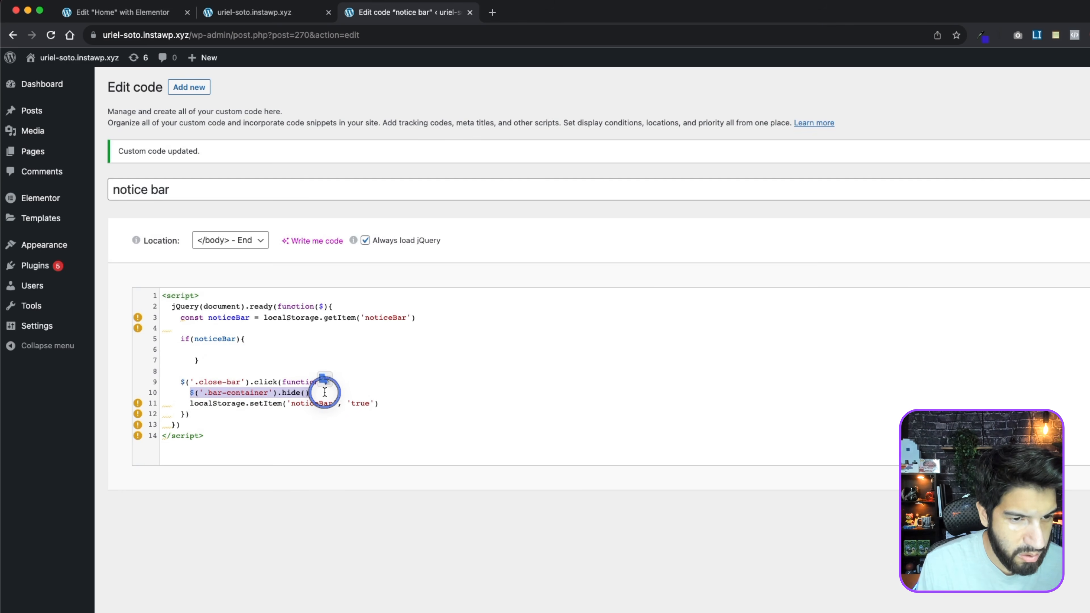
pyautogui.click(210, 349)
pyautogui.press('super+v')
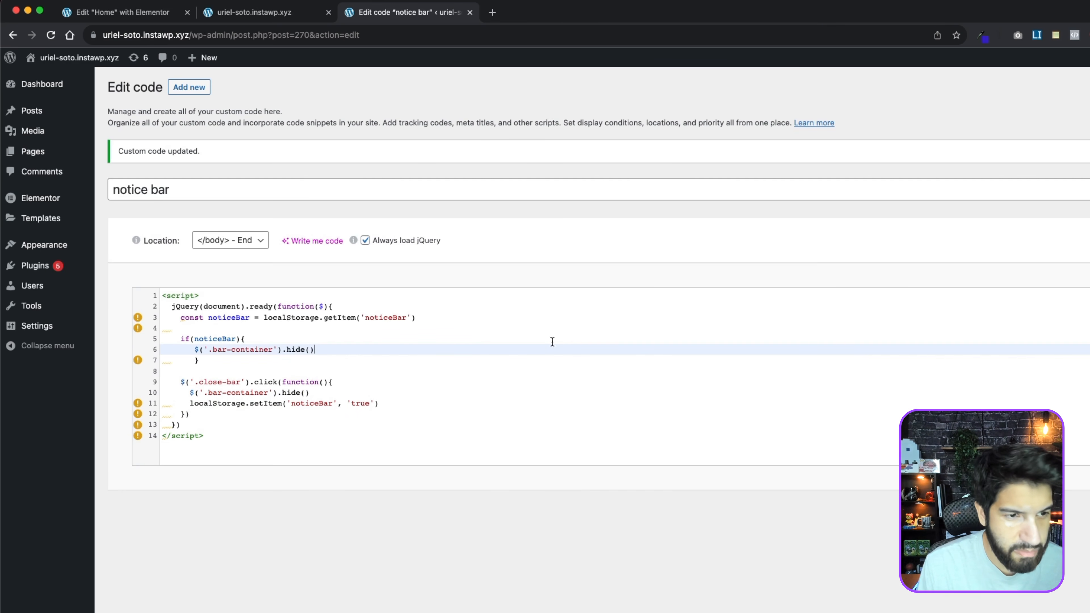
# Step: Update the notice bar snippet and reload the site preview to check the dismissed bar, closing the developer tools
pyautogui.click(1065, 225)
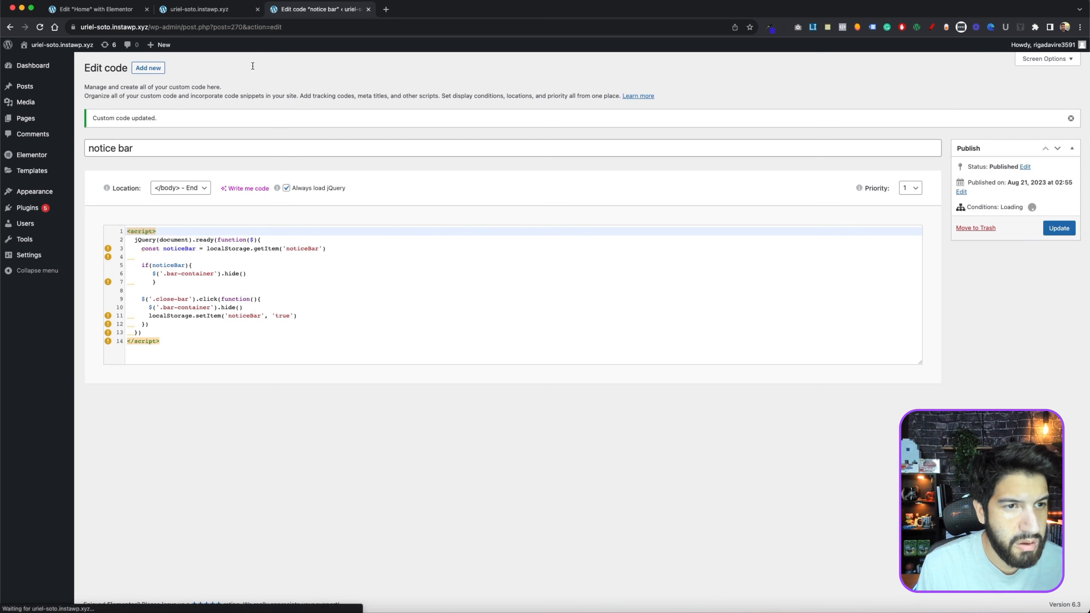
pyautogui.click(179, 9)
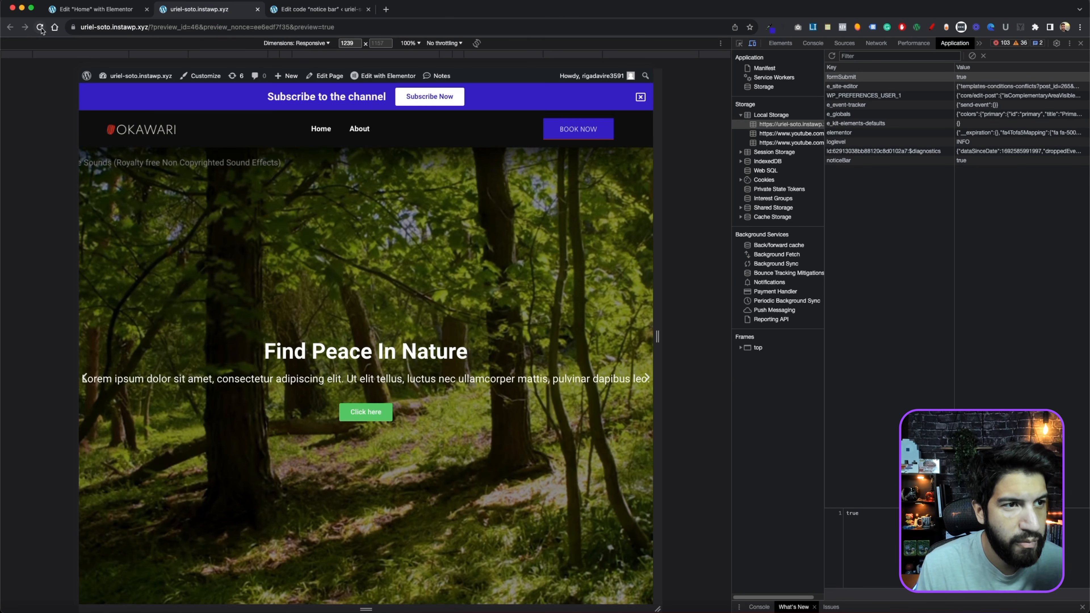
pyautogui.press('super+r')
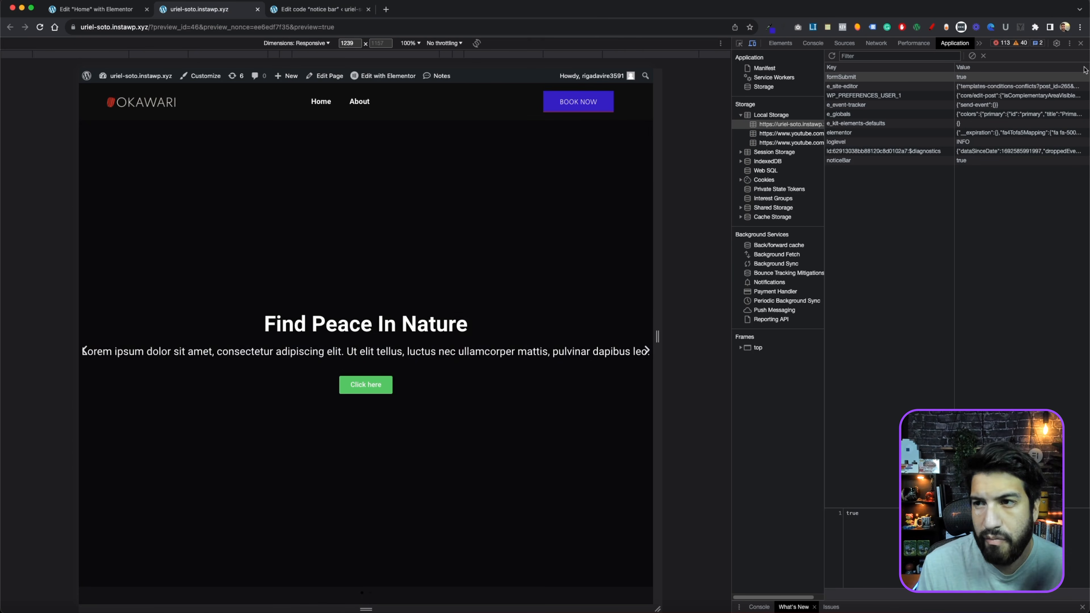
pyautogui.click(1081, 44)
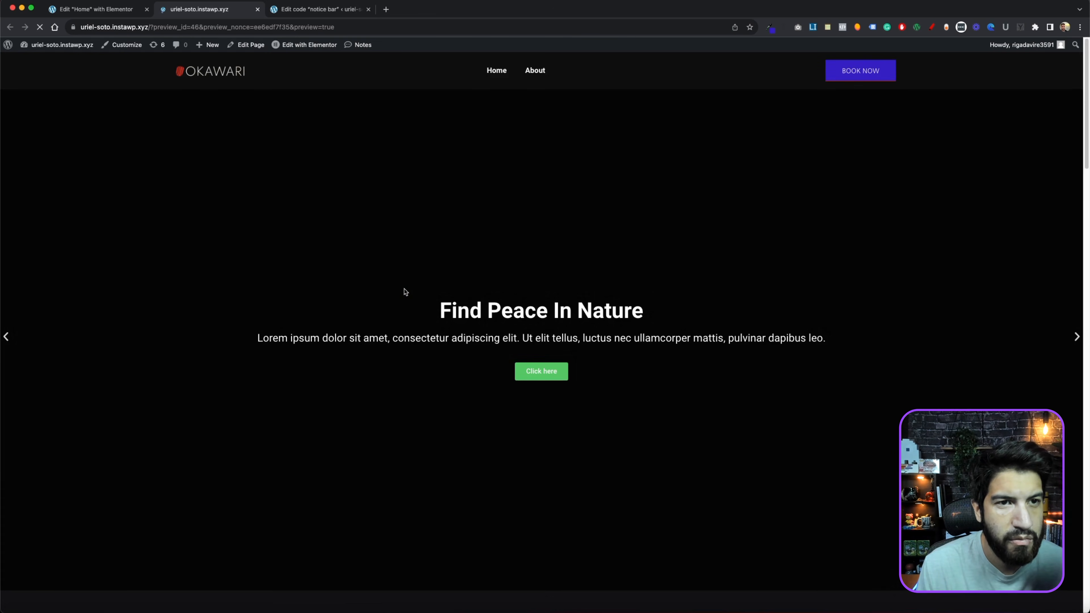
# Step: Inspect the preview page again and show the site's Local Storage entries to look for the noticeBar key
pyautogui.rightClick(300, 207)
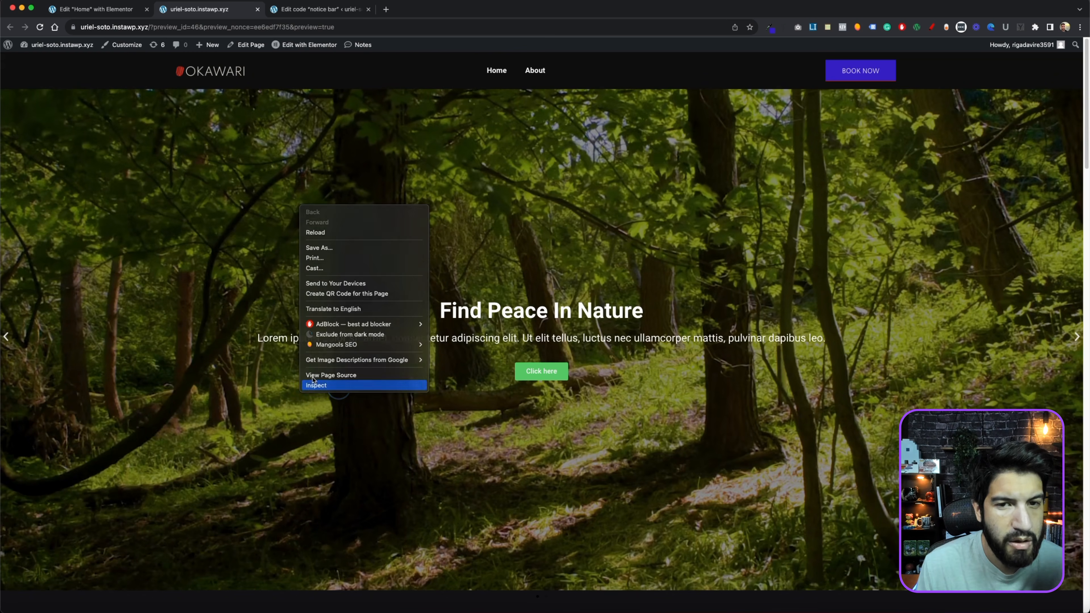
pyautogui.click(318, 385)
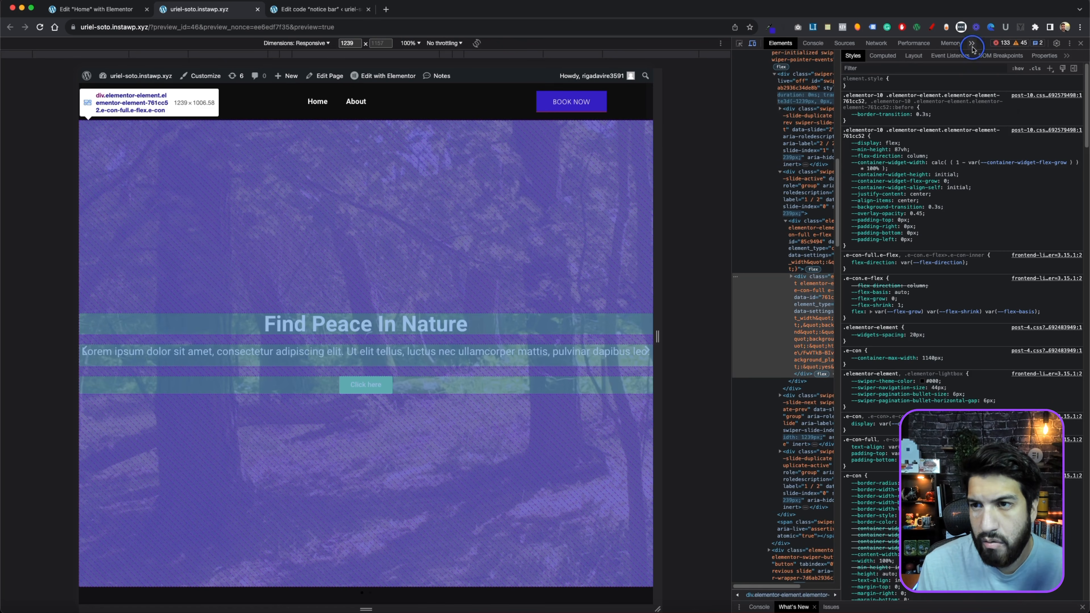
pyautogui.click(971, 42)
pyautogui.click(987, 55)
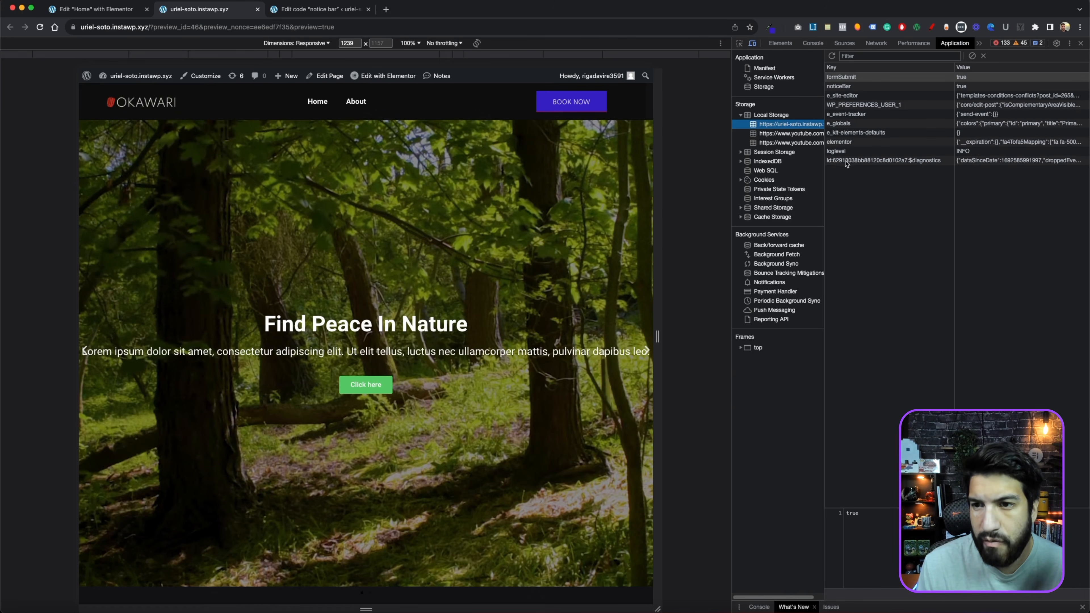
# Step: Delete the noticeBar key from the site's Local Storage and reload the preview page
pyautogui.rightClick(859, 87)
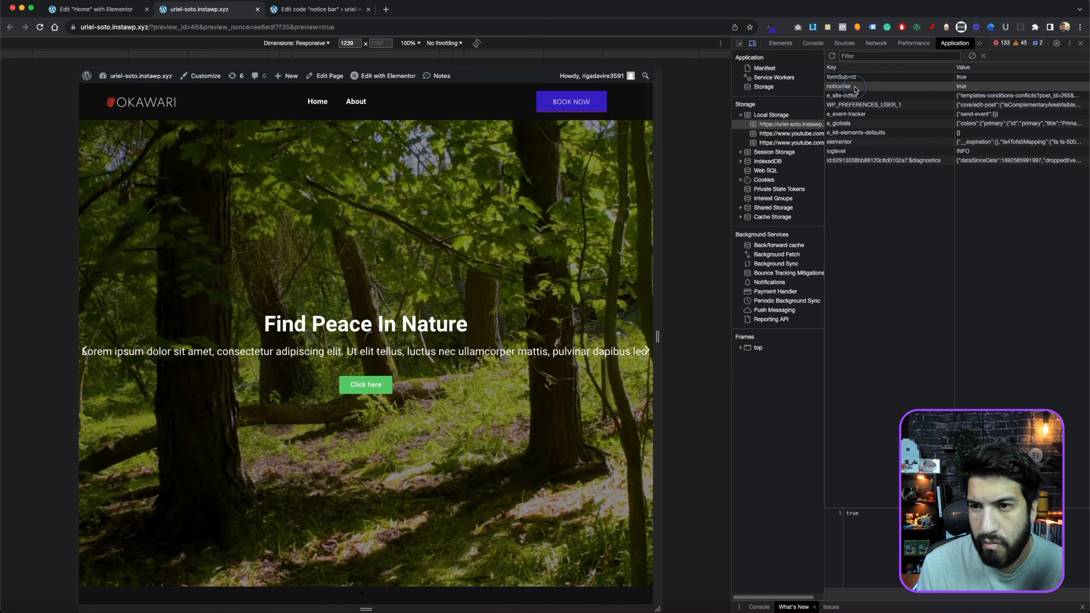
pyautogui.click(873, 124)
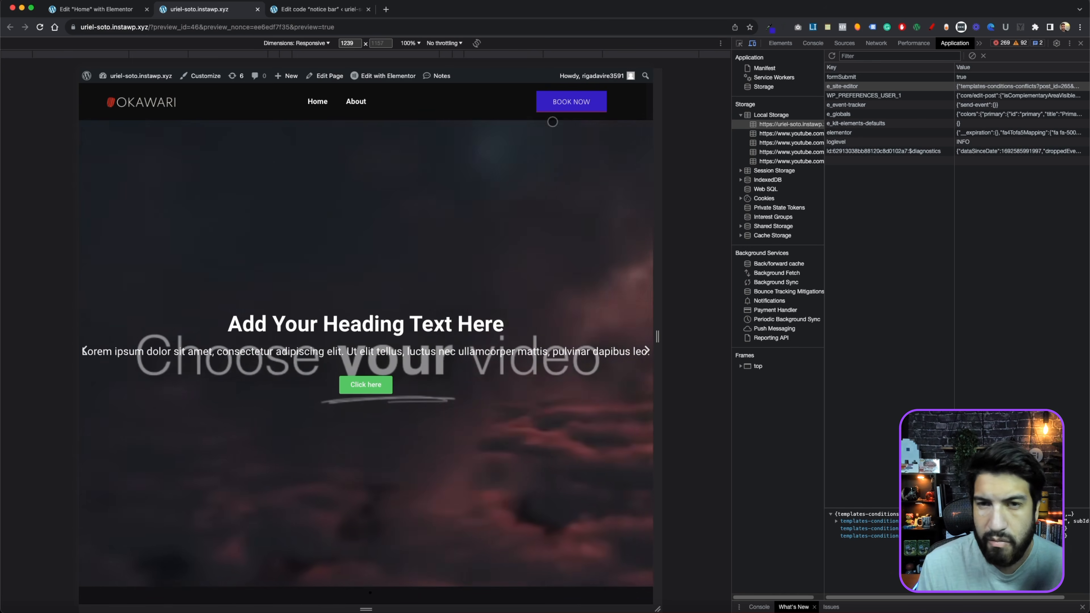
pyautogui.click(39, 27)
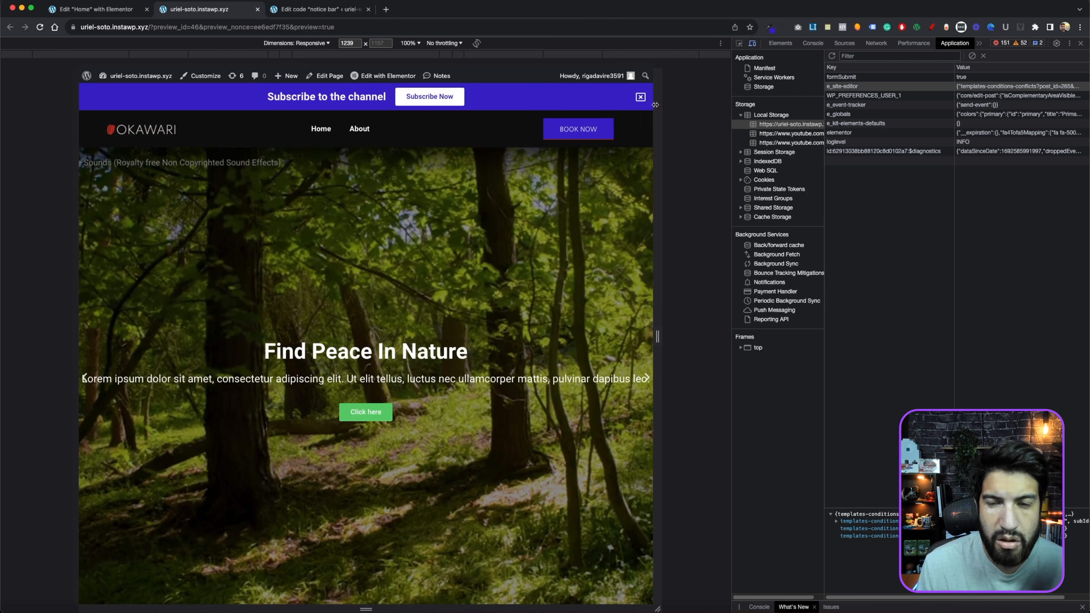
# Step: Dismiss the notification bar with its close icon, reload the preview to check that it stays hidden, and close the developer tools
pyautogui.click(641, 98)
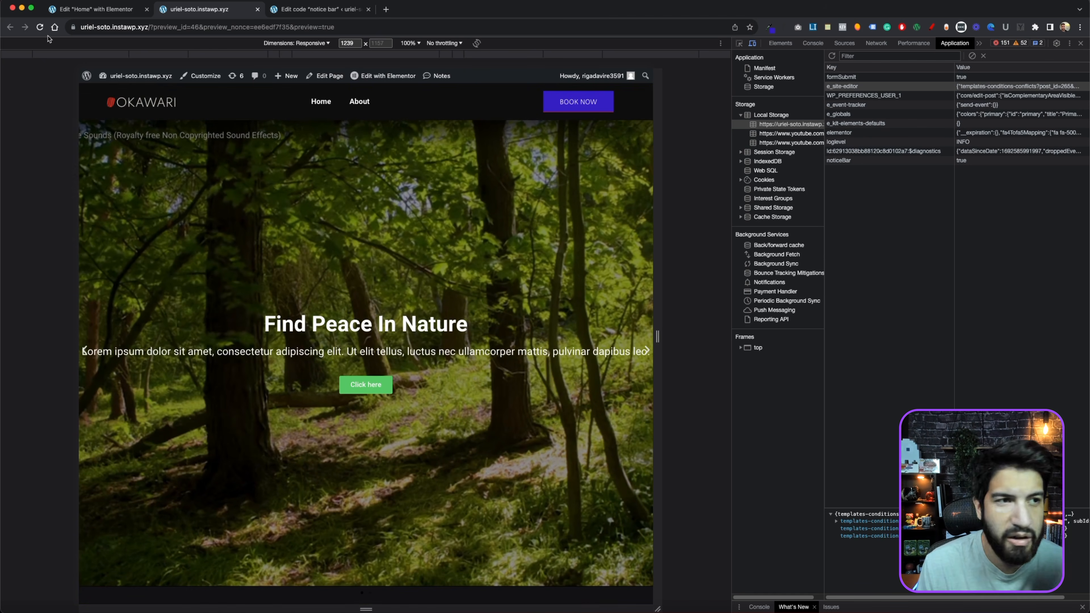
pyautogui.press('super+r')
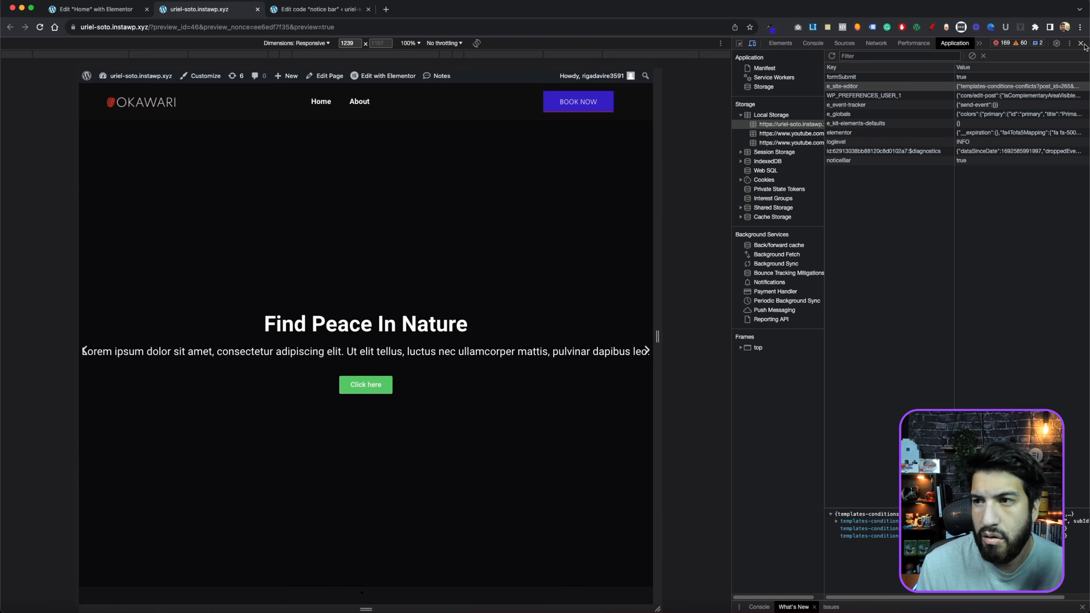
pyautogui.click(1081, 43)
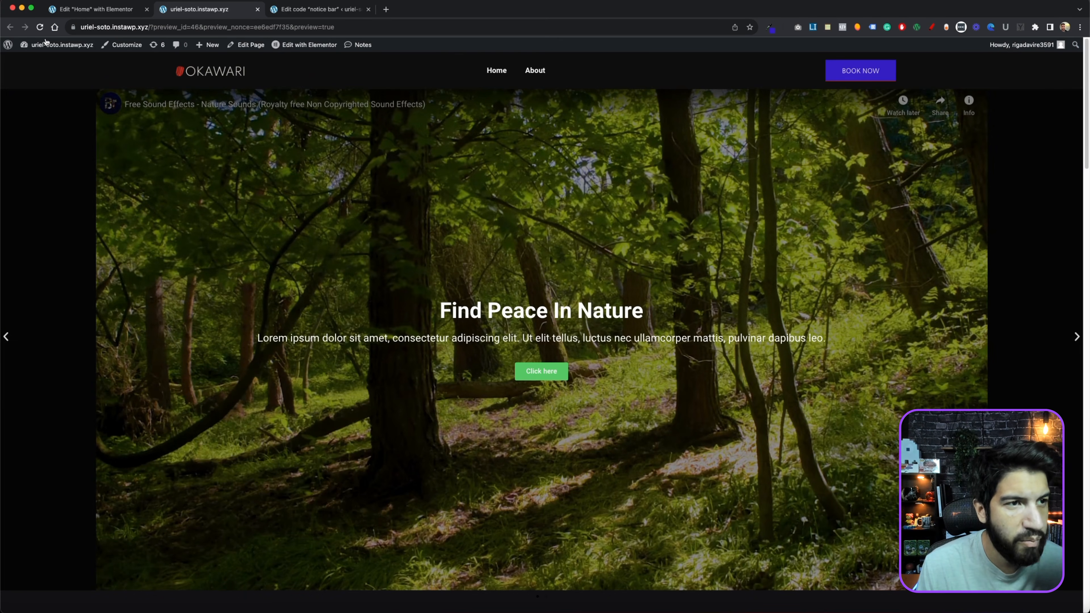
# Step: Return to the notice bar code snippet and paste the hideBarTimestamp script below the existing script block
pyautogui.click(101, 9)
pyautogui.click(199, 9)
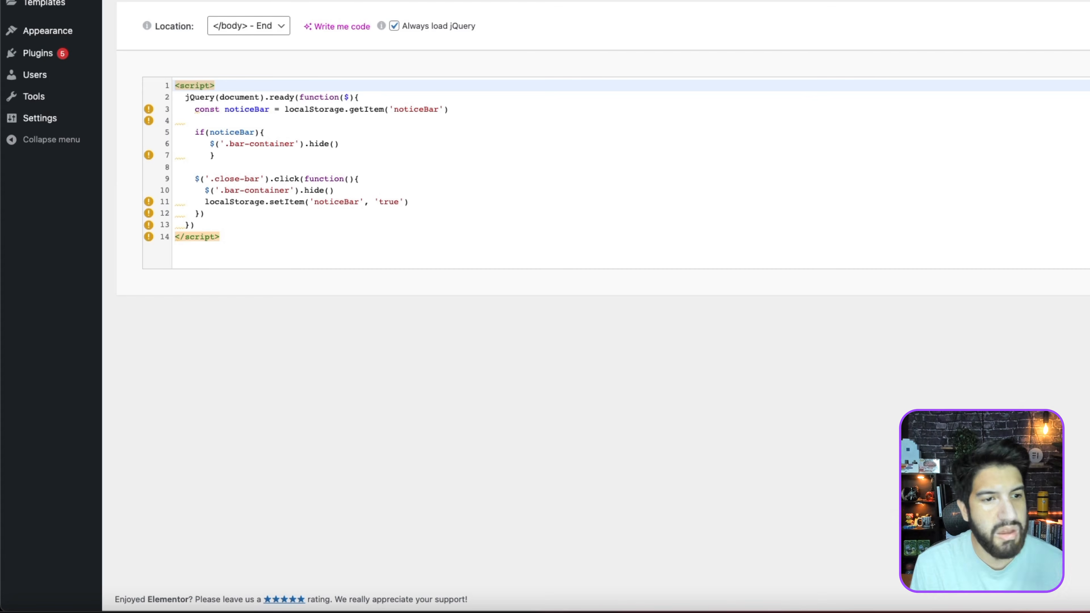
pyautogui.click(285, 236)
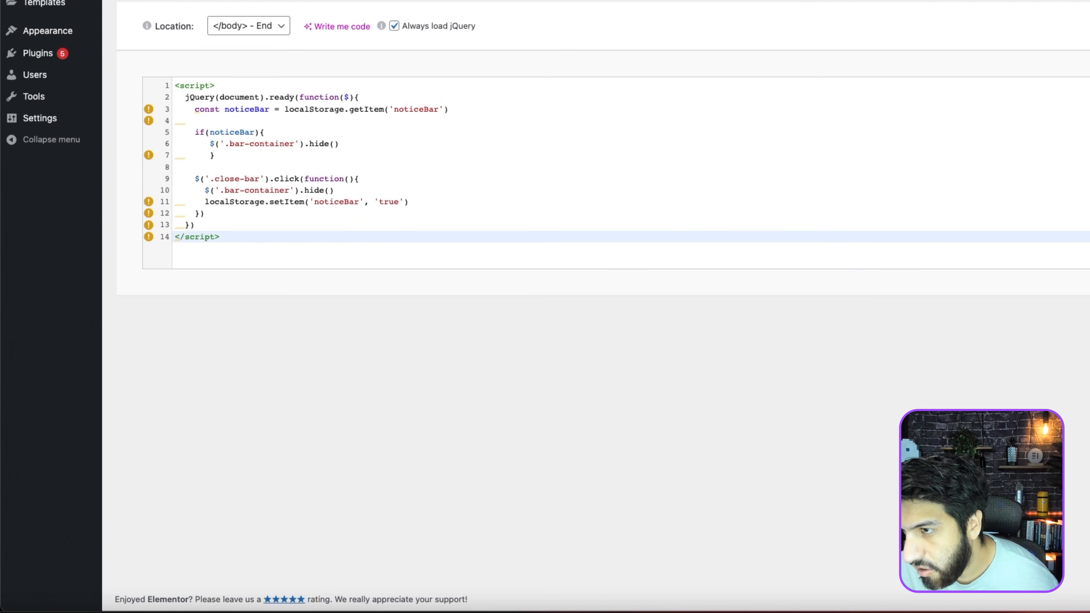
pyautogui.press('super+v')
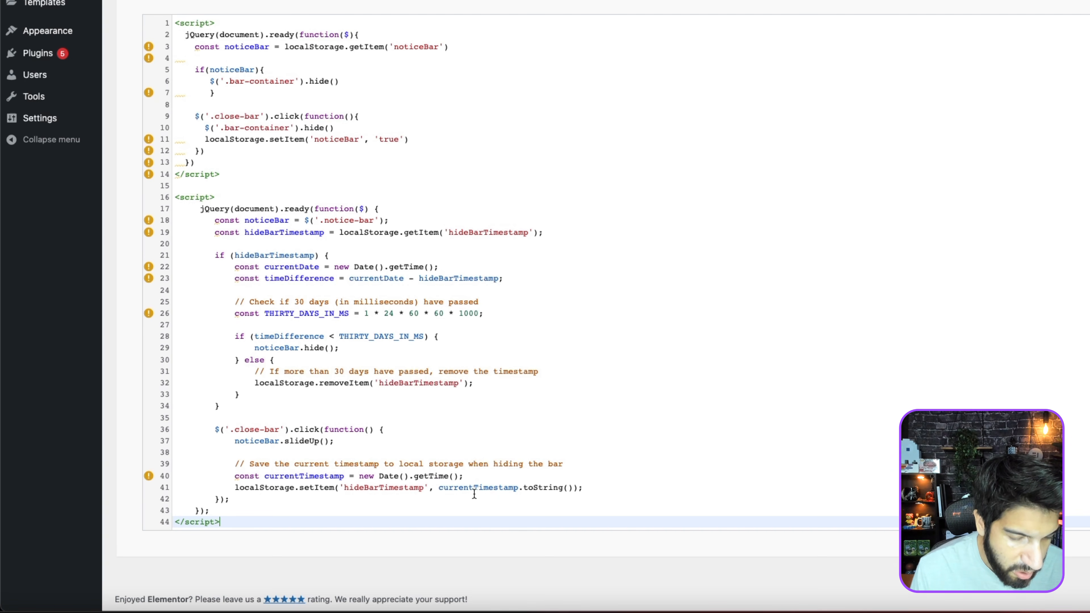
# Step: Set the number of days in the pasted script's THIRTY_DAYS_IN_MS calculation to 10
pyautogui.click(364, 314)
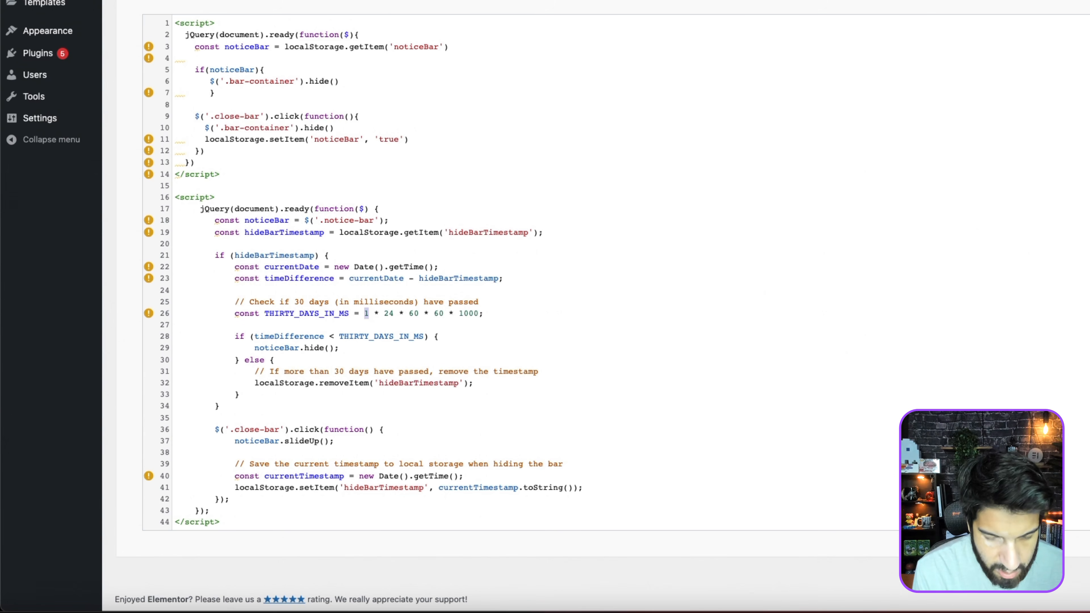
pyautogui.write('20')
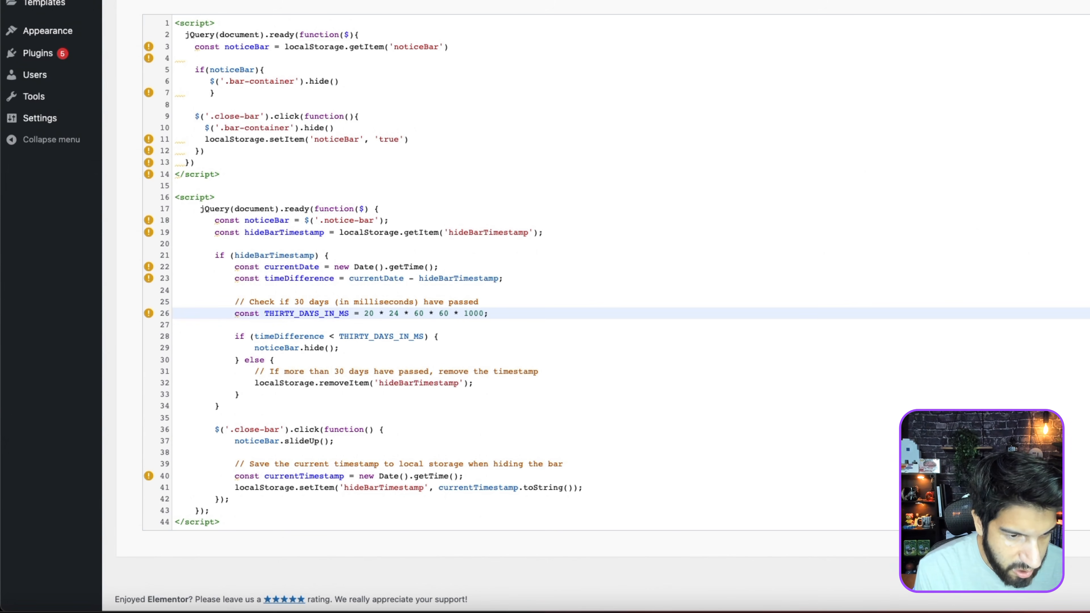
pyautogui.press('BackSpace')
pyautogui.press('BackSpace')
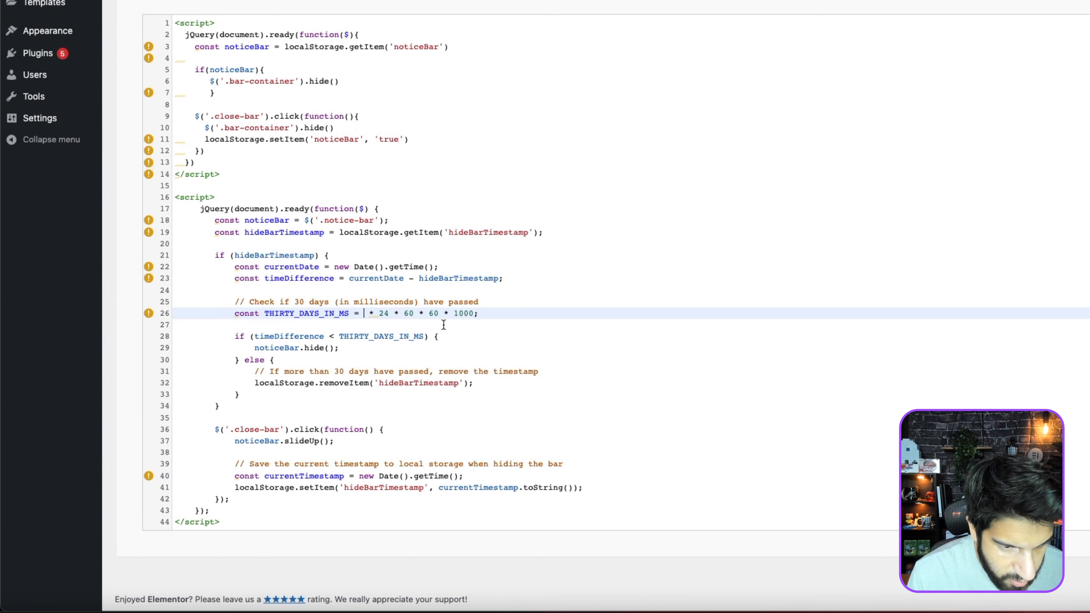
pyautogui.write('20')
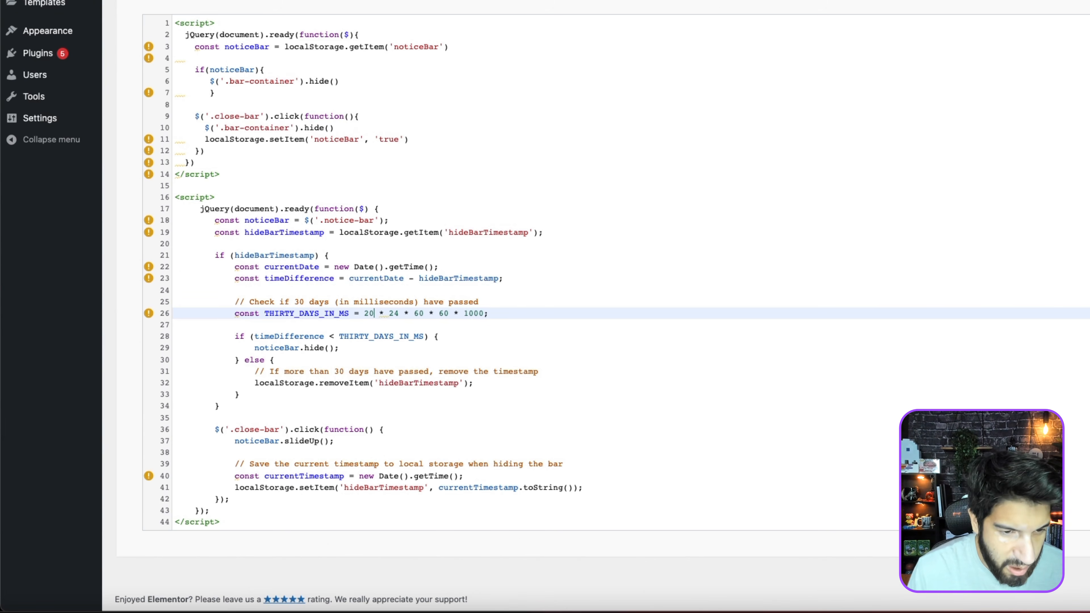
pyautogui.press('BackSpace')
pyautogui.press('BackSpace')
pyautogui.write('10')
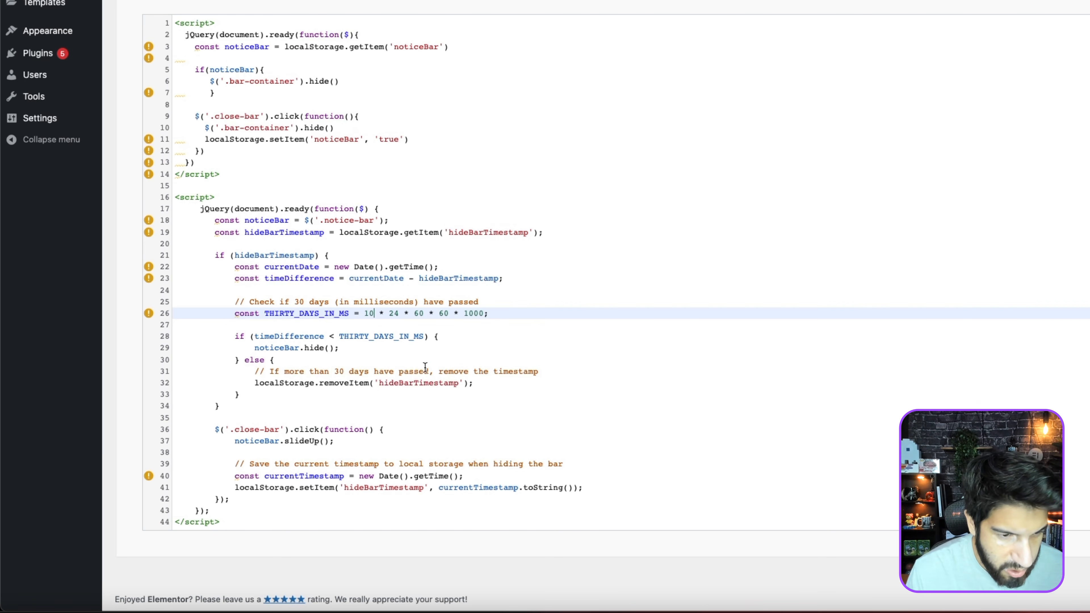
# Step: Review the pasted script's noticeBar, hideBarTimestamp and THIRTY_DAYS_IN_MS lines, and compare the whole block with the original script
pyautogui.click(423, 366)
pyautogui.moveTo(205, 220); pyautogui.dragTo(409, 220)
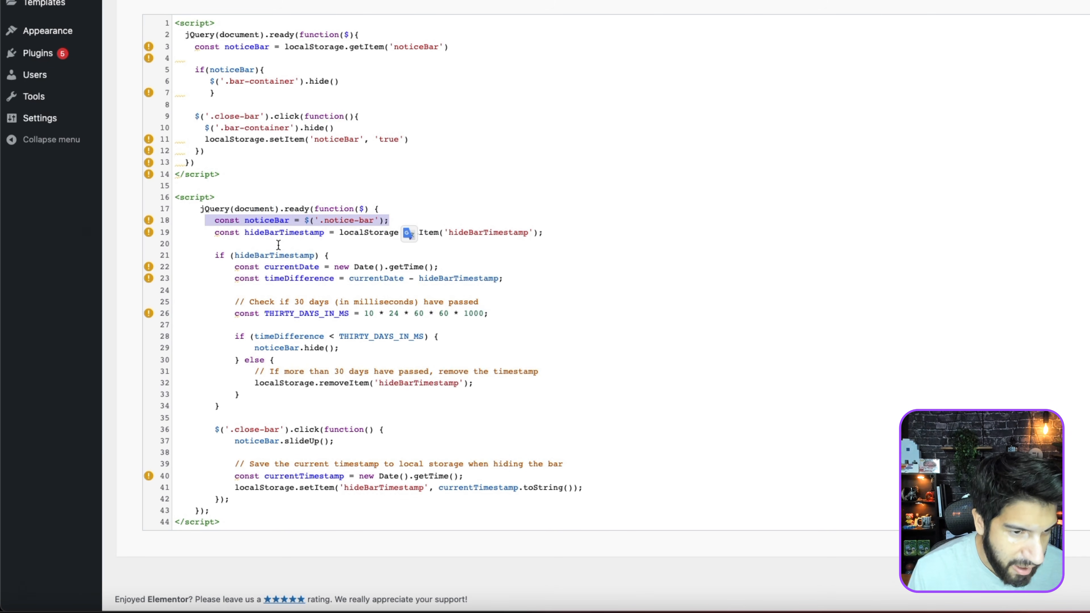
pyautogui.click(294, 248)
pyautogui.moveTo(214, 221); pyautogui.dragTo(310, 213)
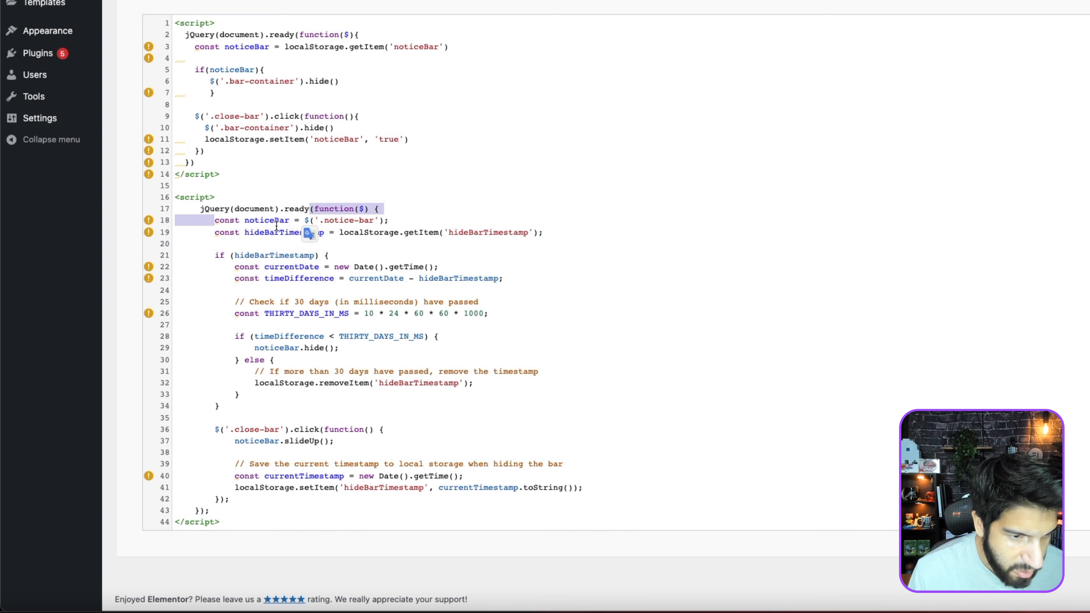
pyautogui.click(277, 223)
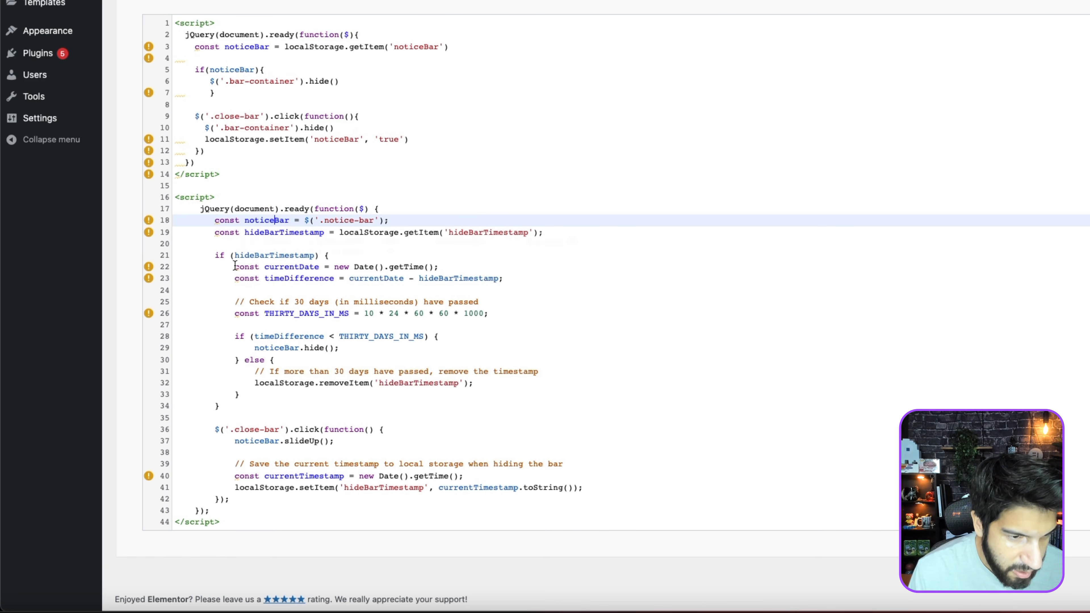
pyautogui.moveTo(235, 258); pyautogui.dragTo(314, 260)
pyautogui.click(249, 277)
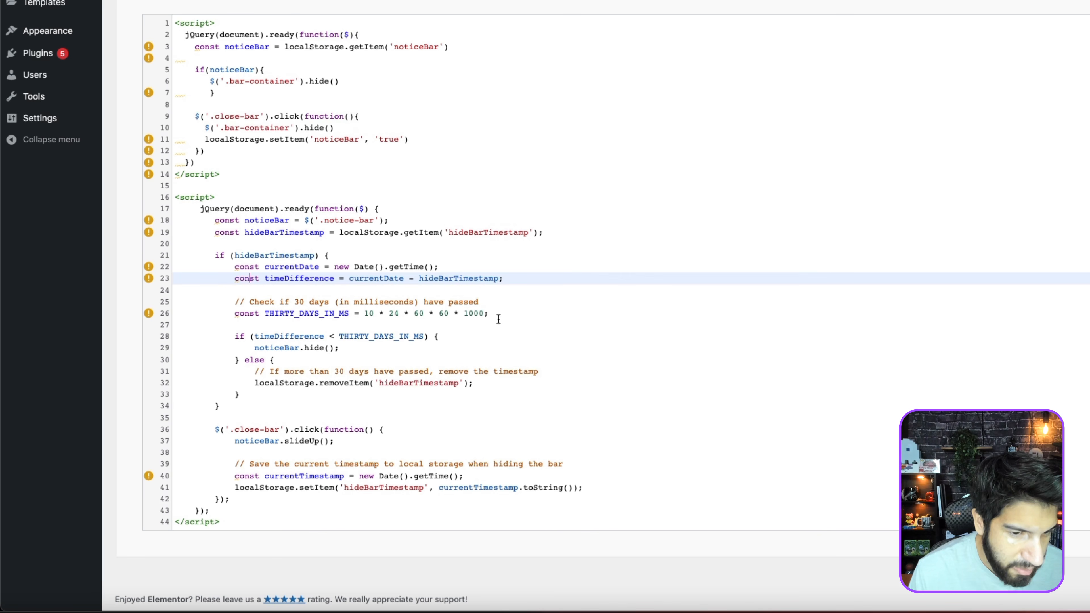
pyautogui.moveTo(502, 316); pyautogui.dragTo(244, 313)
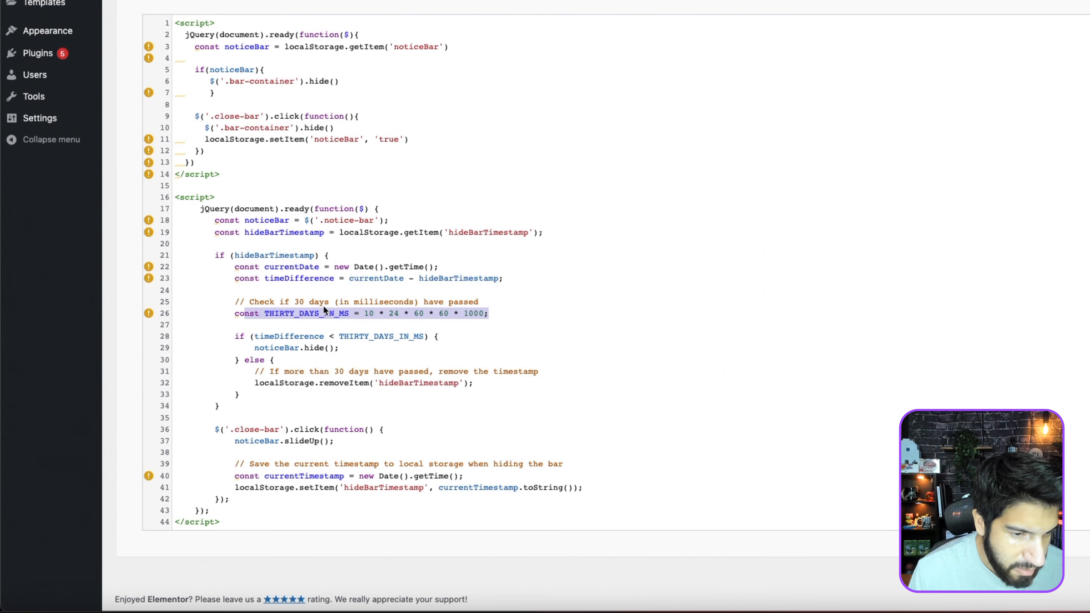
pyautogui.click(283, 348)
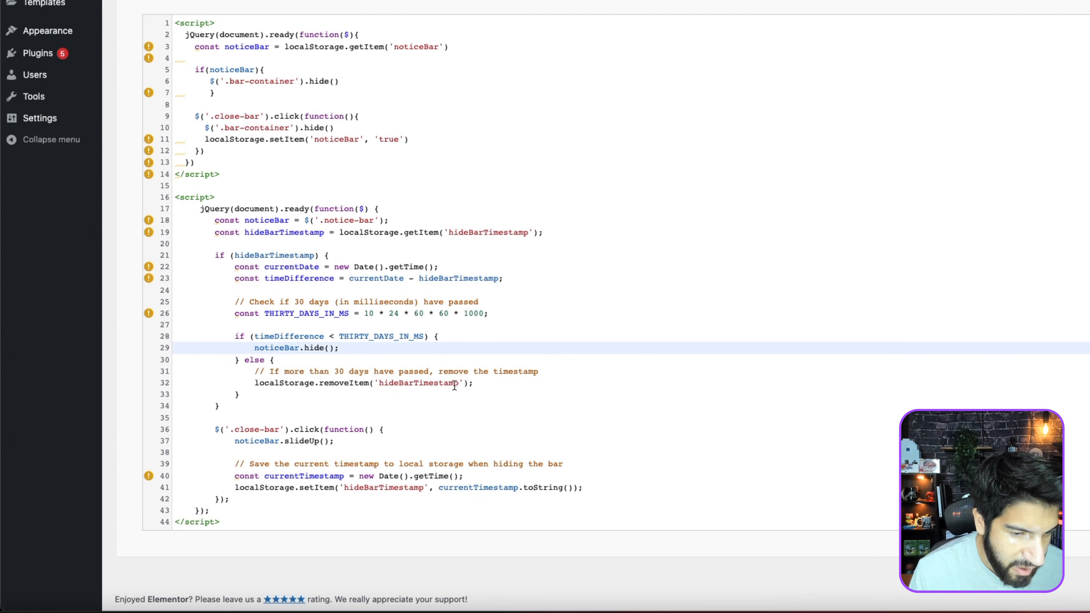
pyautogui.scroll(2, 418, 424)
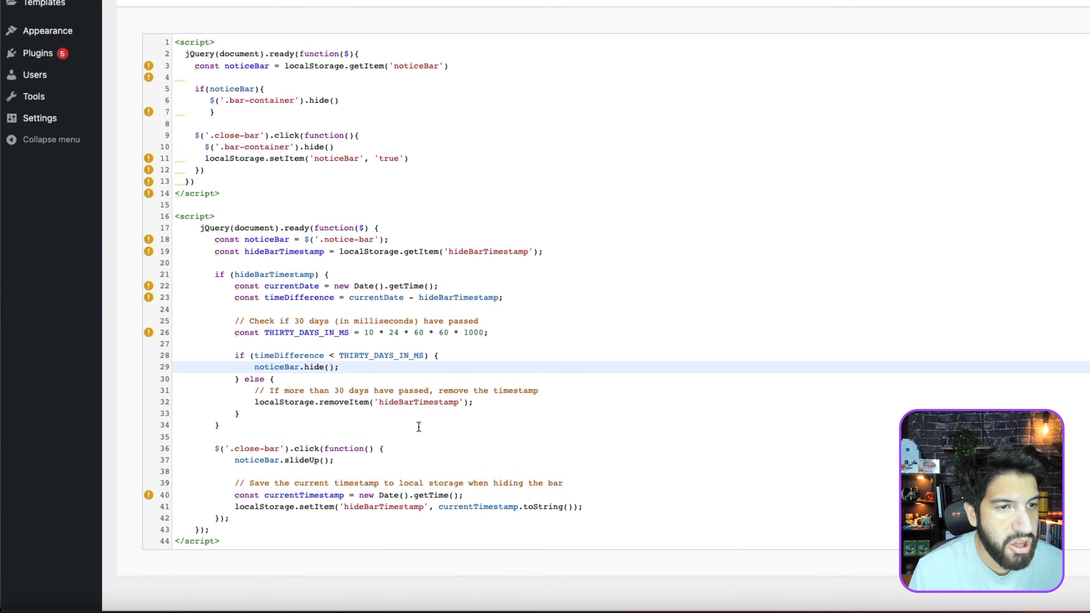
pyautogui.scroll(1, 418, 425)
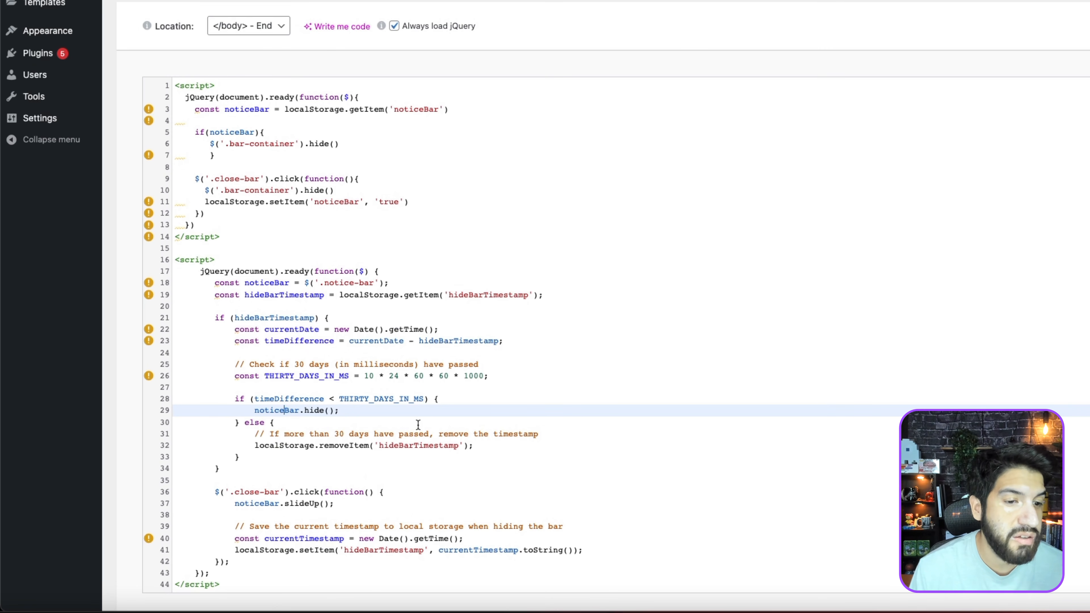
pyautogui.moveTo(231, 585); pyautogui.dragTo(154, 258)
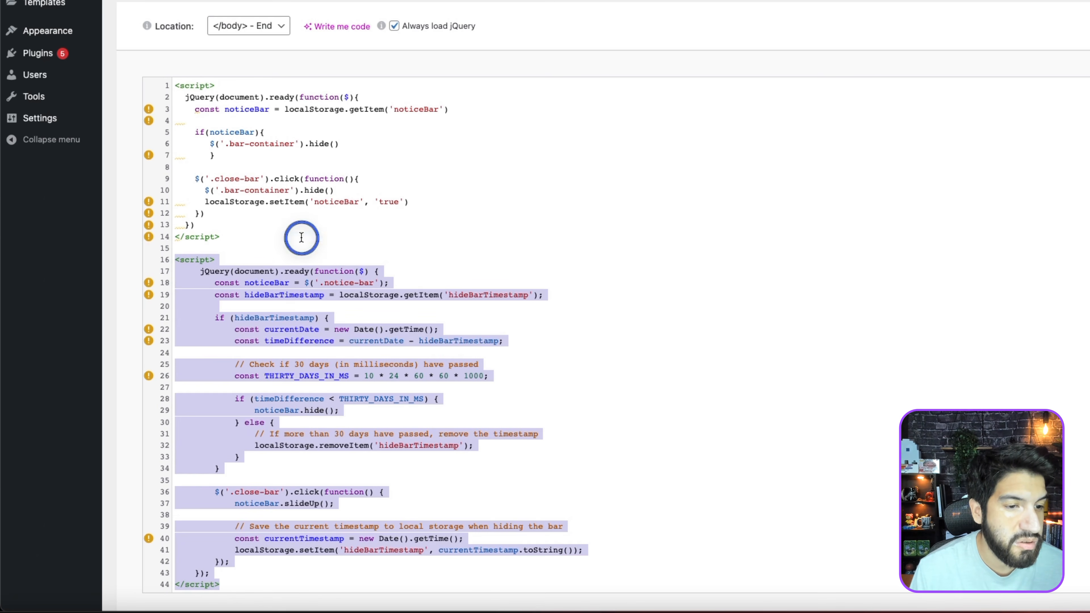
pyautogui.moveTo(300, 236); pyautogui.dragTo(163, 87)
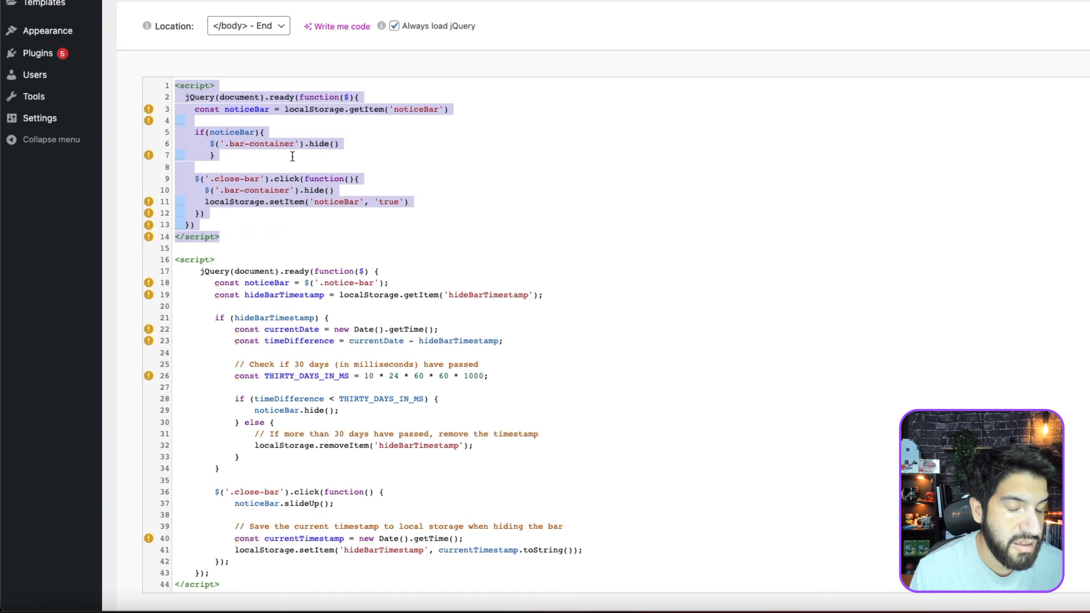